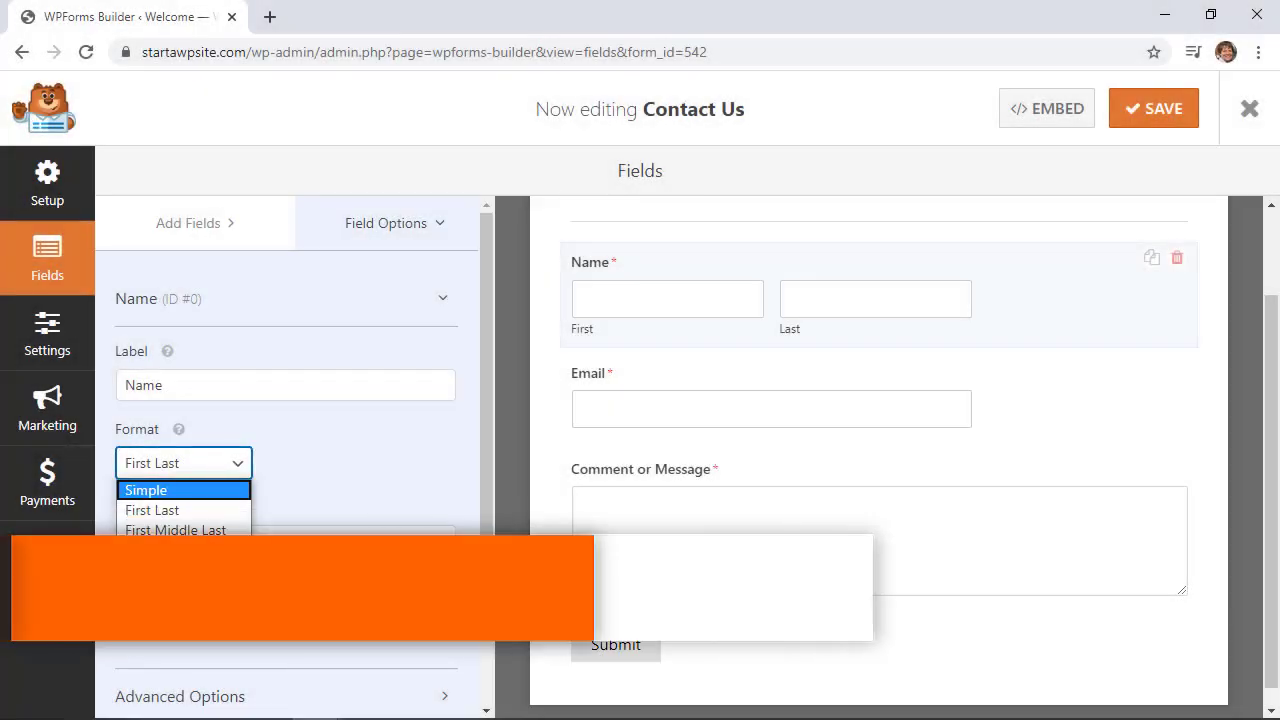
# - Switch the Name field to the Simple format, then scroll the Contact page to view the form
pyautogui.click(143, 489)
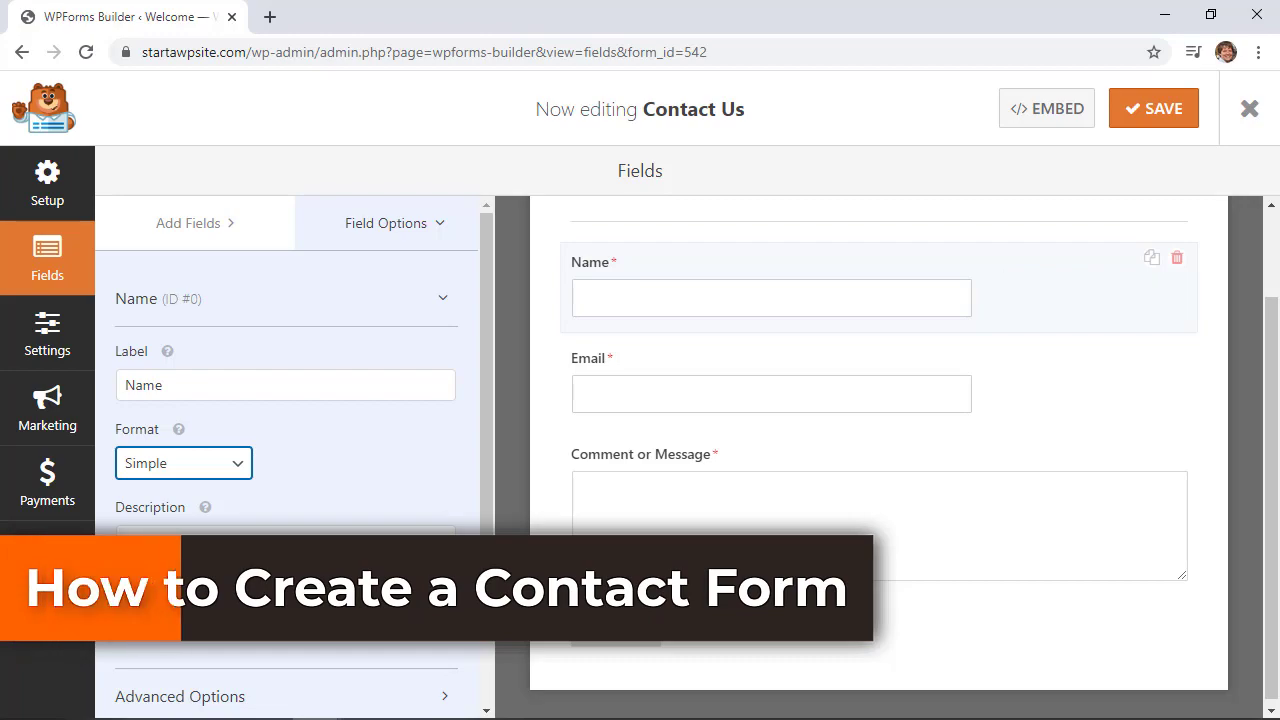
pyautogui.scroll(-1, 286, 450)
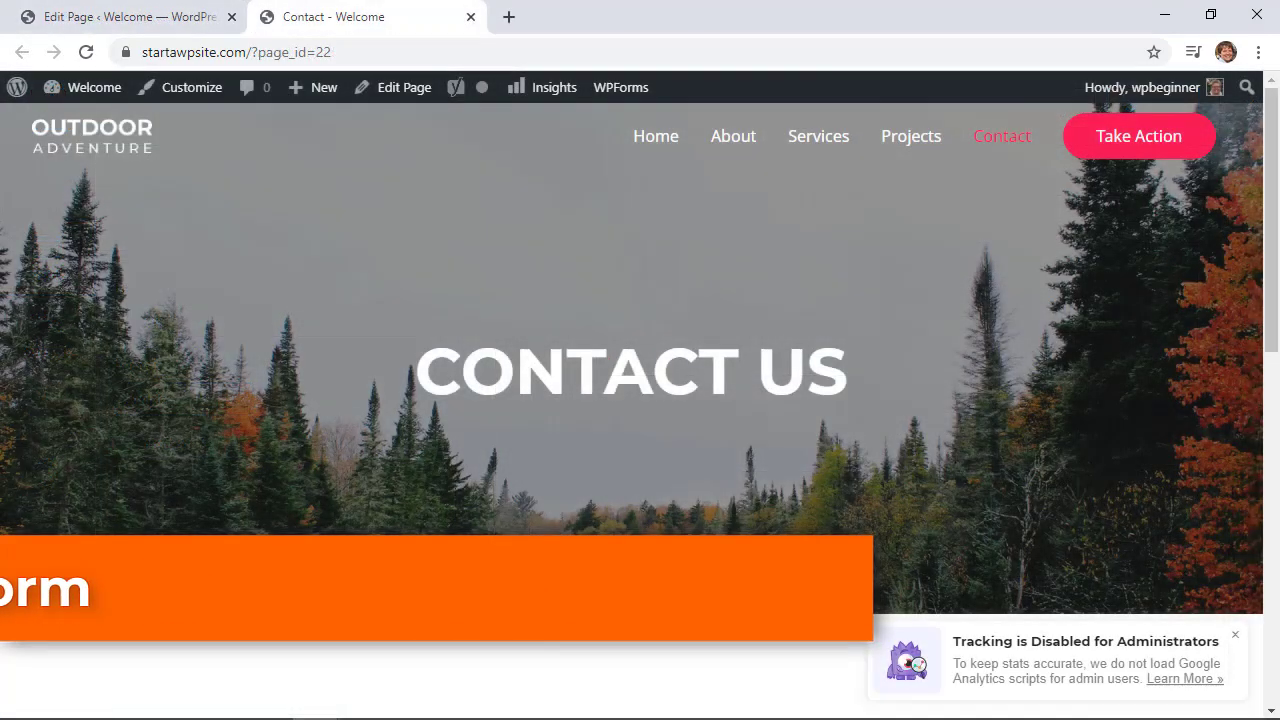
pyautogui.scroll(-3, 640, 400)
pyautogui.scroll(-4, 640, 400)
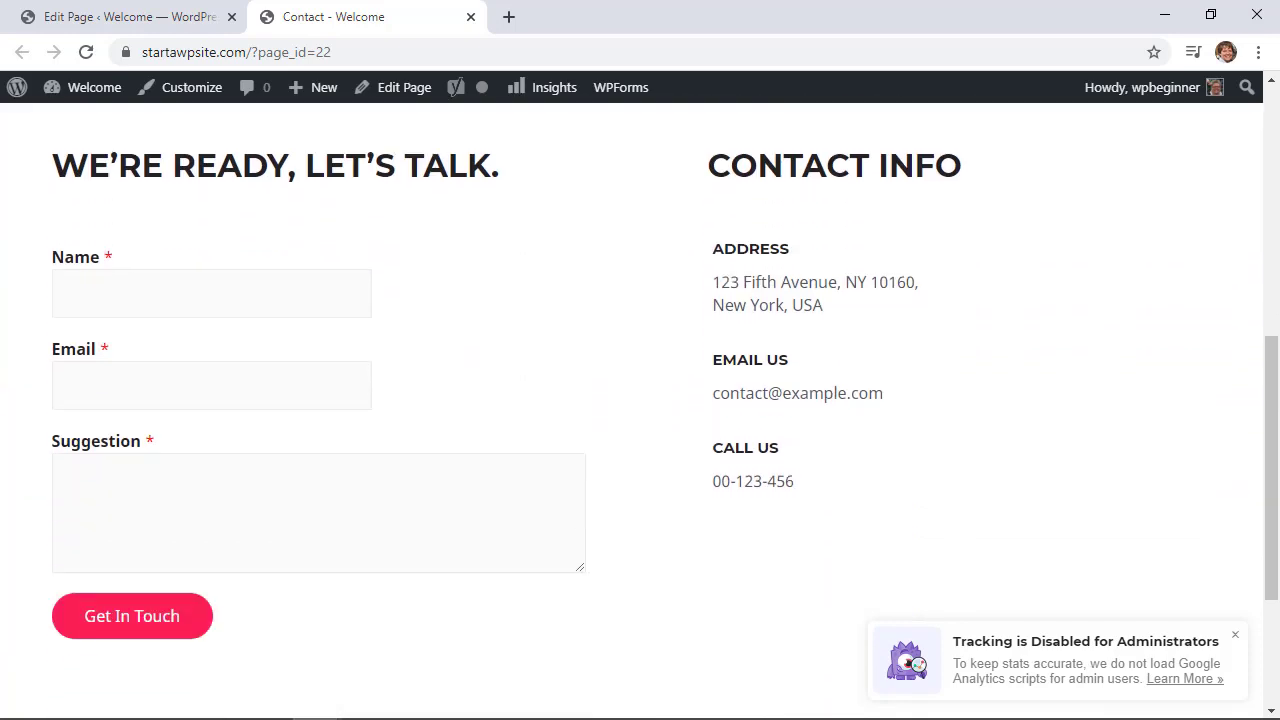
pyautogui.scroll(-1, 640, 400)
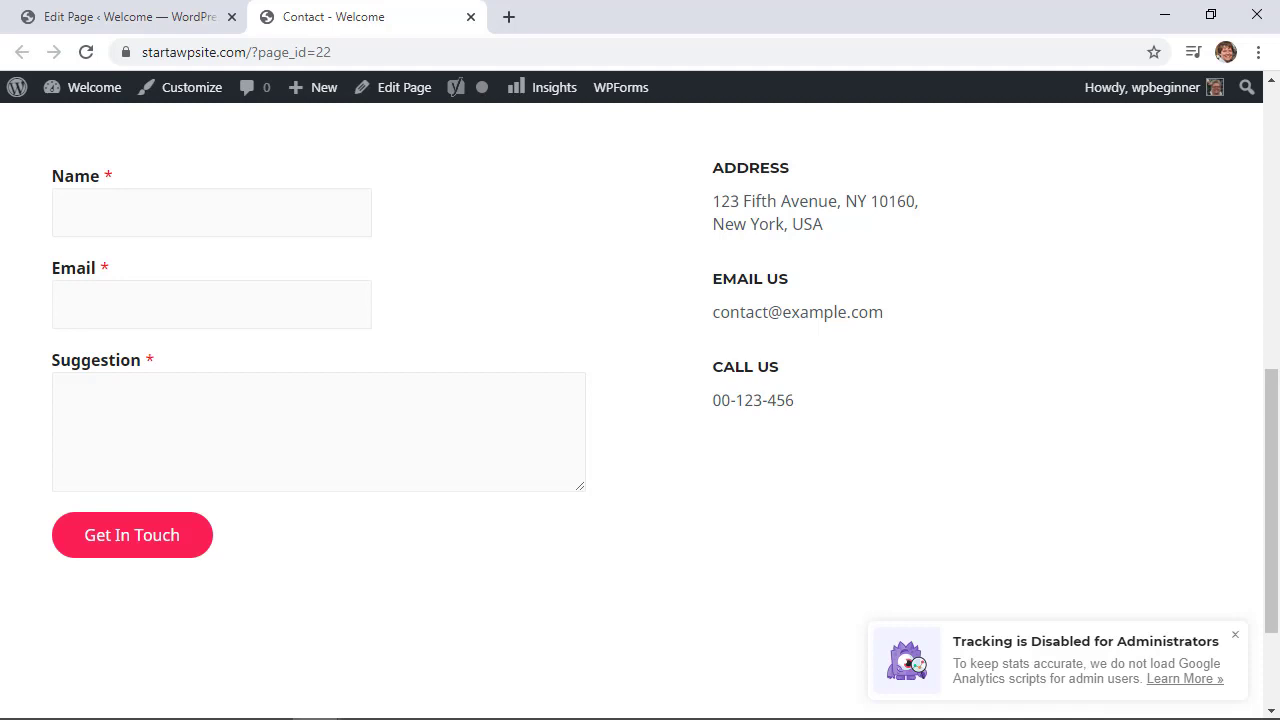
pyautogui.scroll(1, 640, 400)
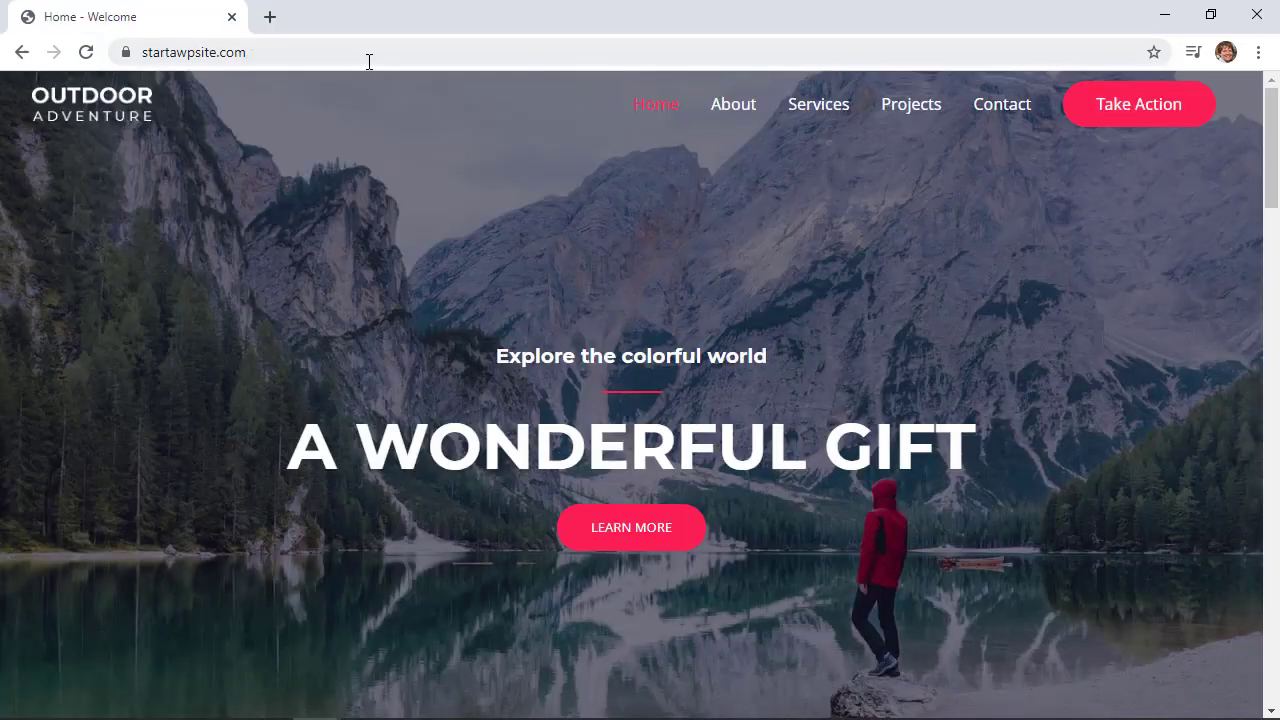
# - Sign in to the site's /wp-admin area using the saved login credentials
pyautogui.click(361, 55)
pyautogui.click(362, 56)
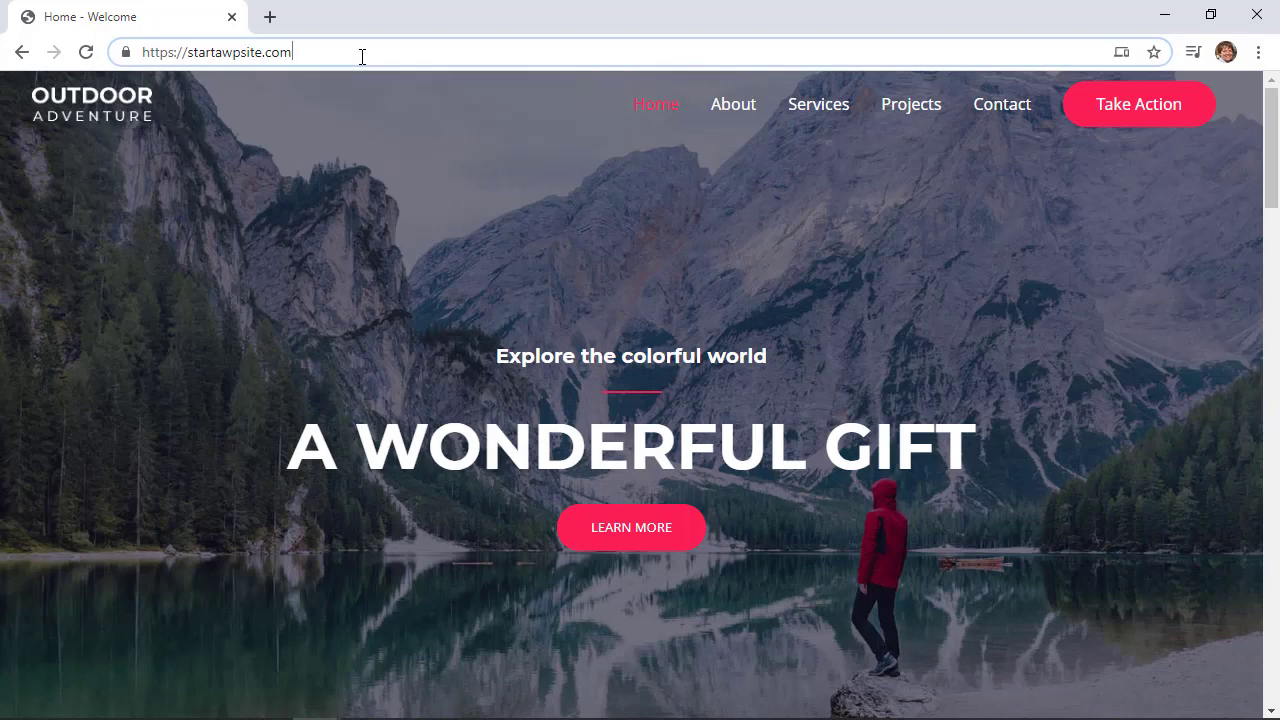
pyautogui.write('/w')
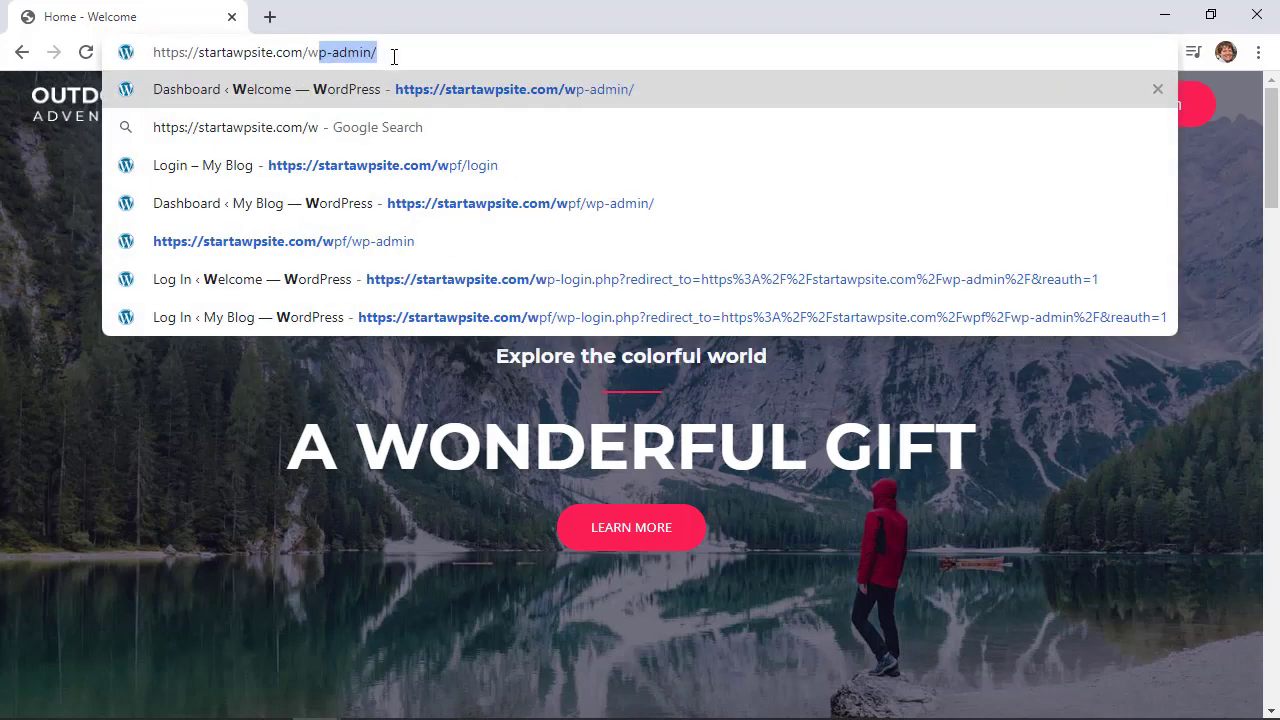
pyautogui.press('Return')
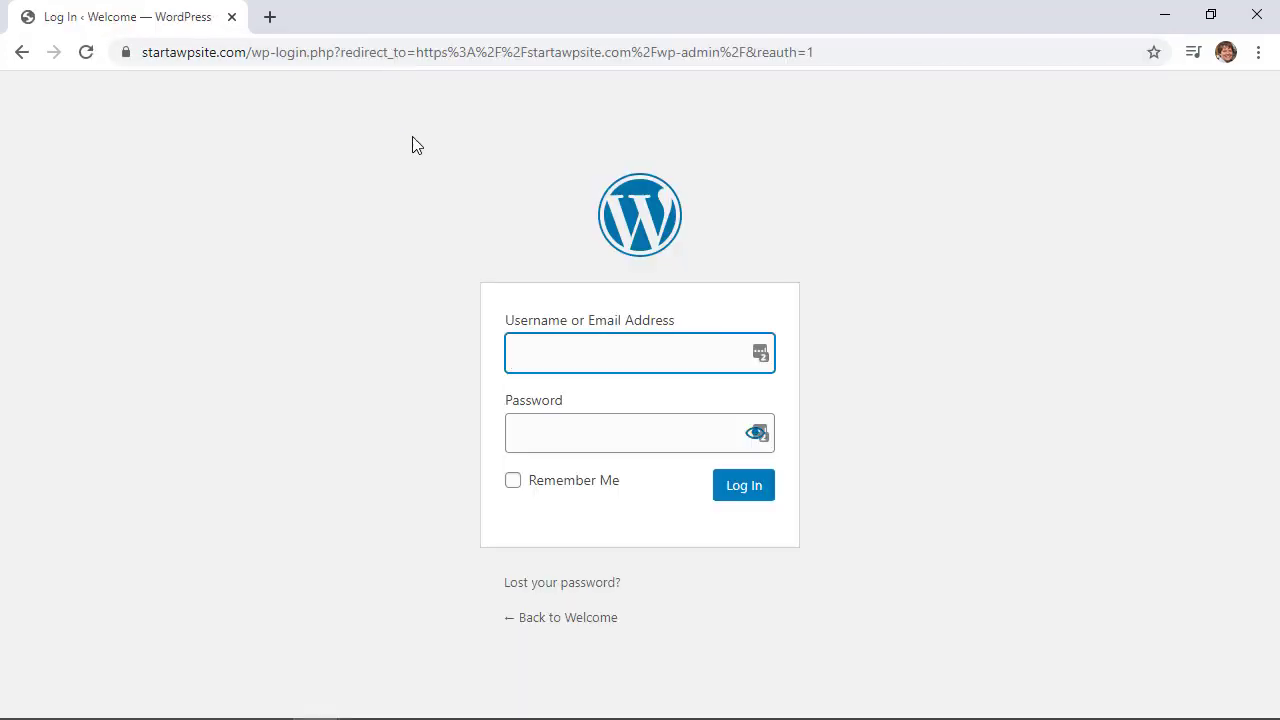
pyautogui.click(758, 360)
pyautogui.click(736, 489)
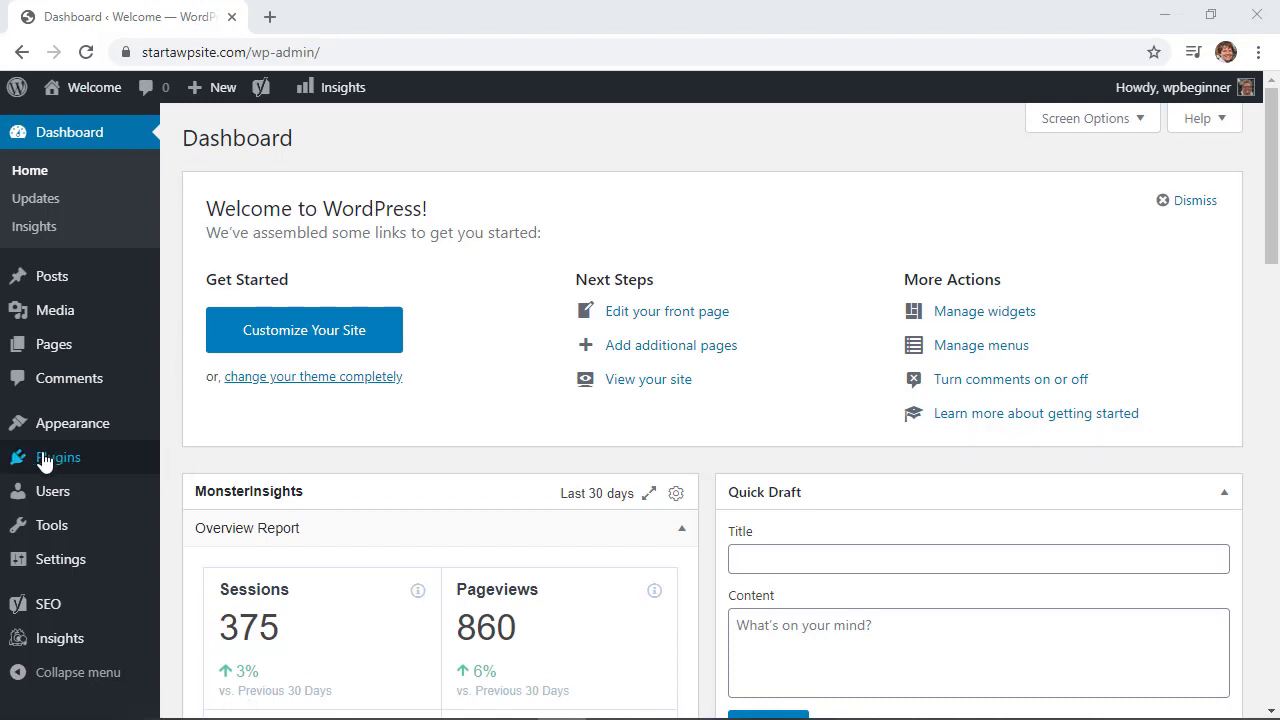
# - Search Plugins > Add New for 'wpforms', then install and activate Contact Form by WPForms
pyautogui.moveTo(45, 463)
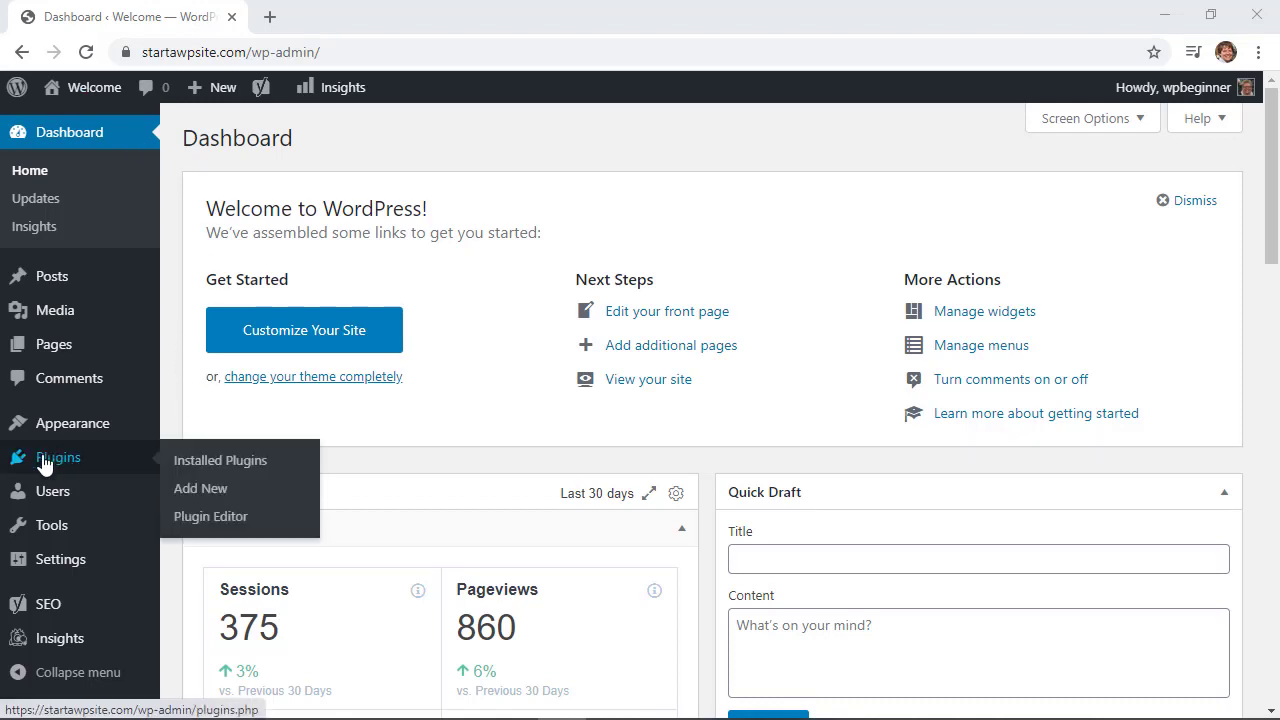
pyautogui.click(200, 490)
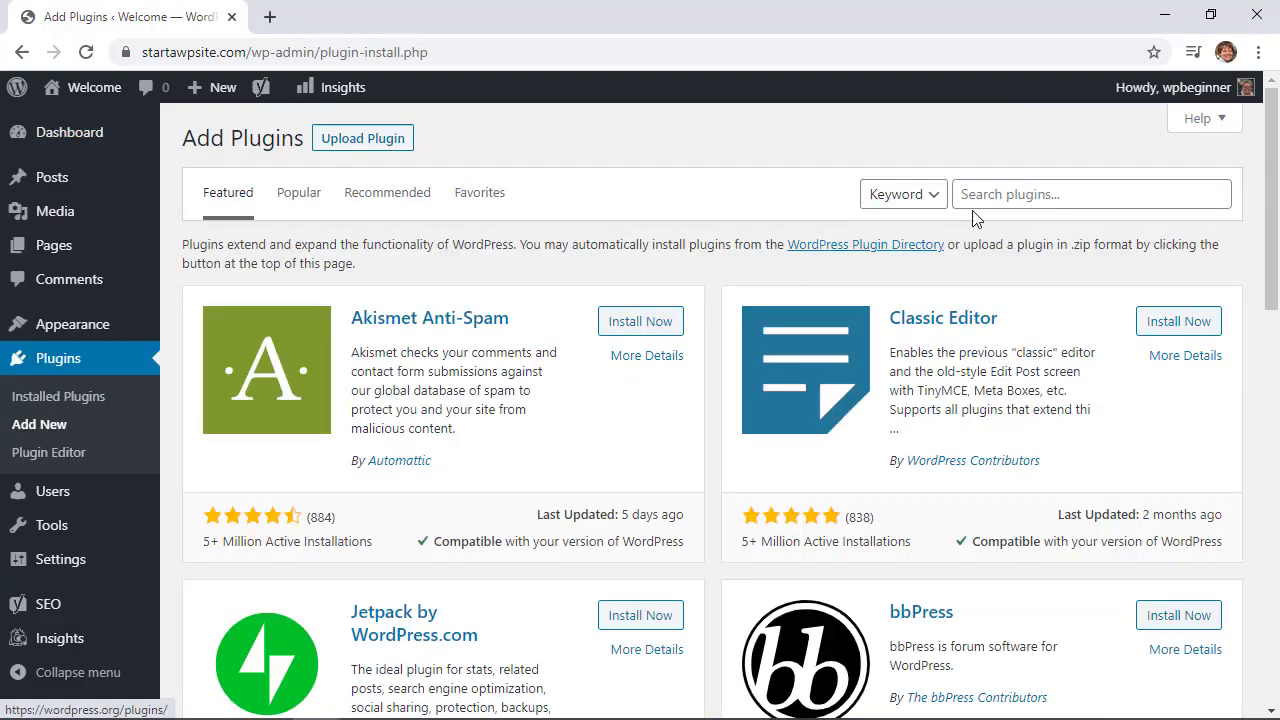
pyautogui.click(960, 194)
pyautogui.write('w')
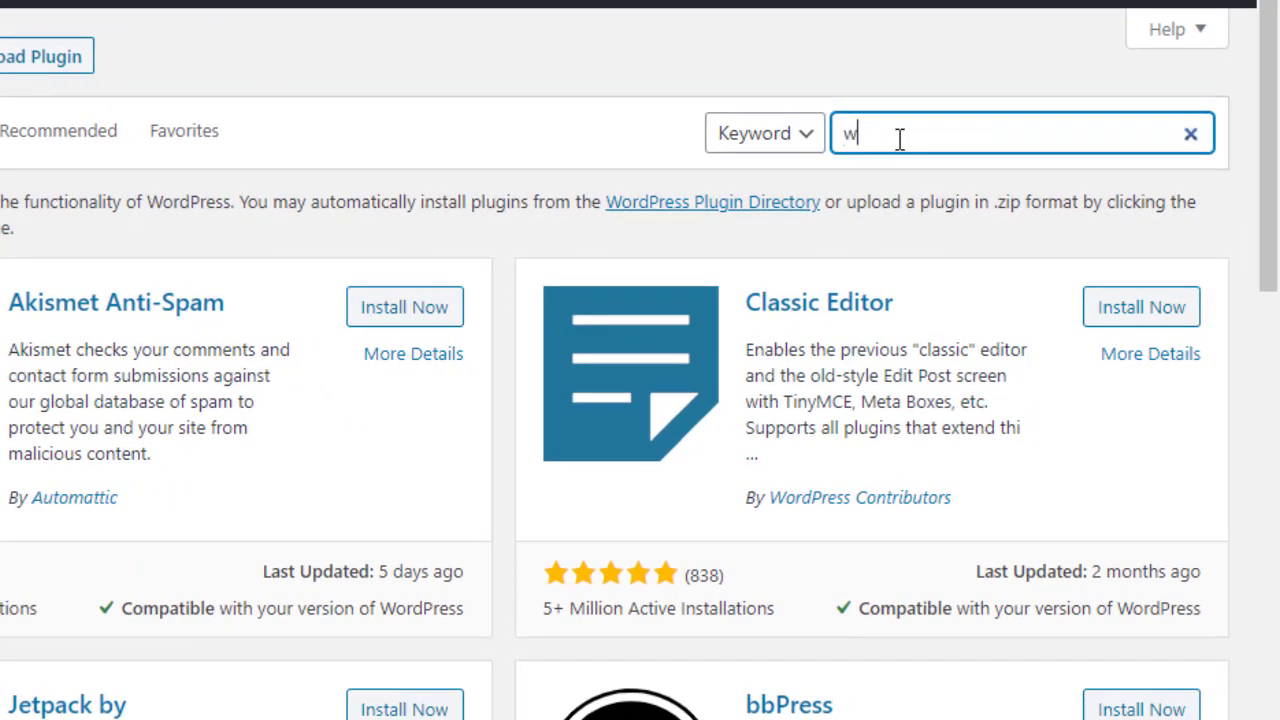
pyautogui.write('pforms')
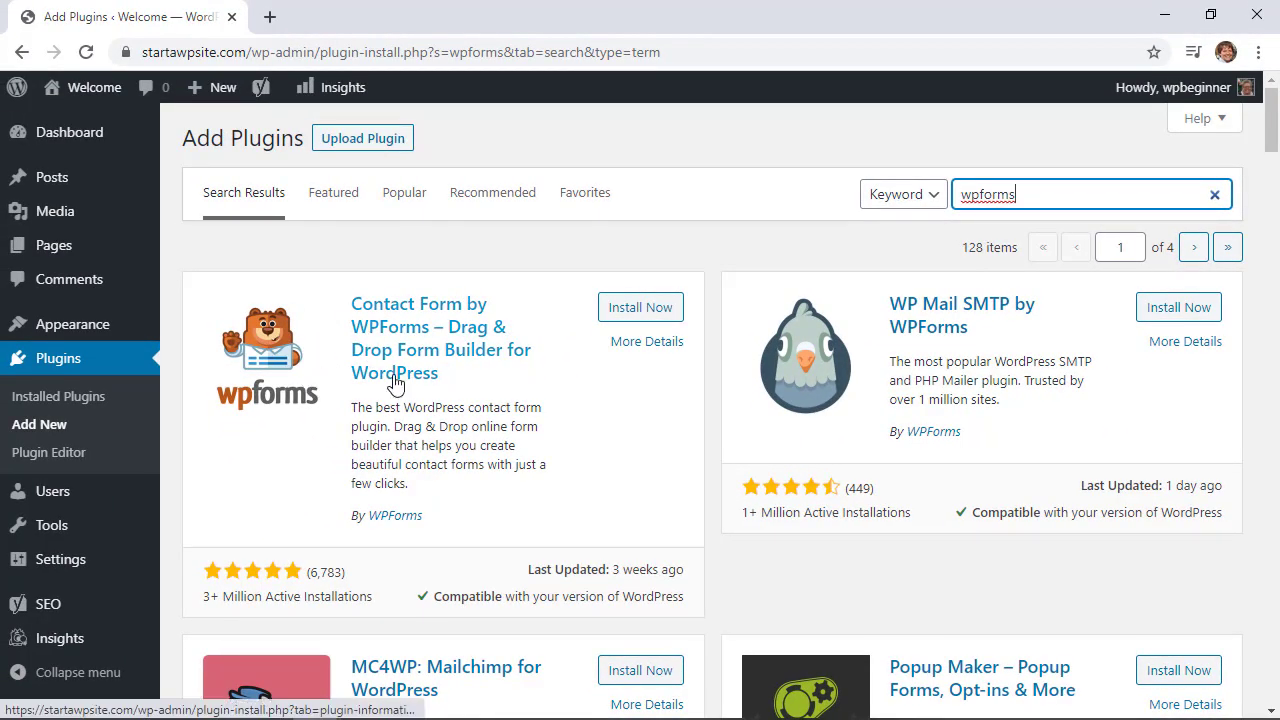
pyautogui.click(625, 309)
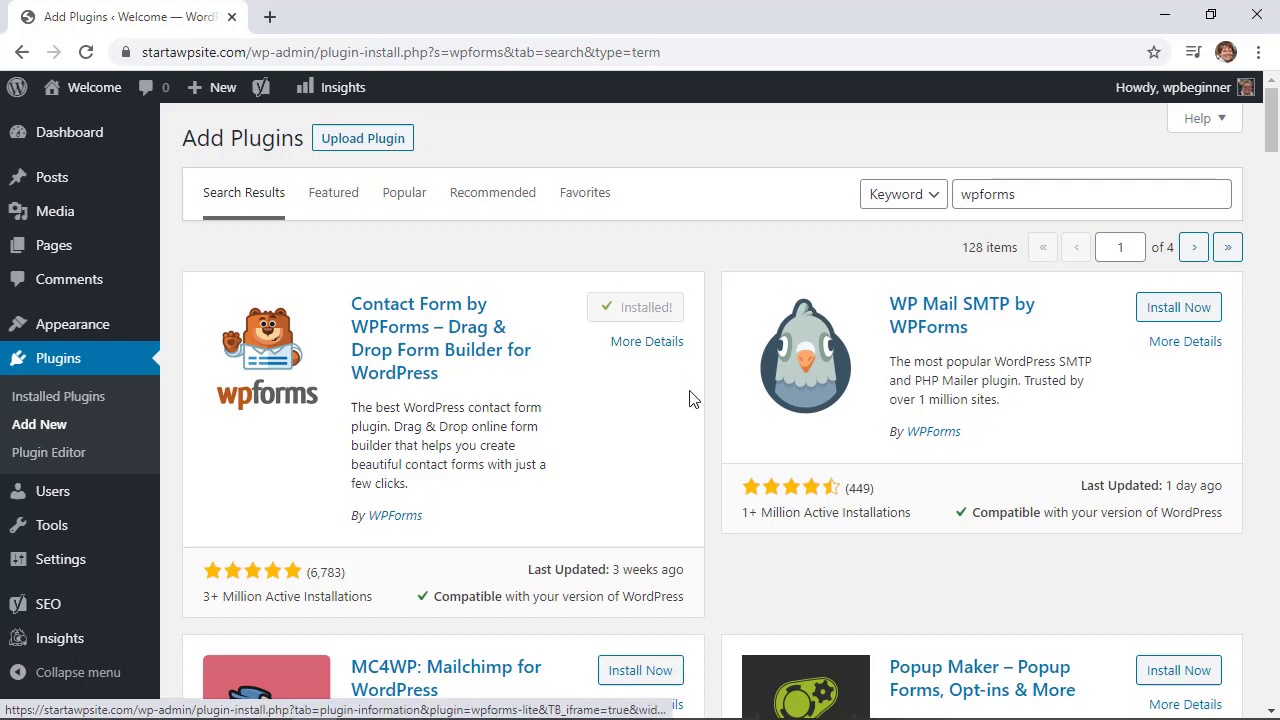
pyautogui.click(643, 316)
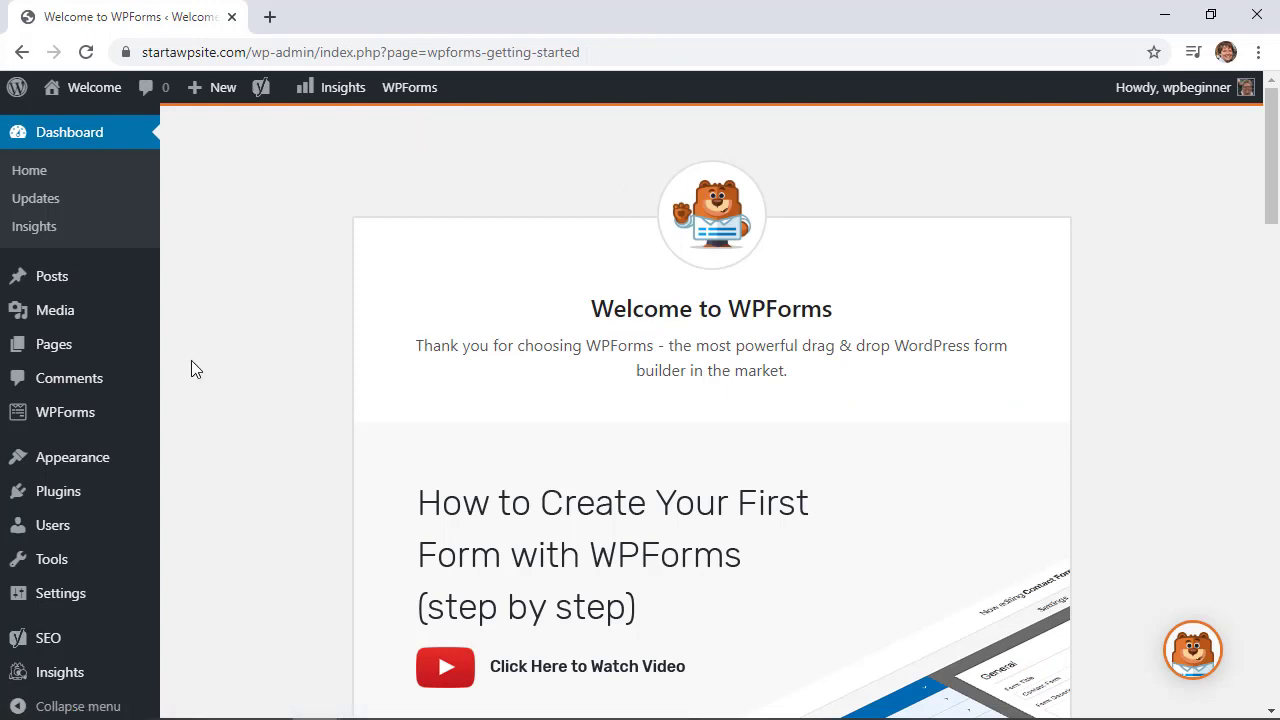
# - Scroll through the Welcome to WPForms page and reveal the WPForms sidebar submenu
pyautogui.scroll(-3, 191, 360)
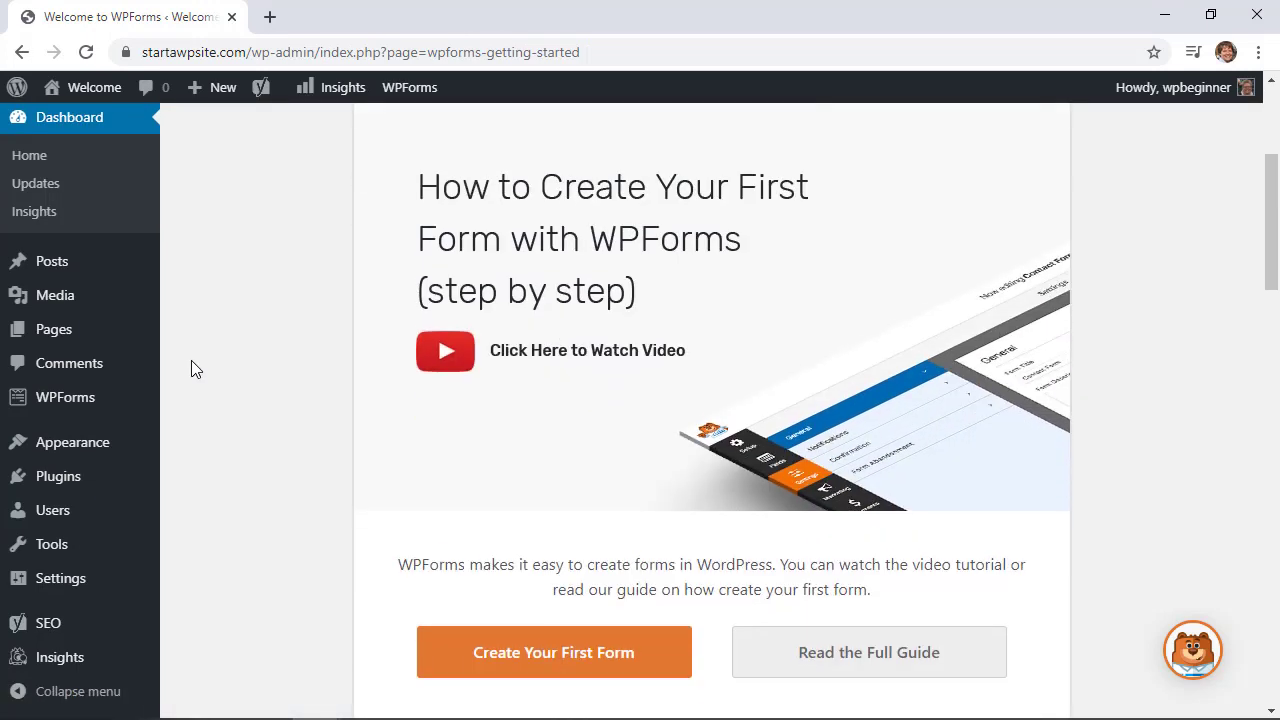
pyautogui.scroll(-1, 296, 535)
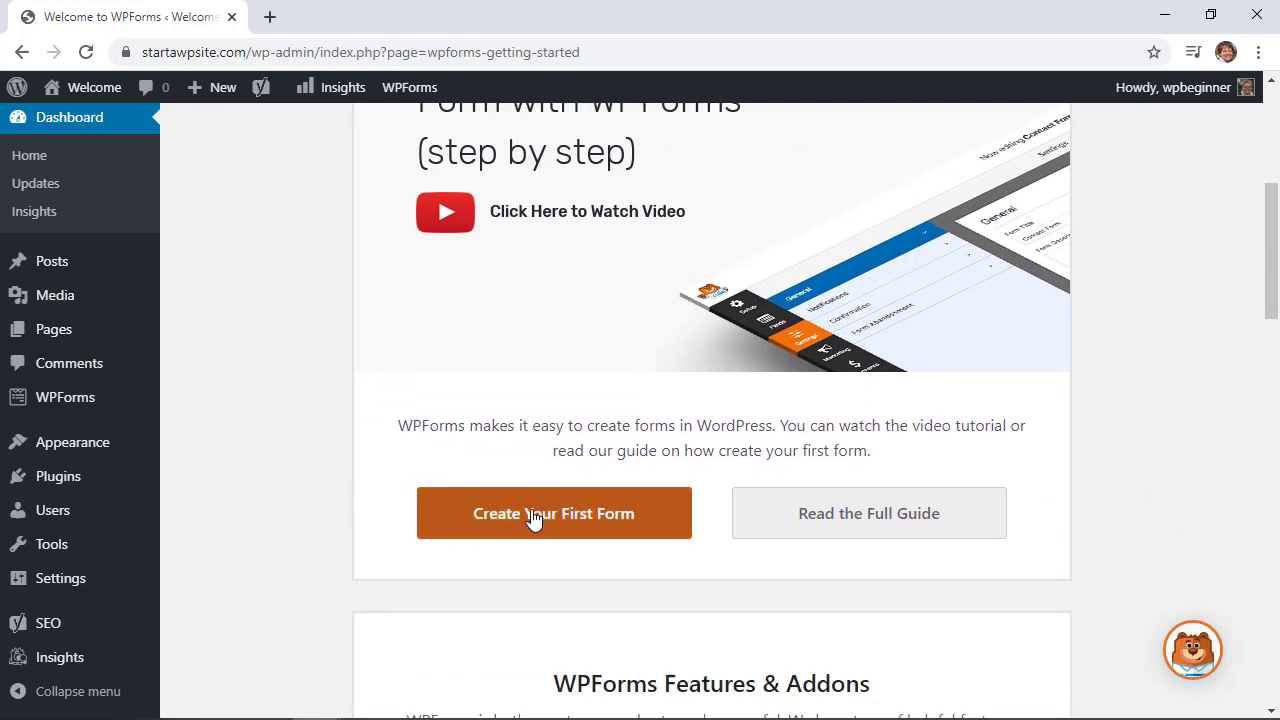
pyautogui.scroll(2, 520, 557)
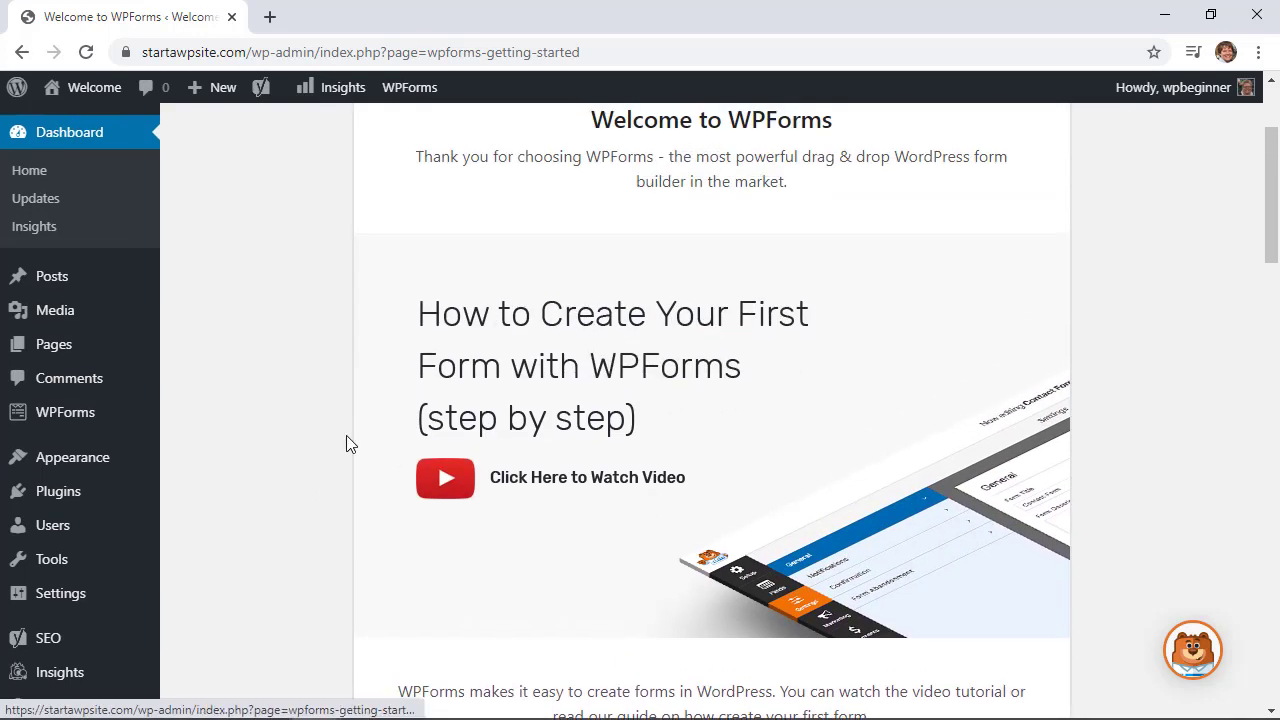
pyautogui.moveTo(58, 418)
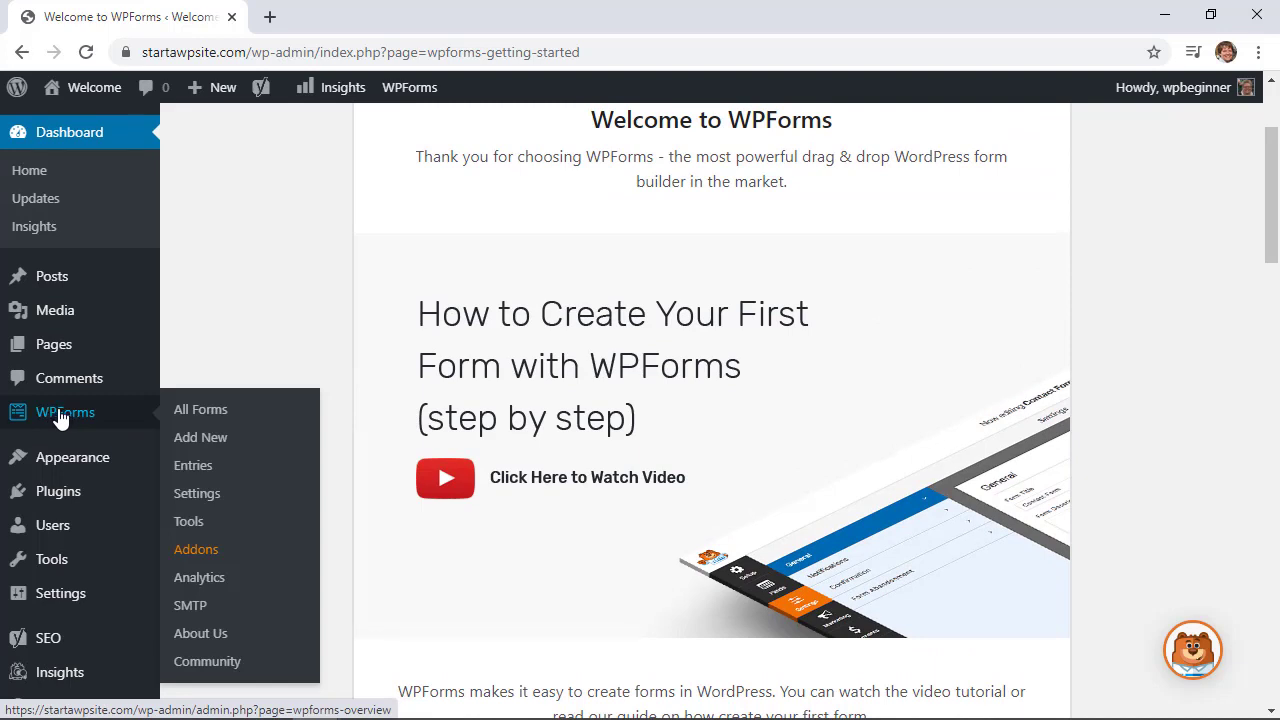
# - Start a new form named 'Contact Us' and browse the available templates
pyautogui.click(206, 440)
pyautogui.write('Contact Us')
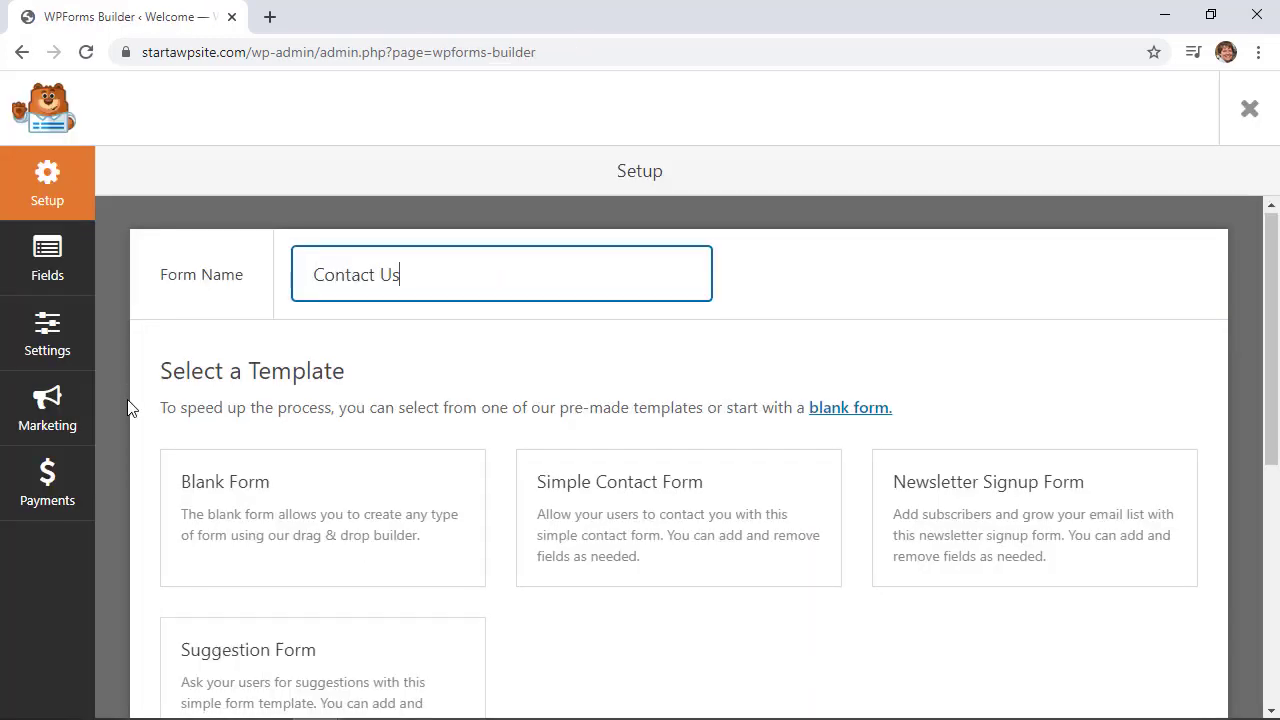
pyautogui.scroll(-1, 128, 407)
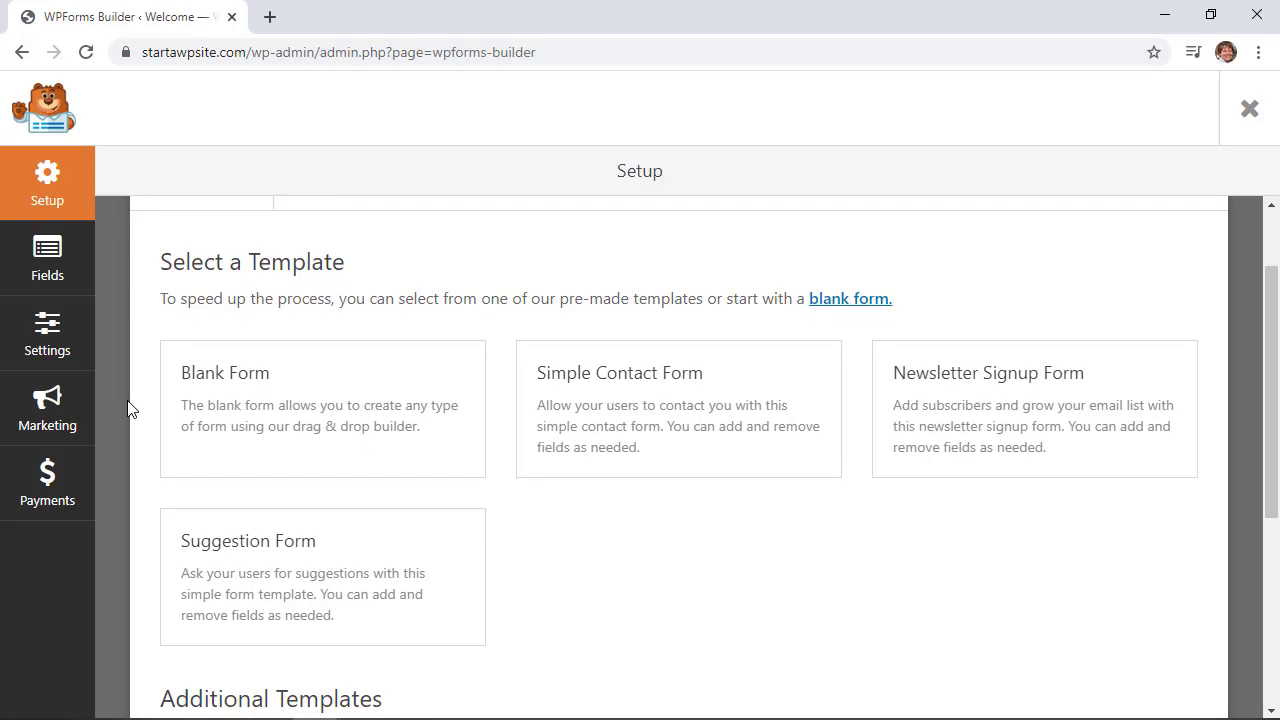
pyautogui.moveTo(233, 409)
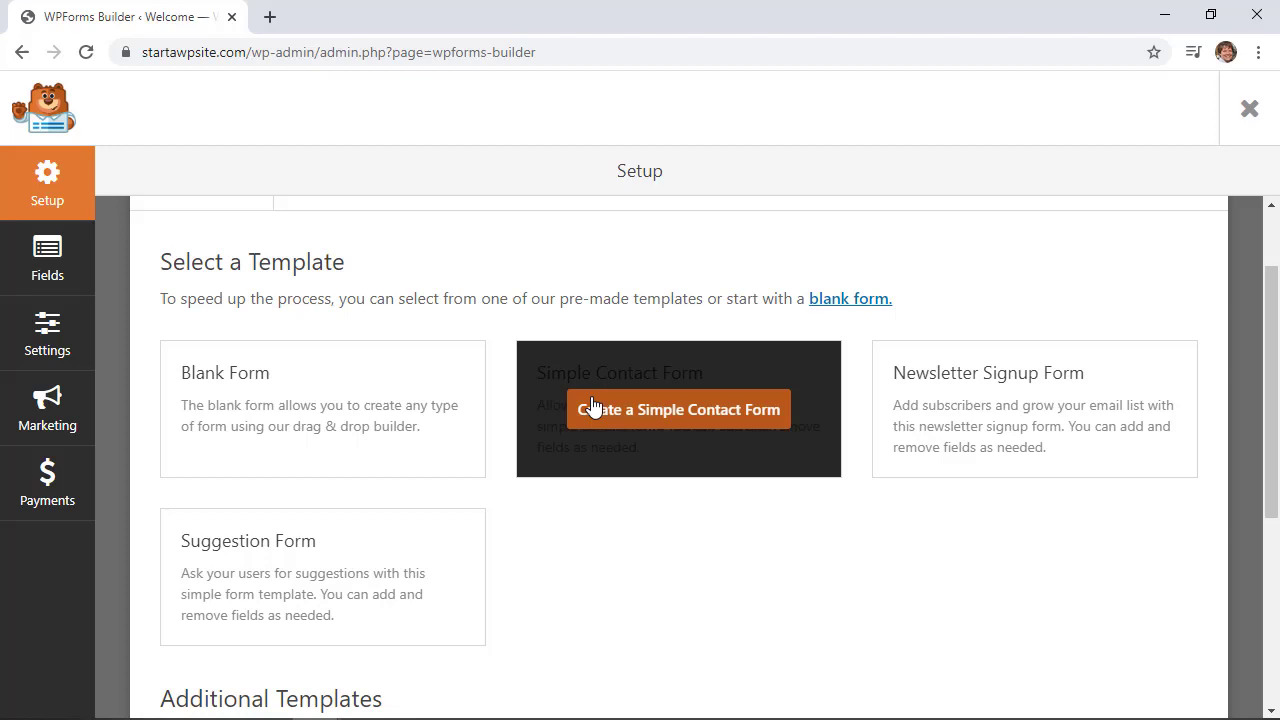
pyautogui.scroll(-1, 507, 508)
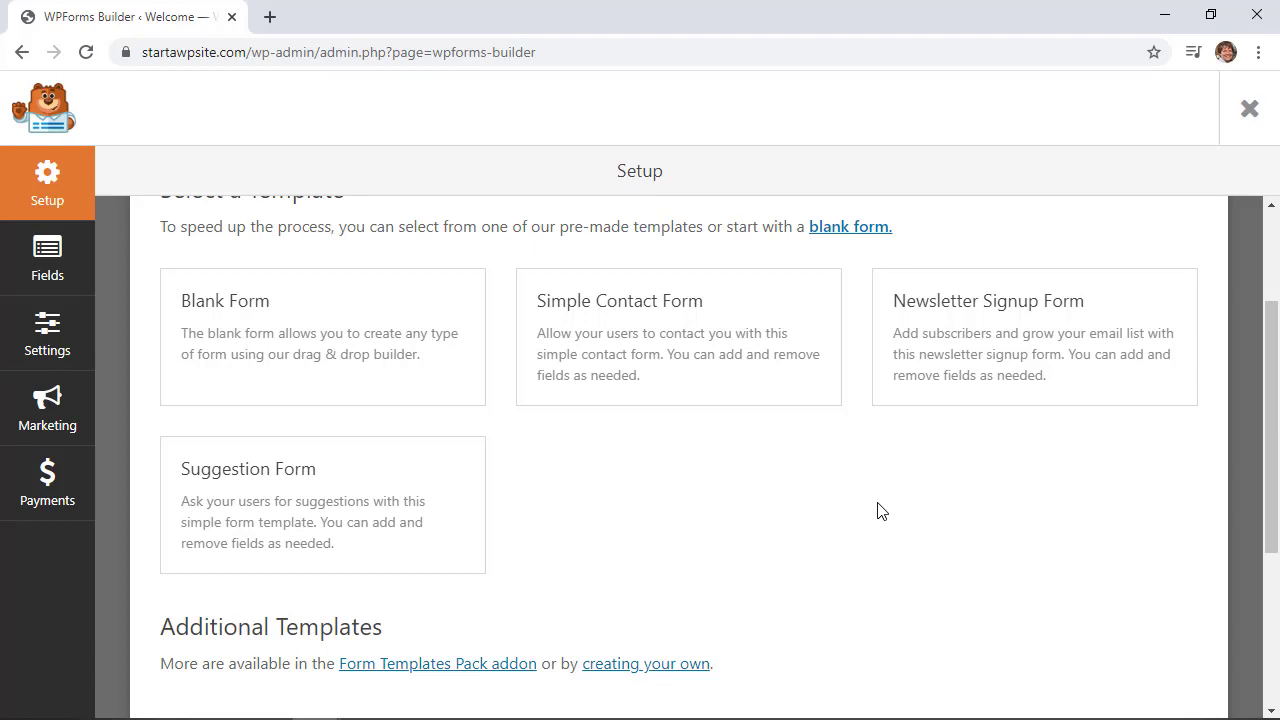
pyautogui.scroll(-2, 880, 511)
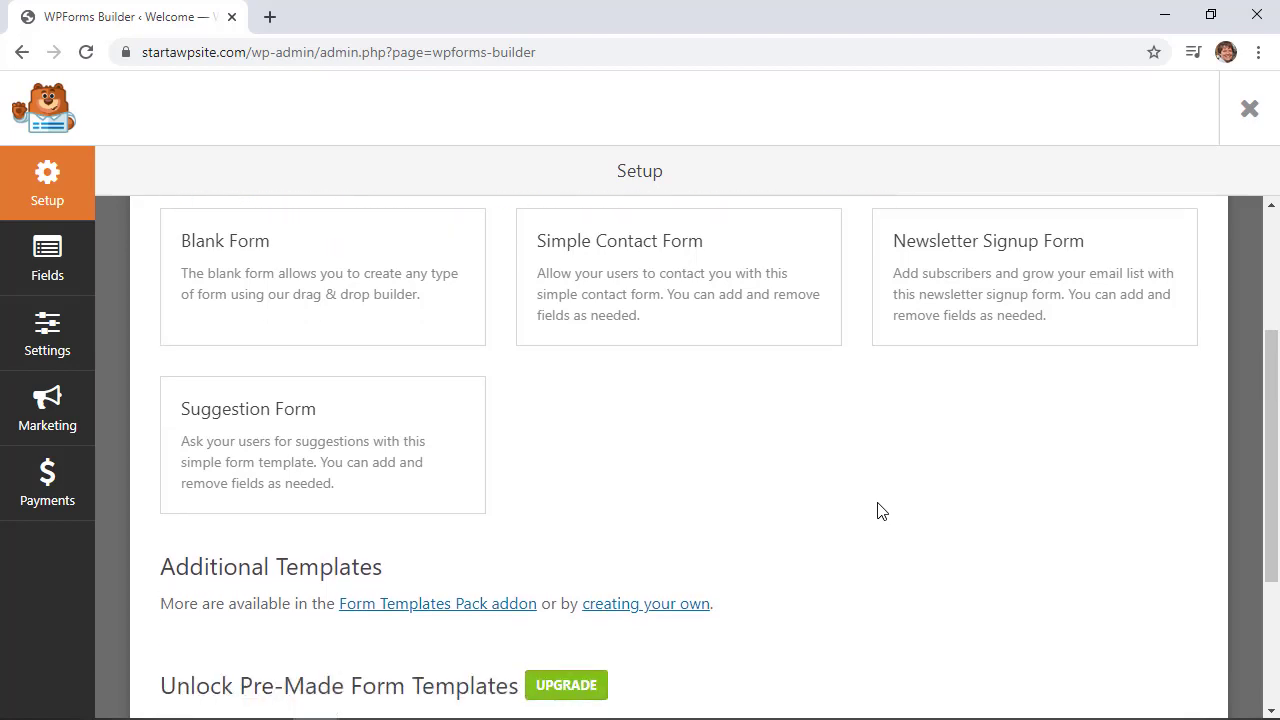
pyautogui.scroll(-2, 880, 511)
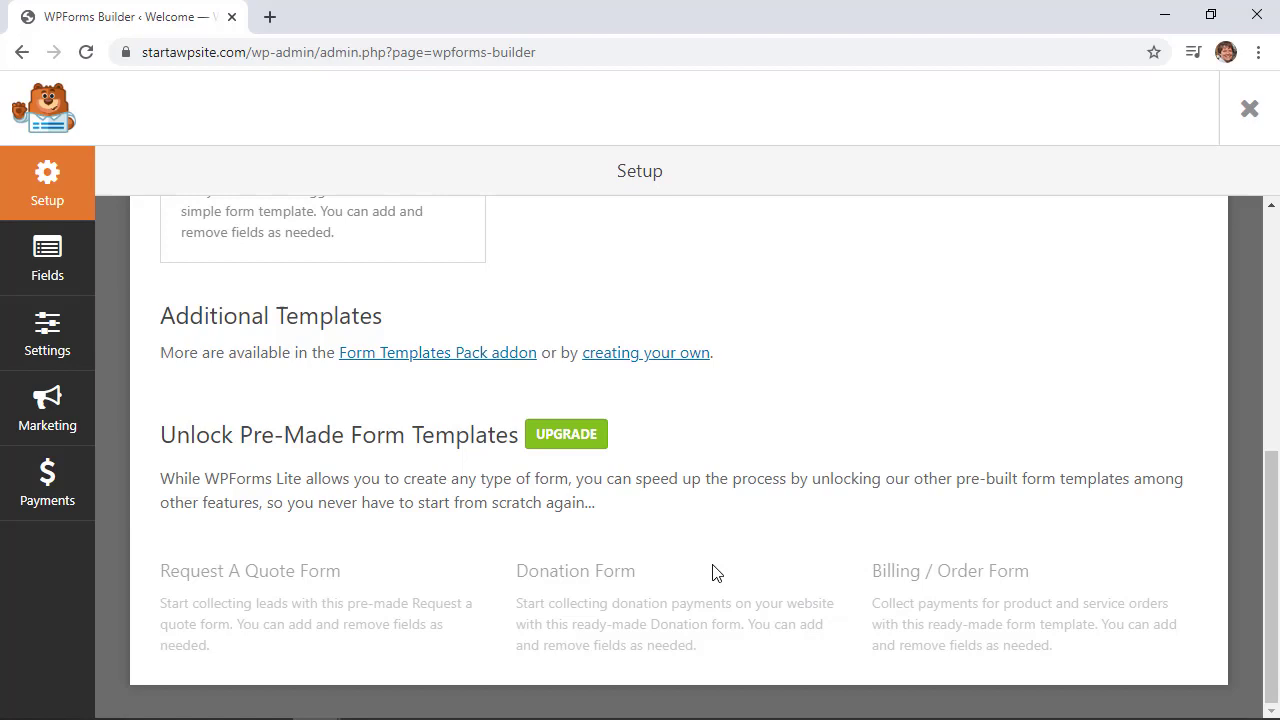
pyautogui.scroll(1, 716, 572)
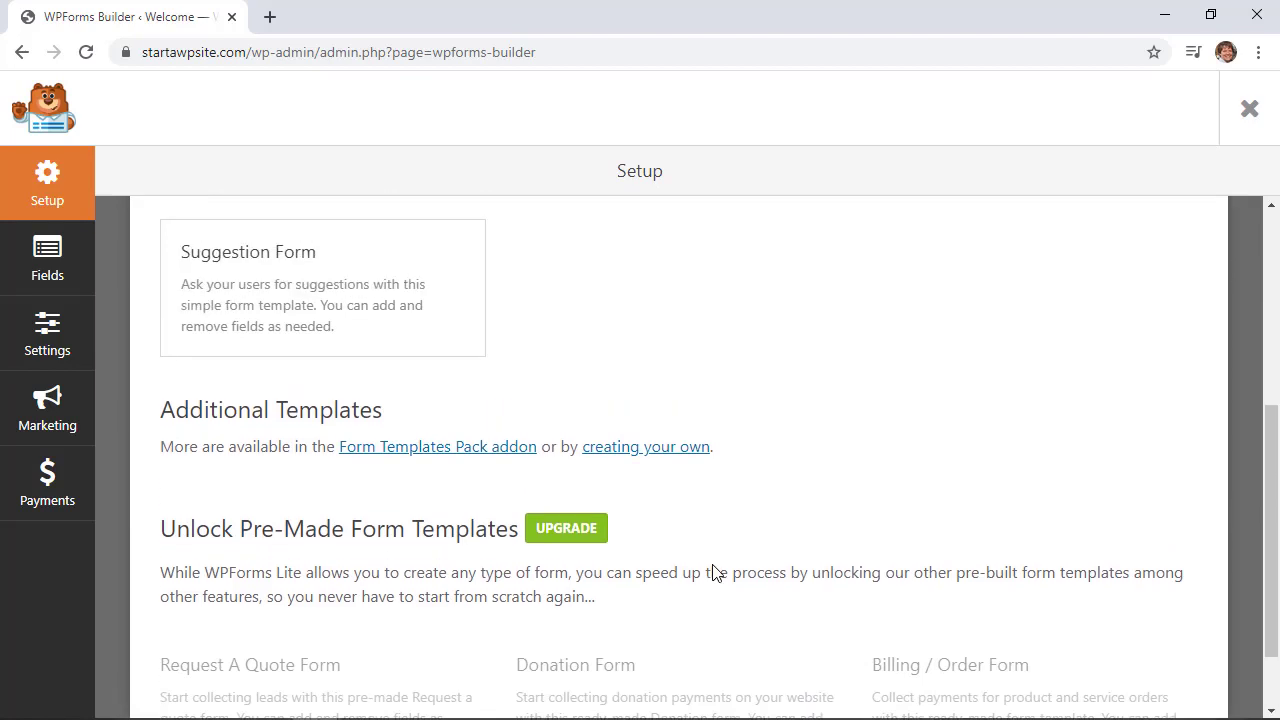
pyautogui.scroll(-1, 716, 572)
pyautogui.scroll(4, 697, 540)
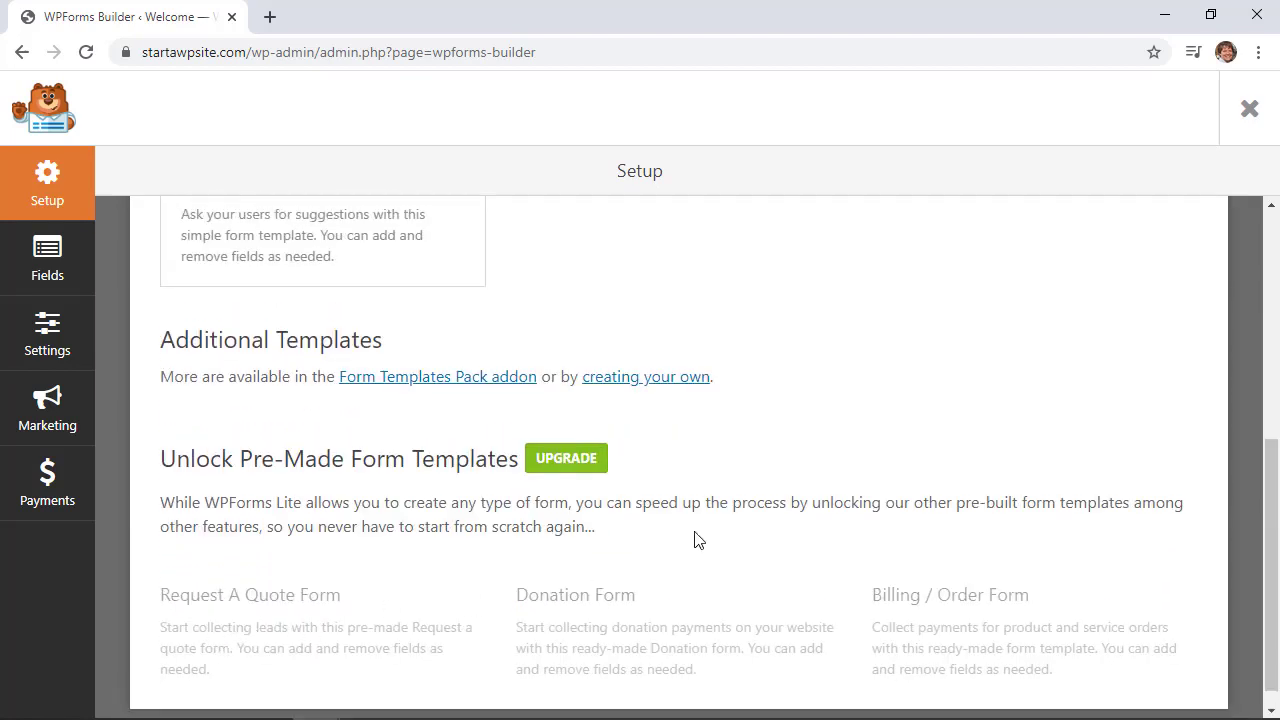
# - Create the form from the Simple Contact Form template and review its fields
pyautogui.click(664, 420)
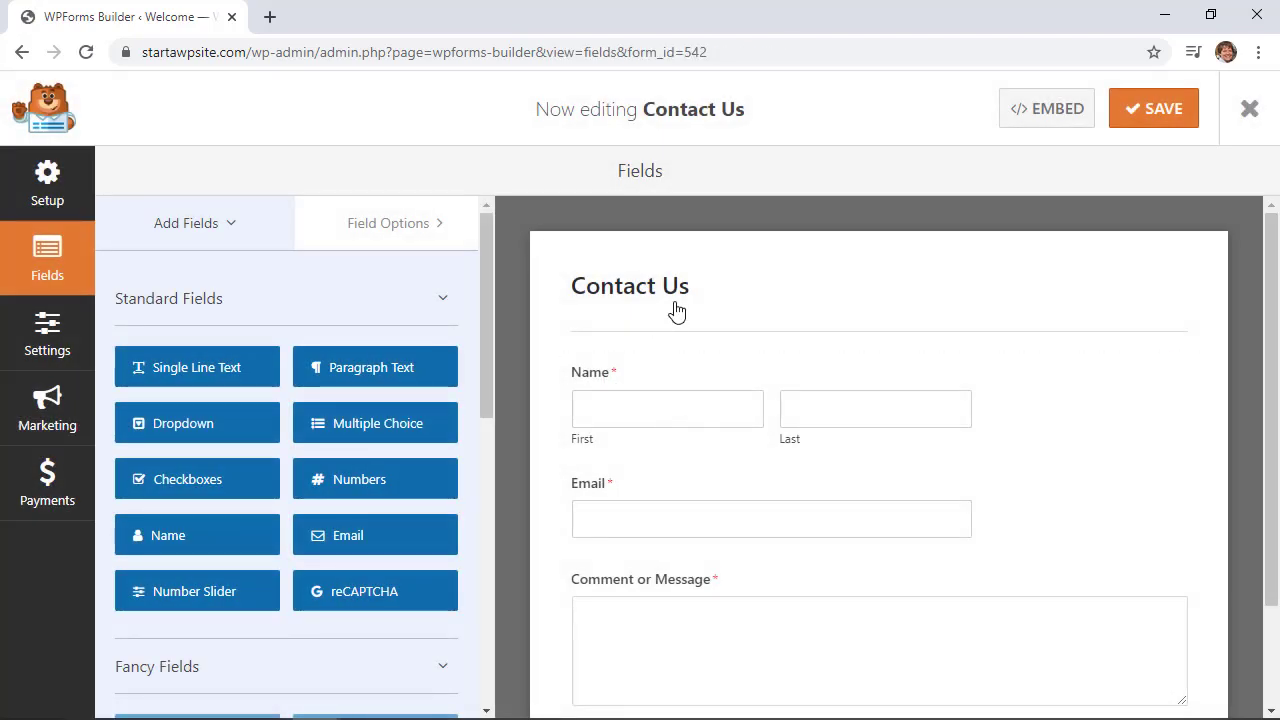
pyautogui.scroll(-1, 1038, 392)
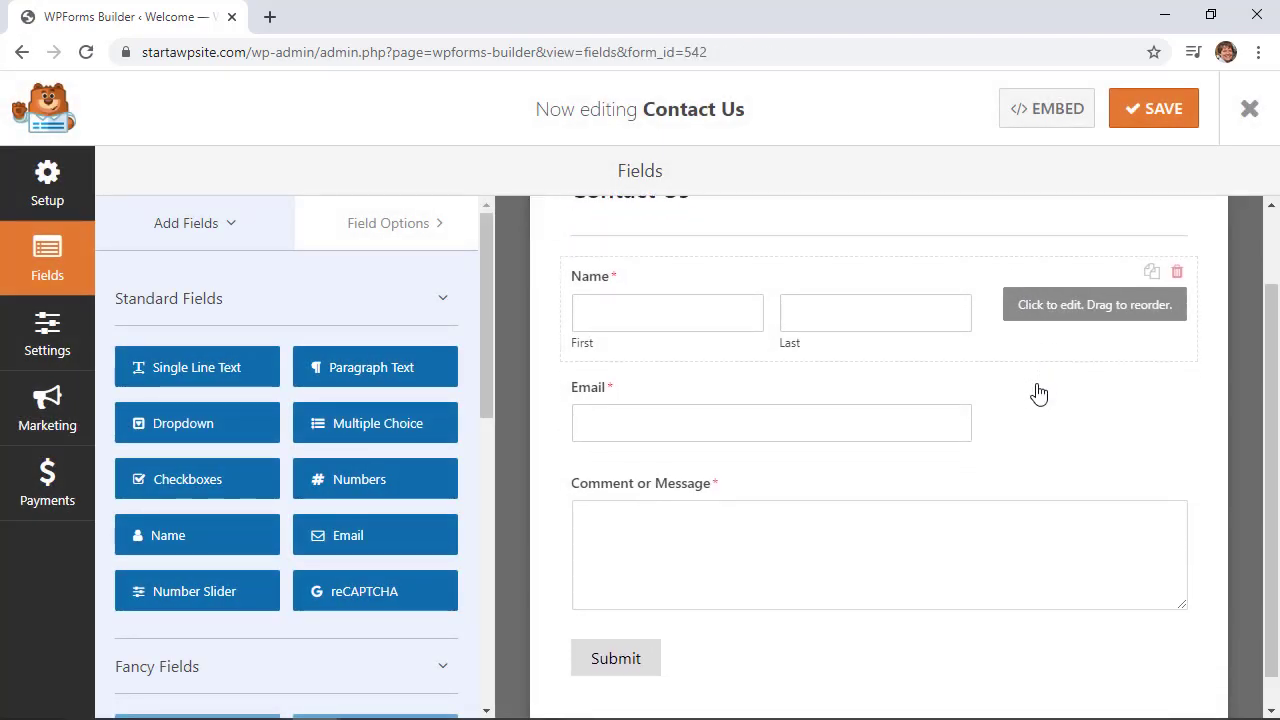
pyautogui.scroll(-1, 1038, 392)
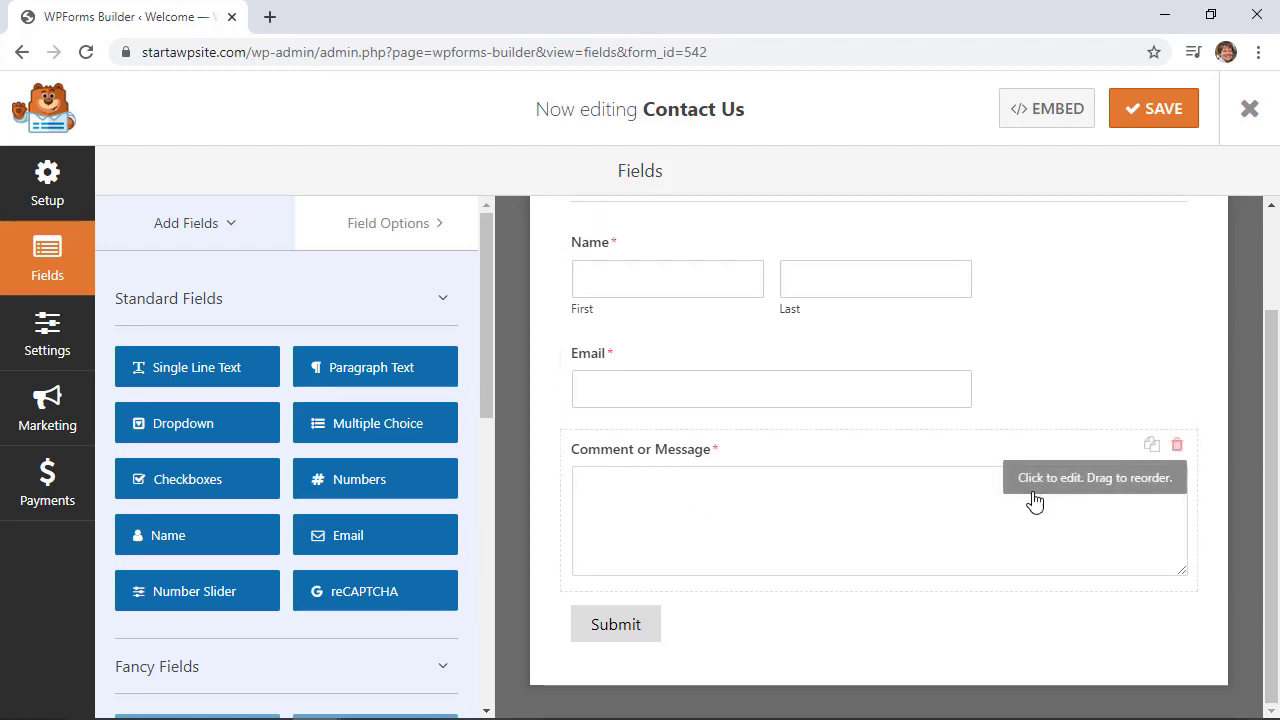
pyautogui.scroll(1, 894, 526)
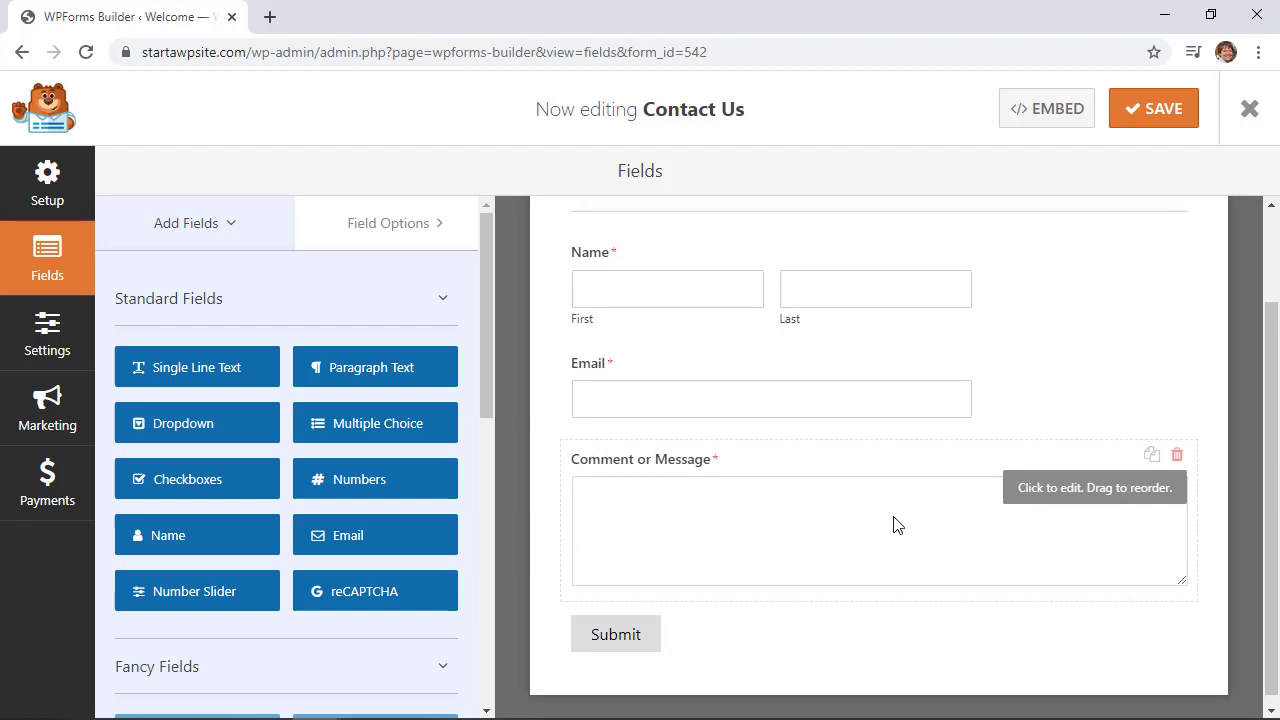
# - Set the Name field's Format to Simple
pyautogui.click(635, 285)
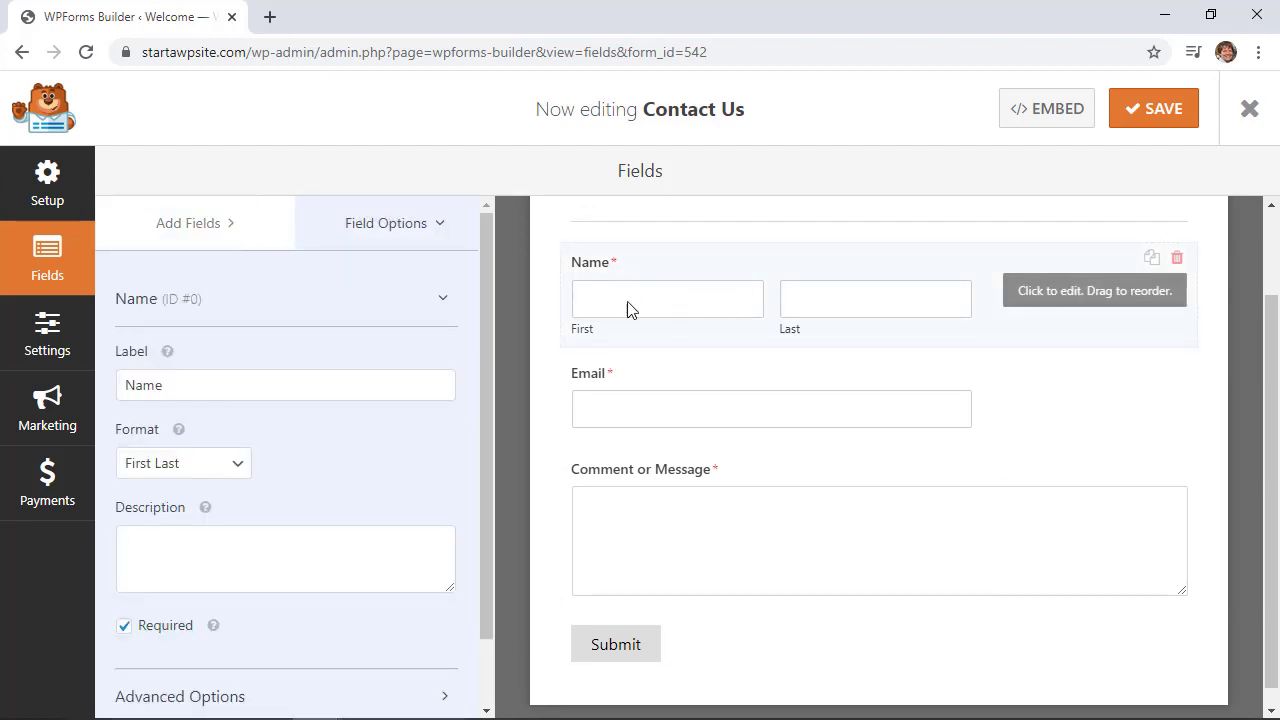
pyautogui.click(199, 469)
pyautogui.click(170, 491)
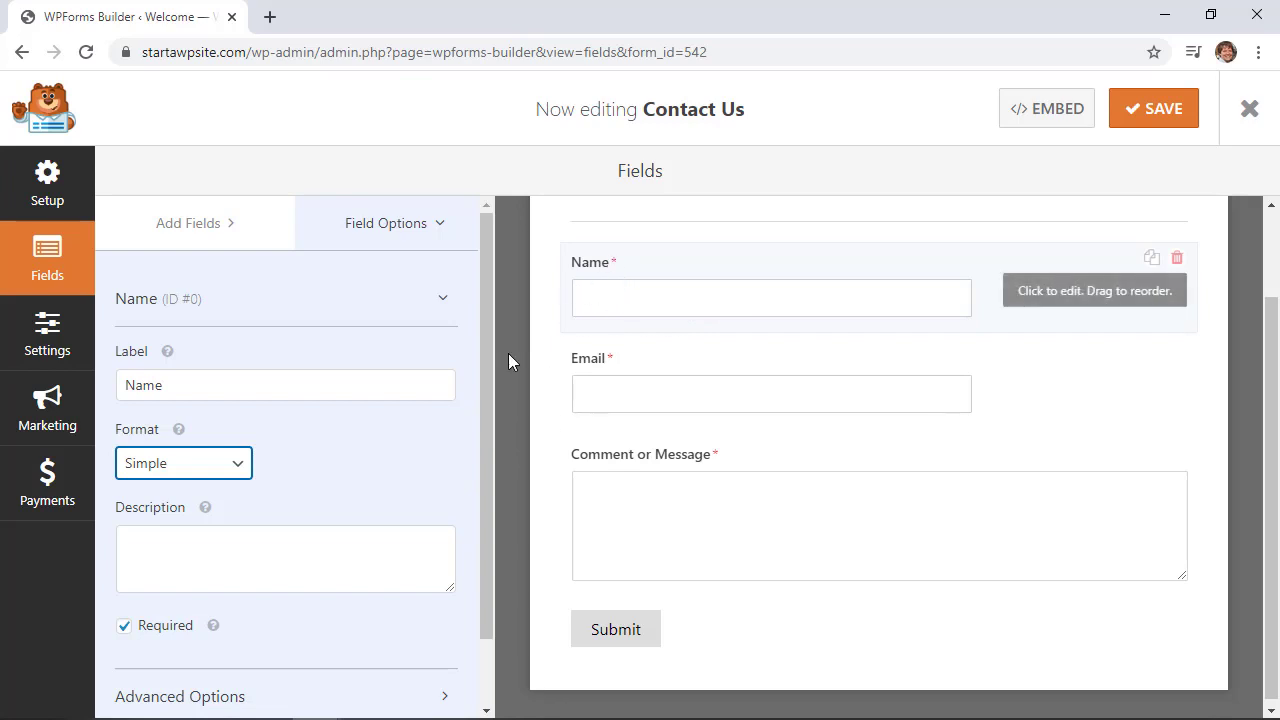
pyautogui.scroll(-1, 222, 577)
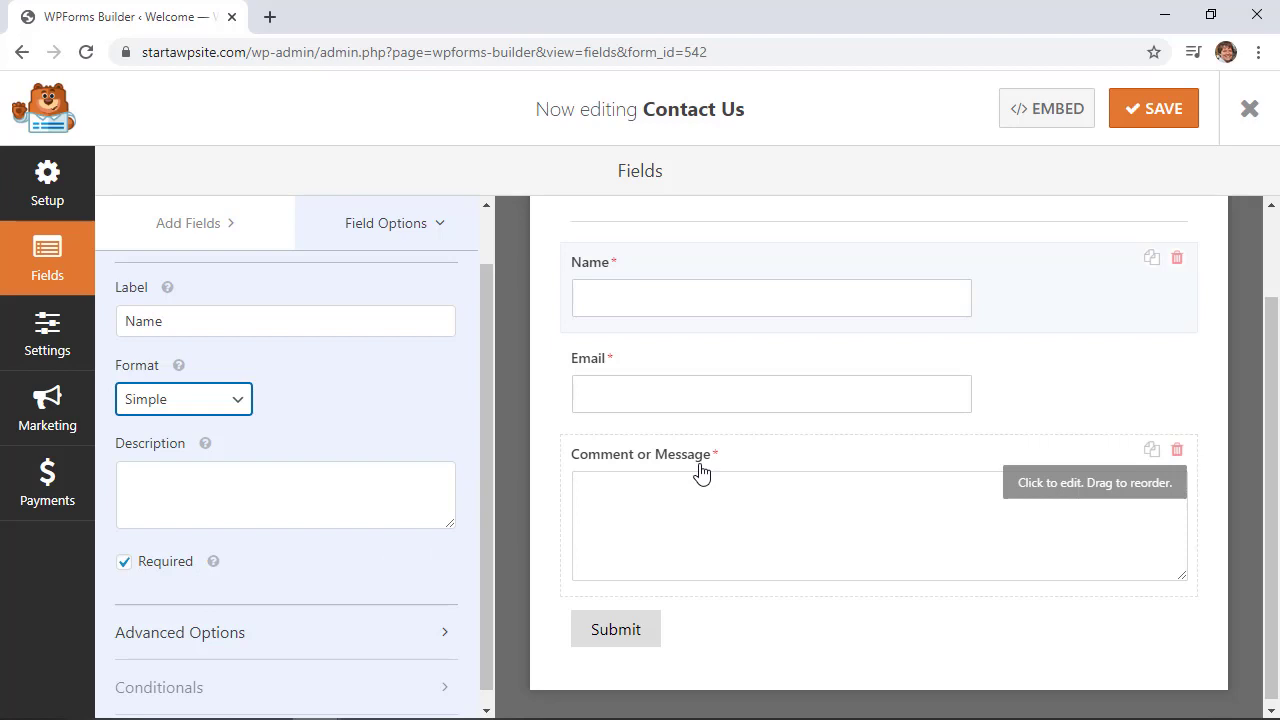
# - Relabel the Comment or Message field as 'Suggestion'
pyautogui.click(640, 457)
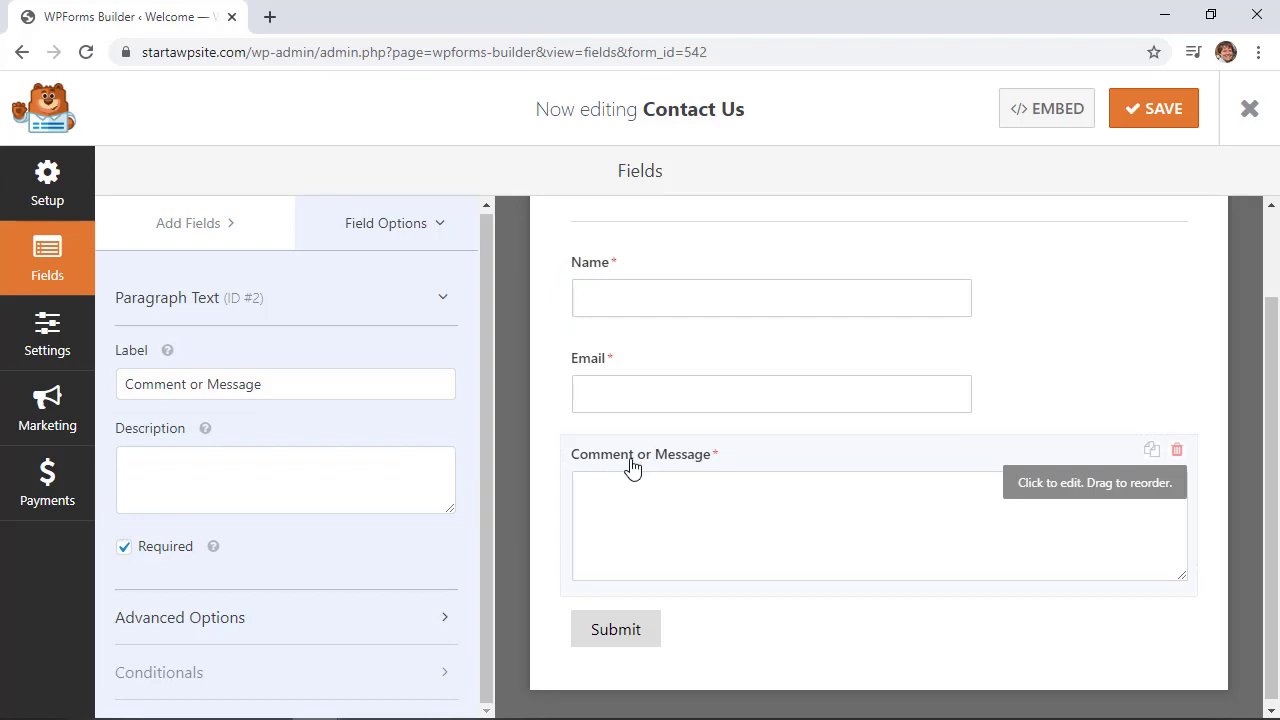
pyautogui.moveTo(306, 392); pyautogui.dragTo(124, 388)
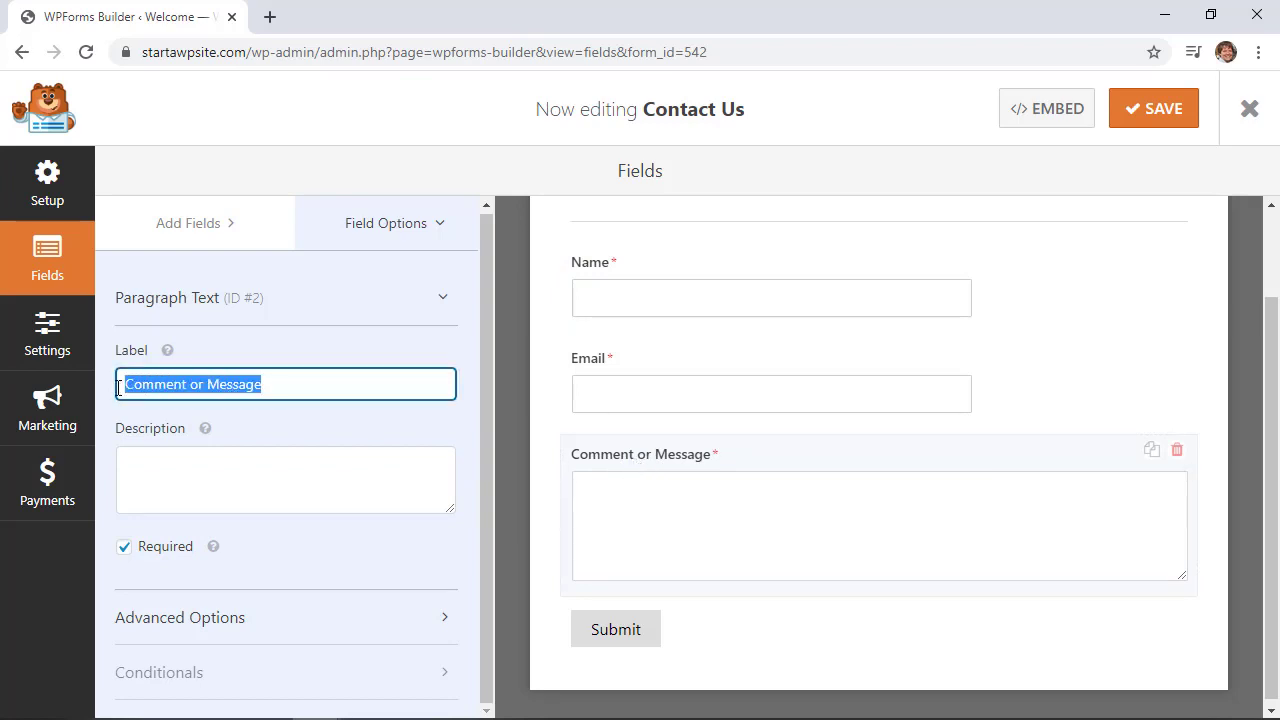
pyautogui.write('Con')
pyautogui.press('BackSpace')
pyautogui.press('BackSpace')
pyautogui.press('BackSpace')
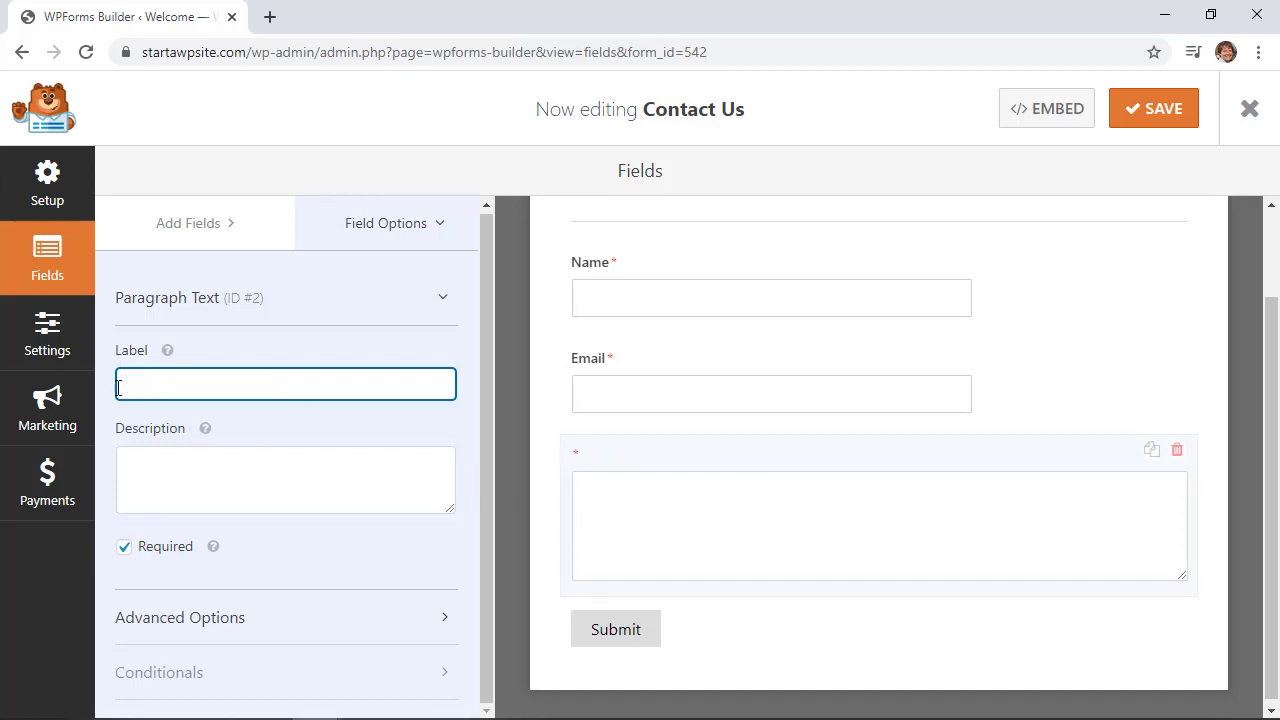
pyautogui.write('Suggestion')
pyautogui.click(509, 440)
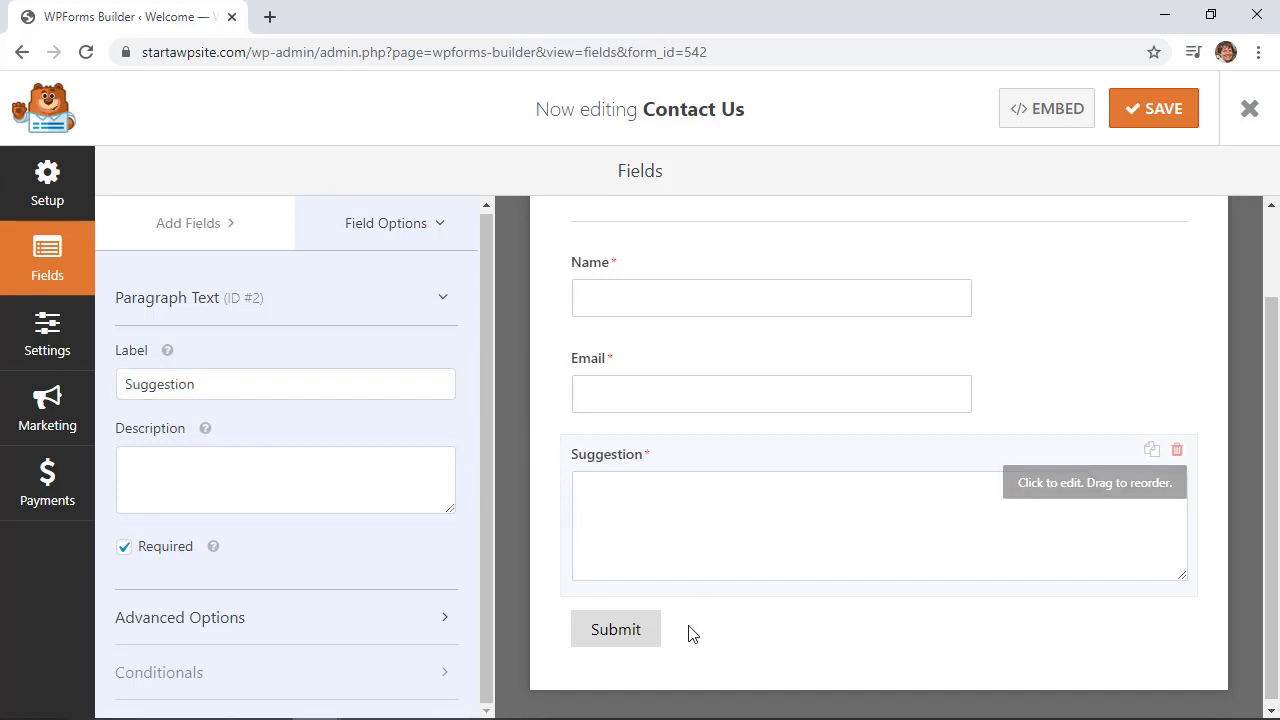
# - Replace the Submit Button Text with 'Get In Touch' in the General settings
pyautogui.click(609, 634)
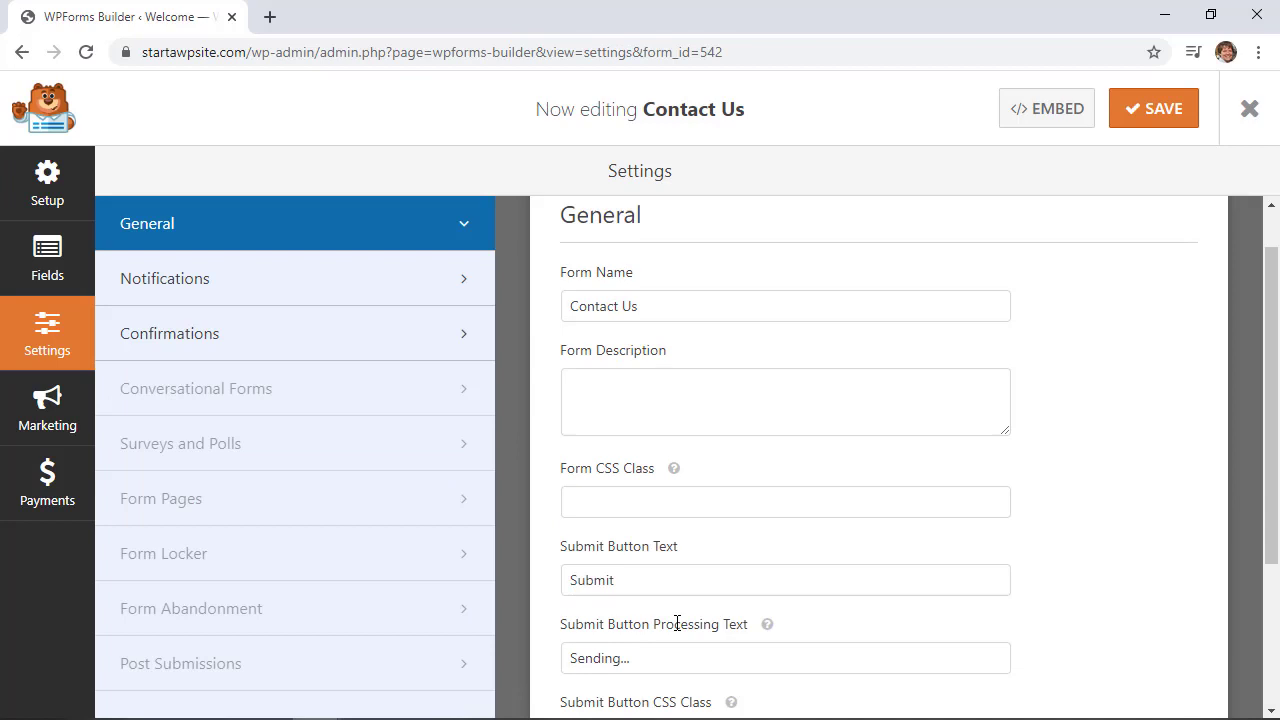
pyautogui.moveTo(625, 562); pyautogui.dragTo(563, 567)
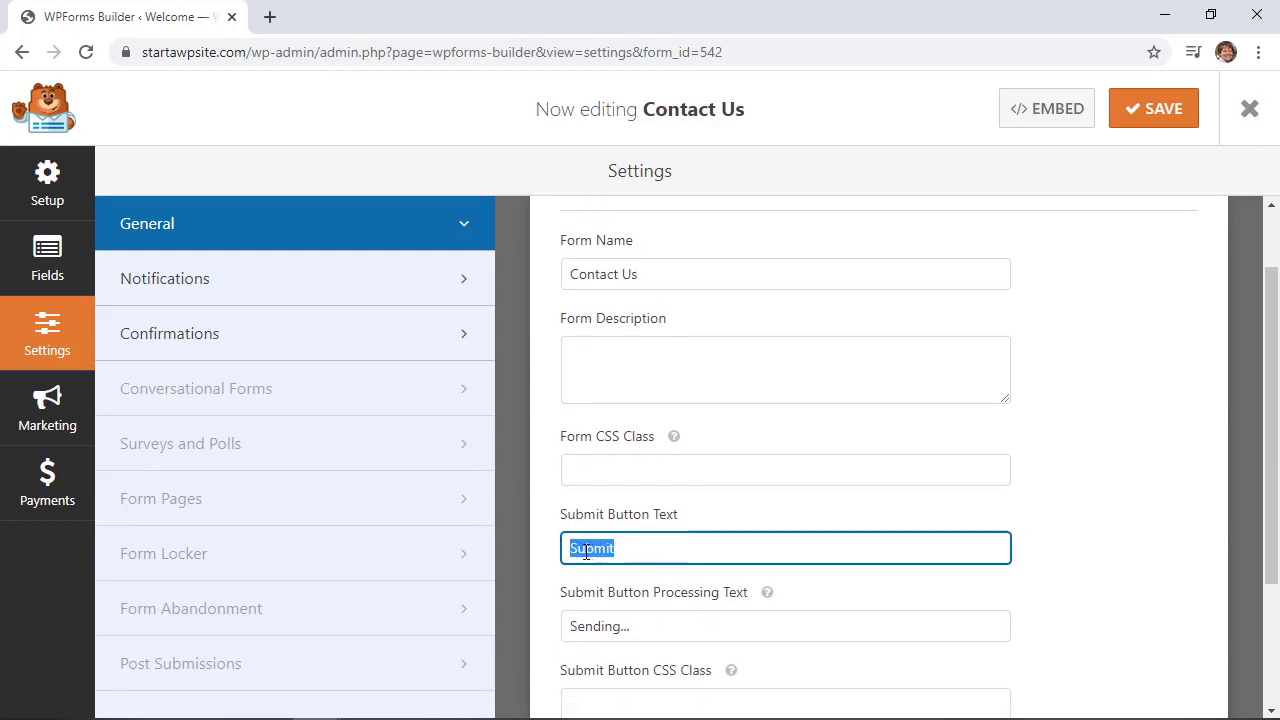
pyautogui.write('S')
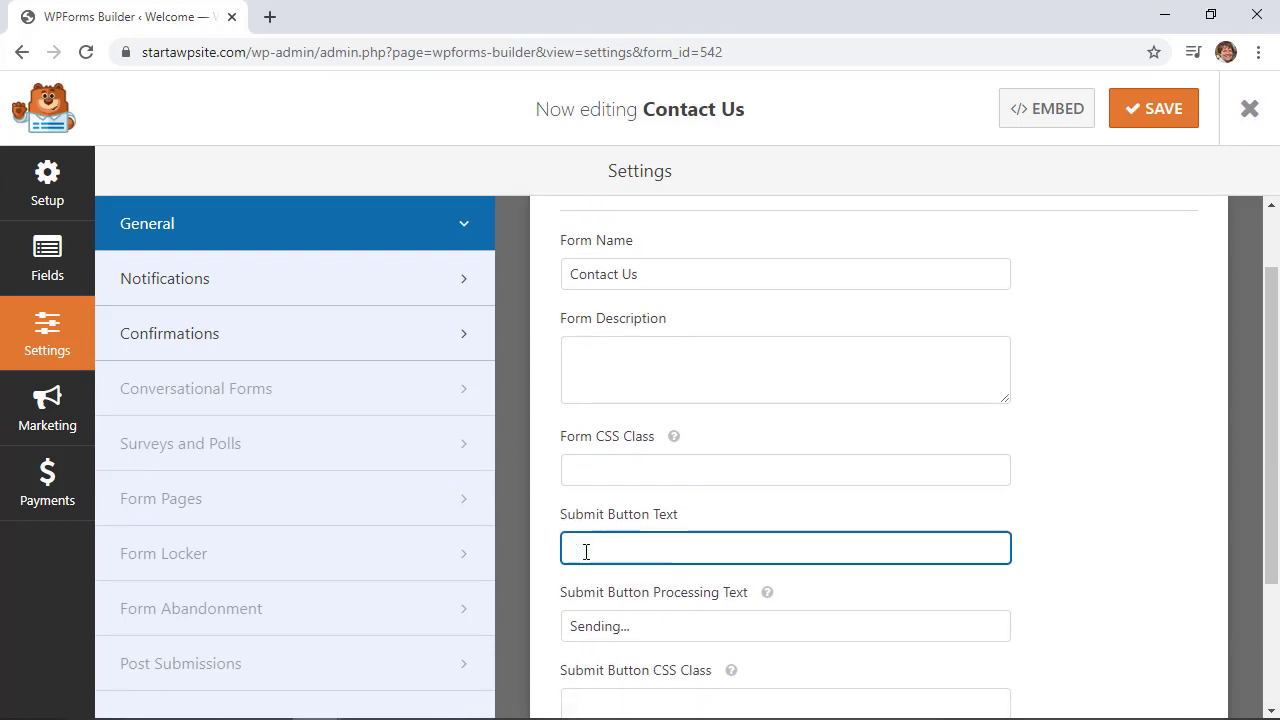
pyautogui.write('Get In Touch')
pyautogui.scroll(-2, 586, 552)
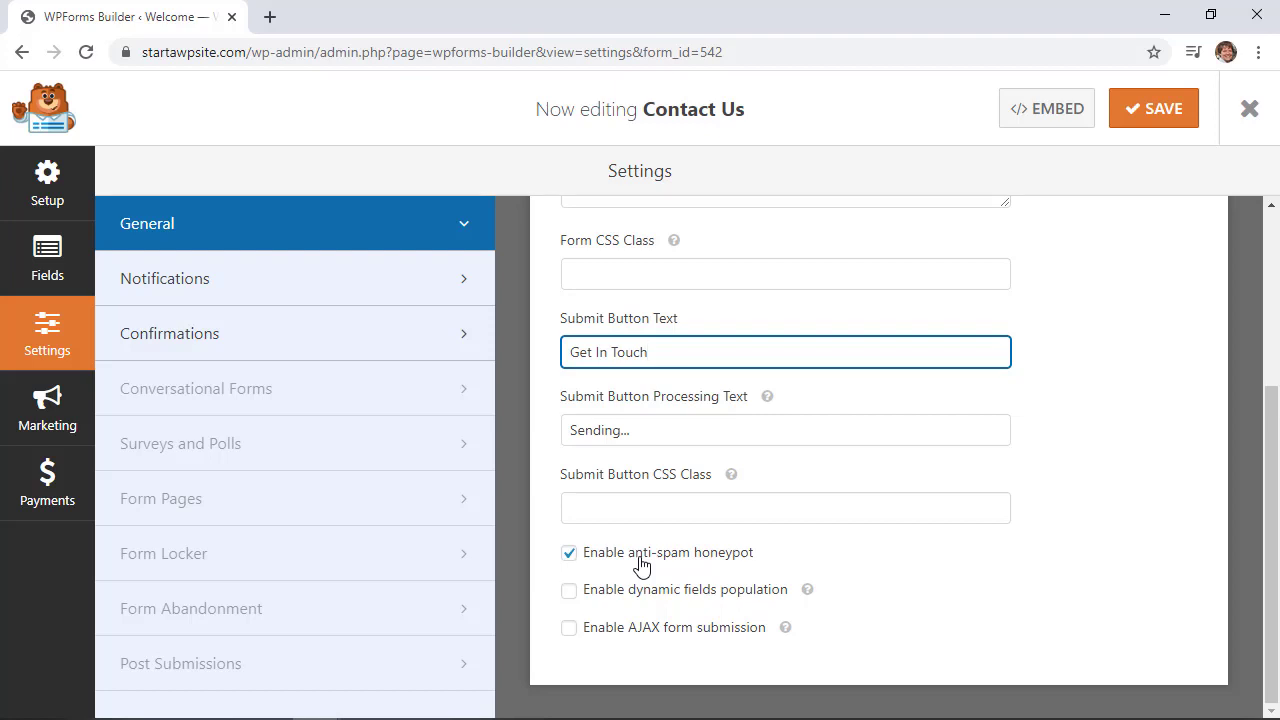
pyautogui.scroll(3, 640, 565)
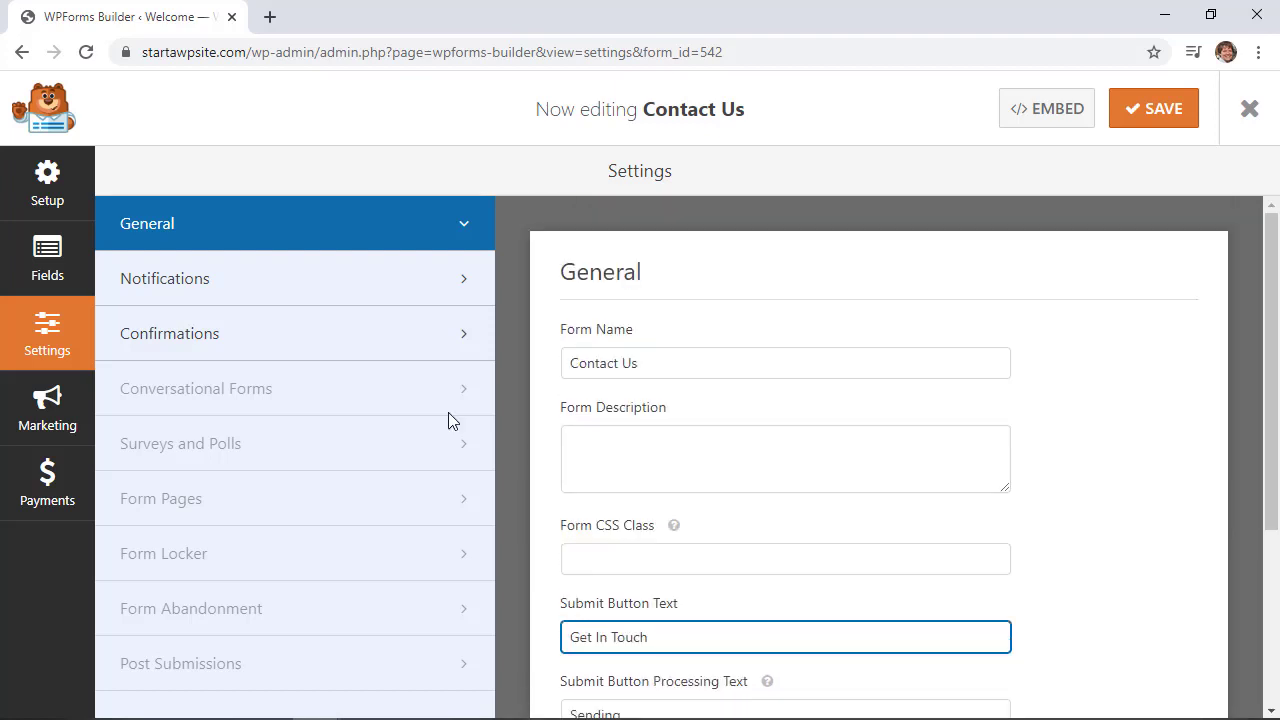
# - Add a Dropdown field above Suggestion, delete it again, and save the form
pyautogui.click(50, 256)
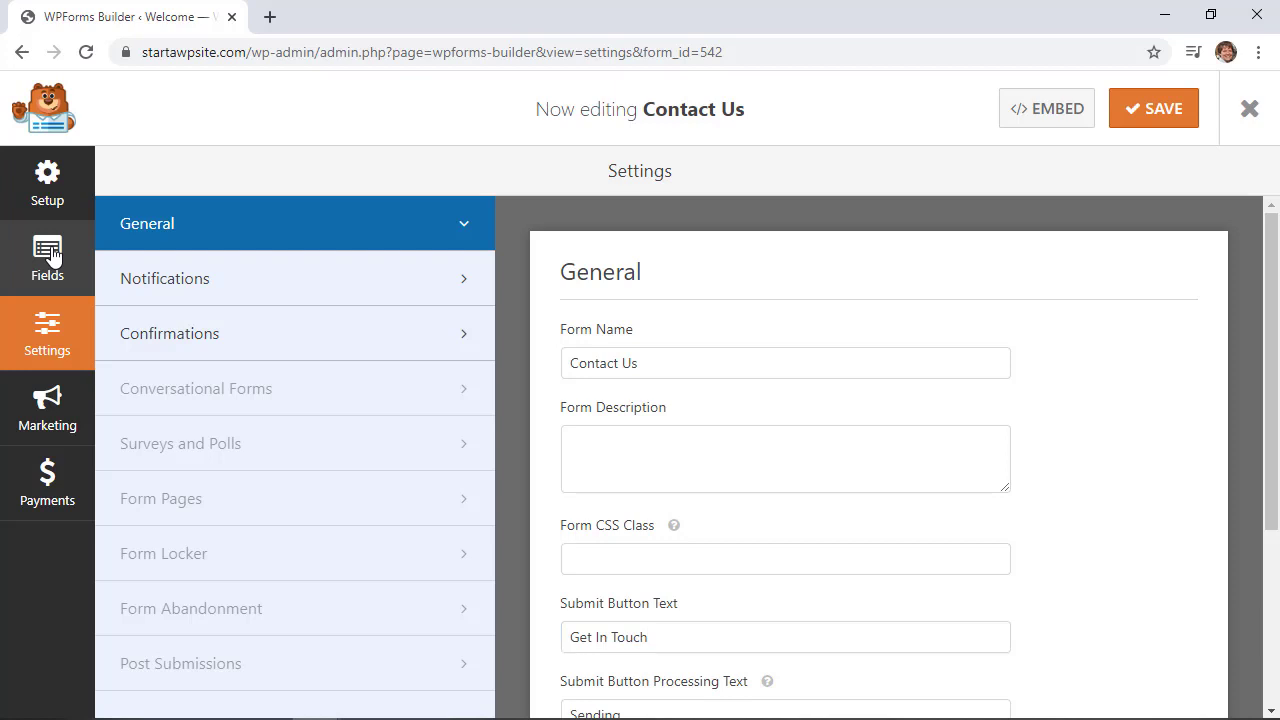
pyautogui.scroll(2, 527, 365)
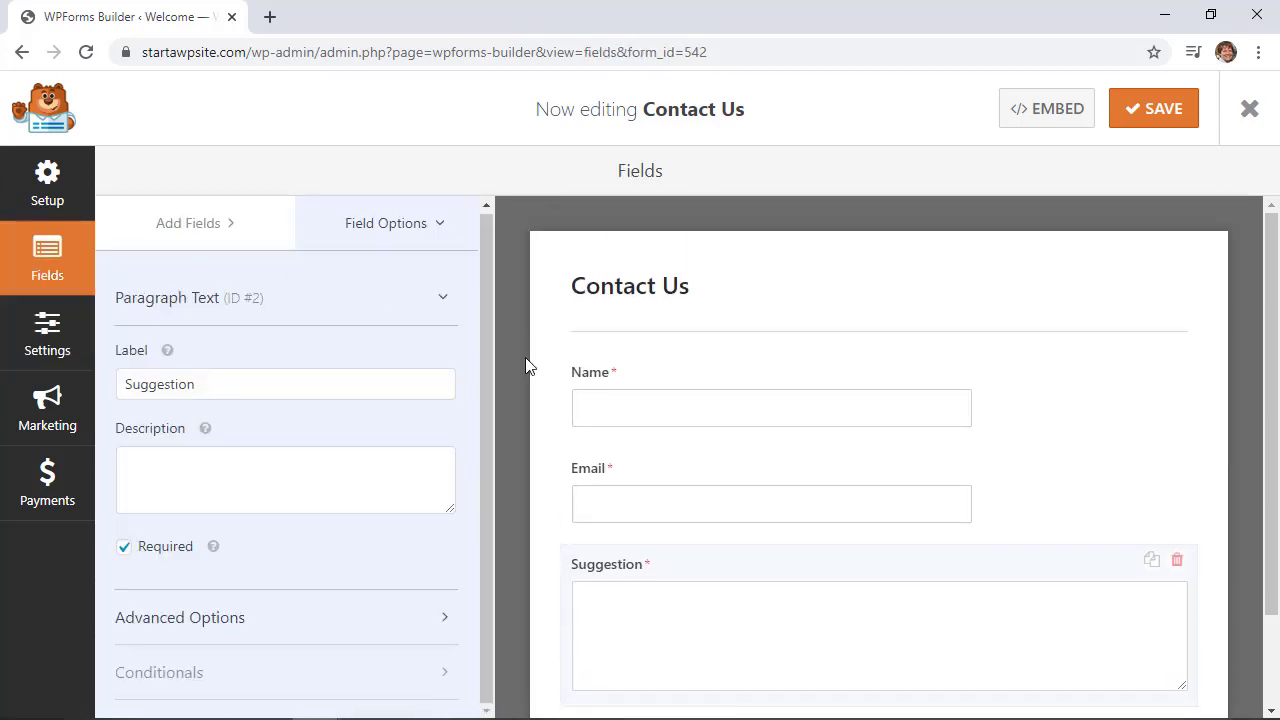
pyautogui.click(172, 226)
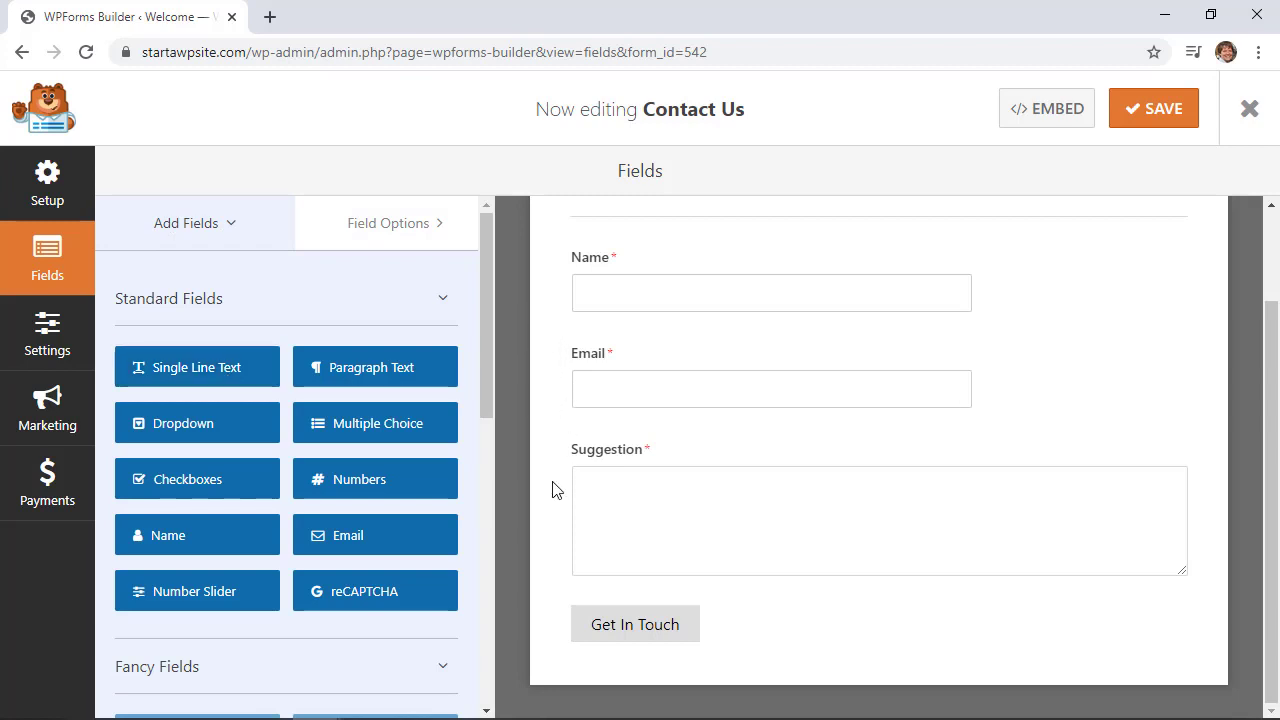
pyautogui.click(184, 428)
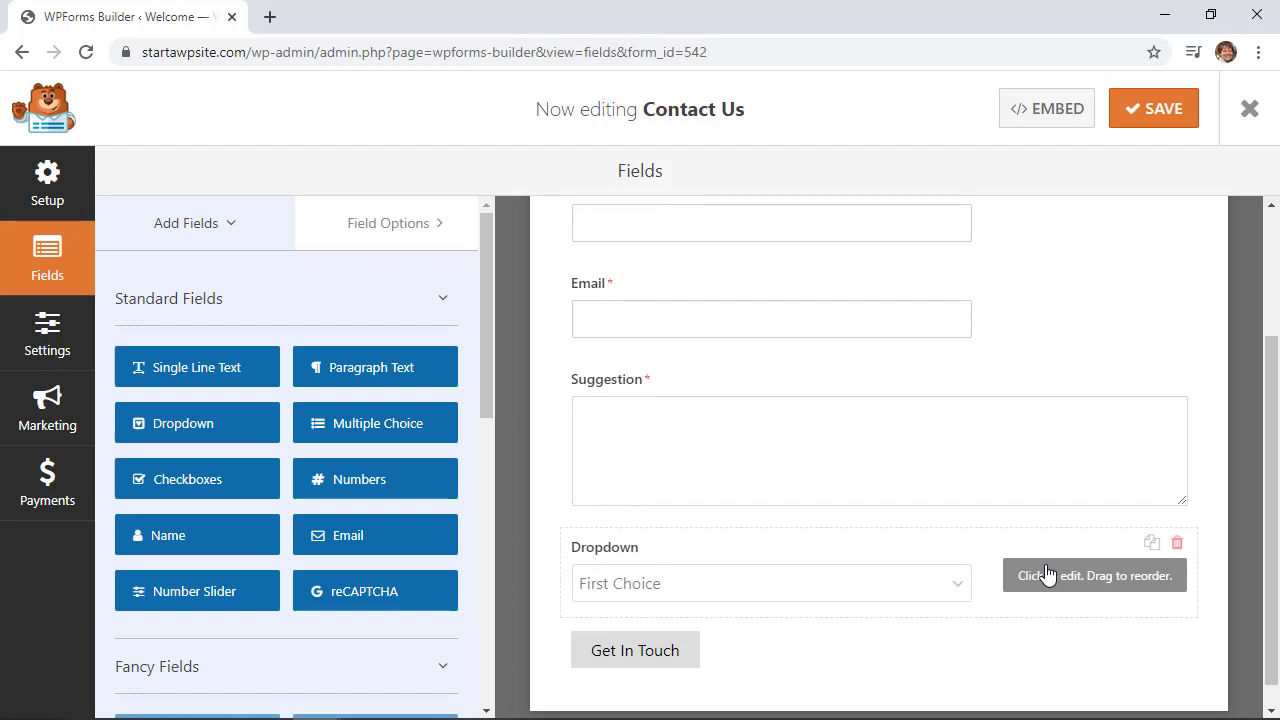
pyautogui.moveTo(1060, 580); pyautogui.dragTo(1051, 437)
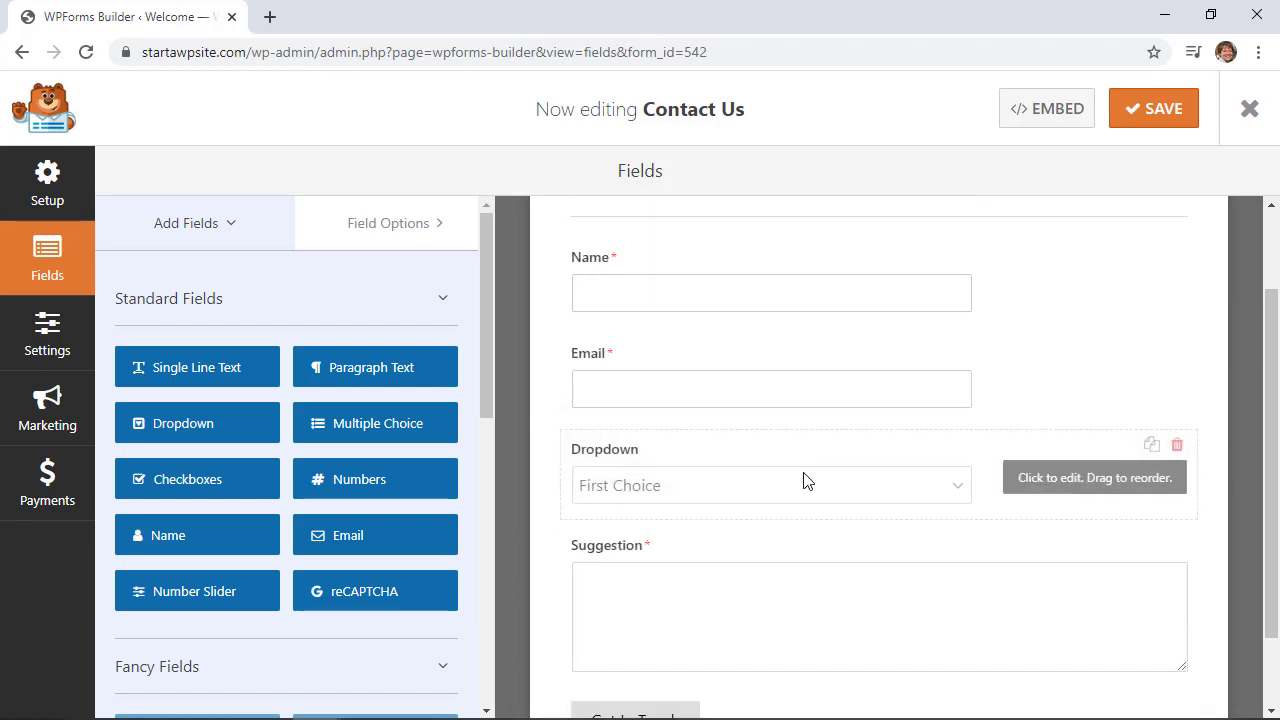
pyautogui.click(1176, 445)
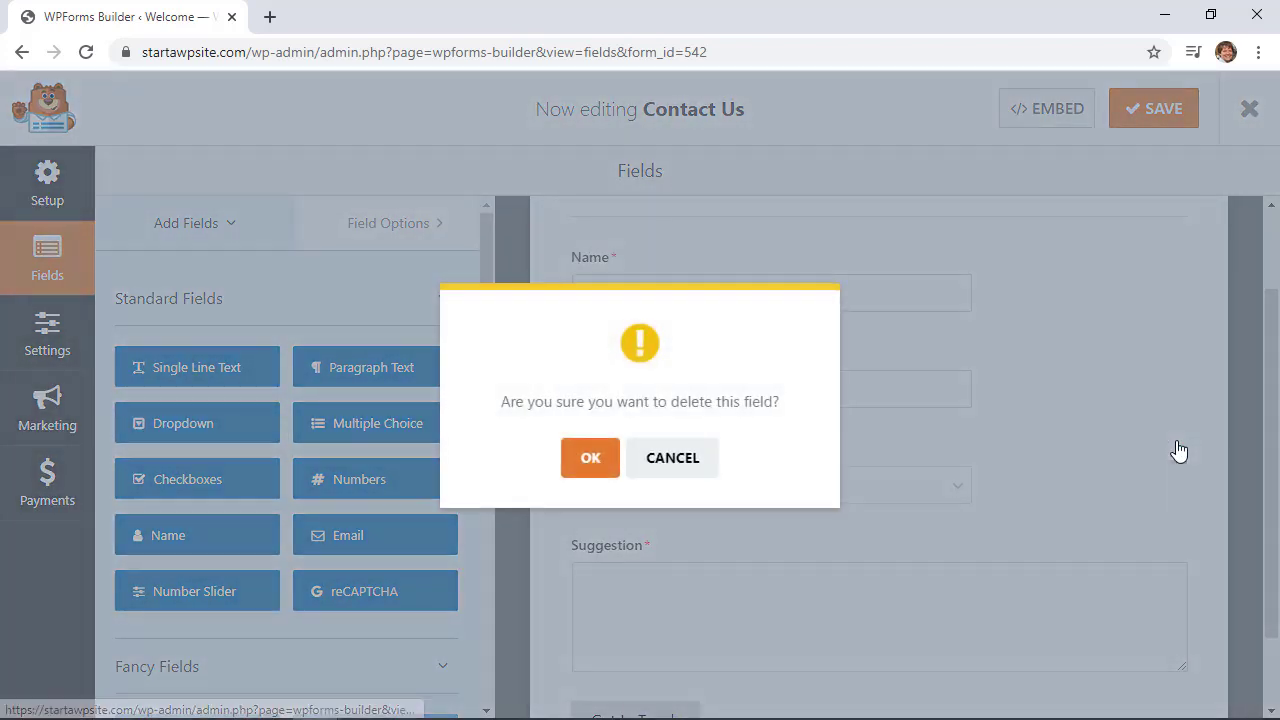
pyautogui.click(588, 452)
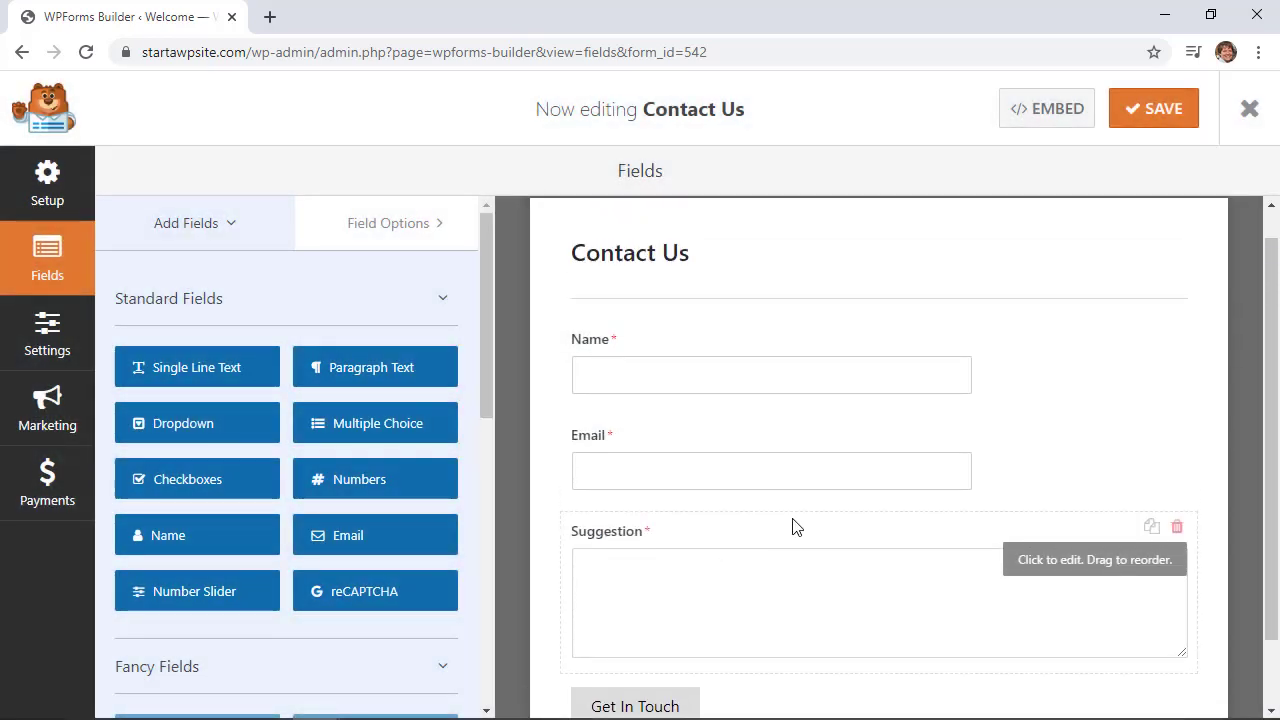
pyautogui.scroll(-1, 891, 543)
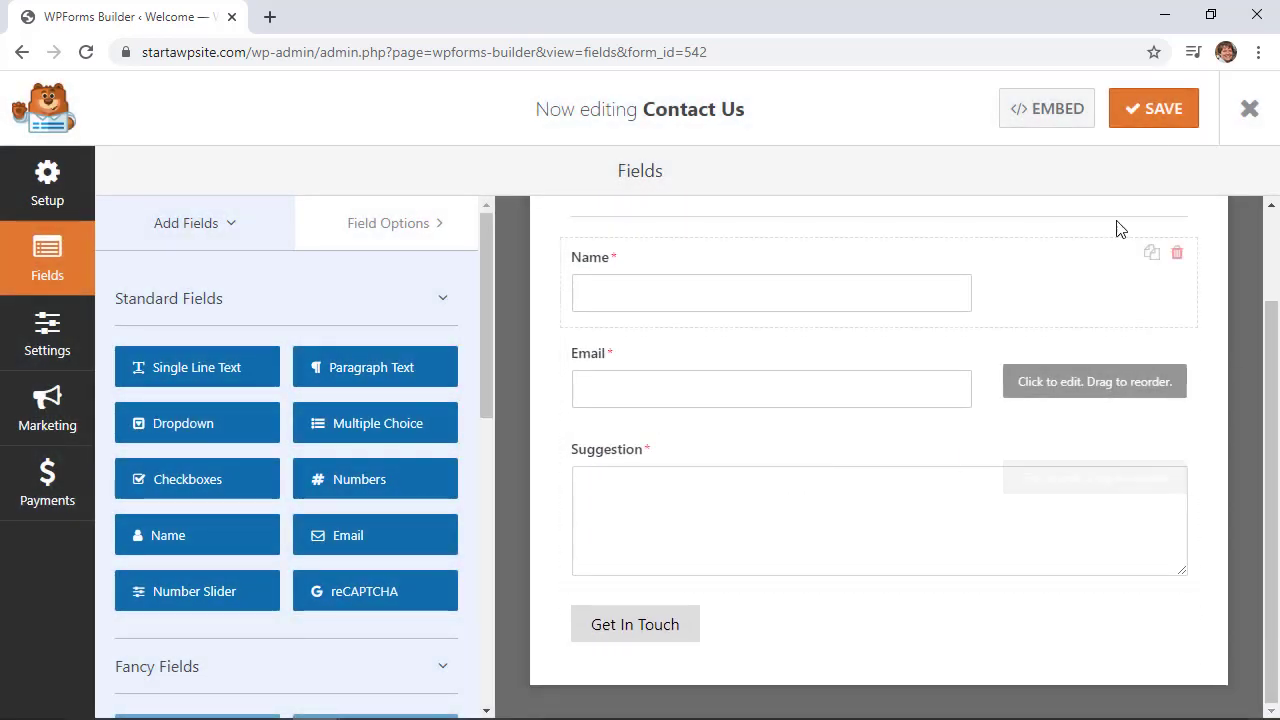
pyautogui.click(1155, 122)
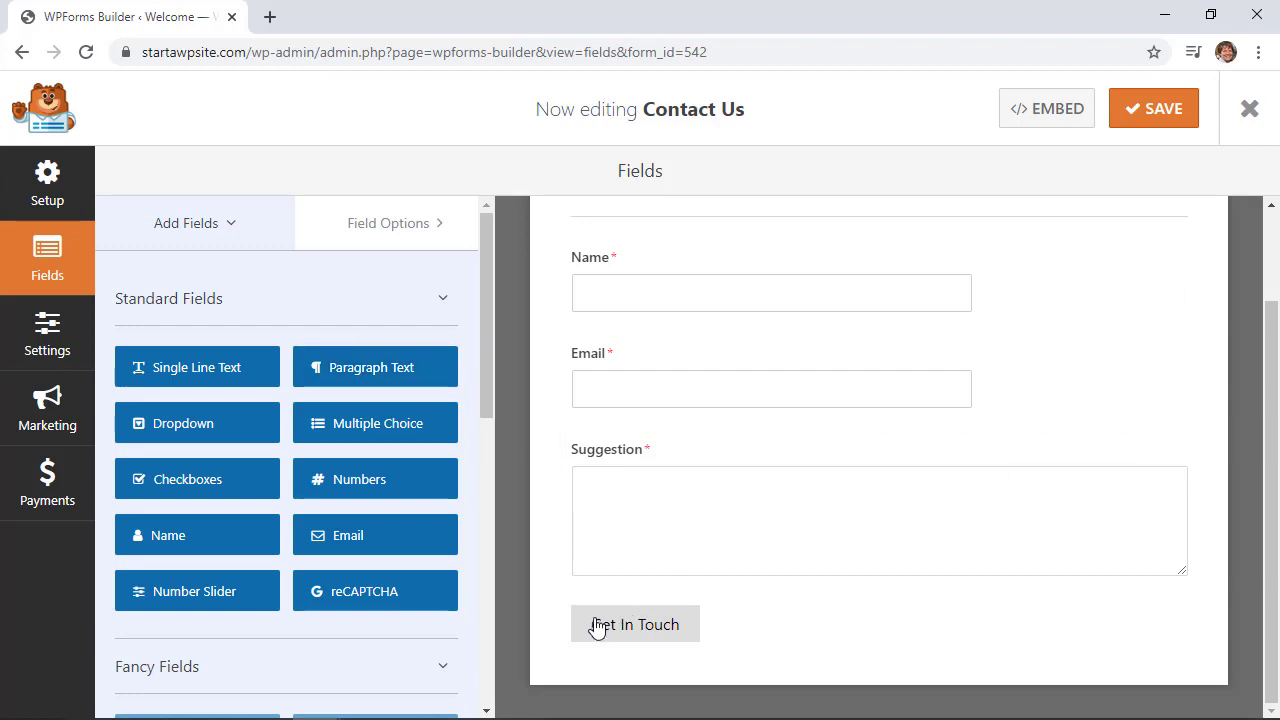
# - Replace {admin_email} in the notification's Send To Email Address with two recipient addresses
pyautogui.click(44, 332)
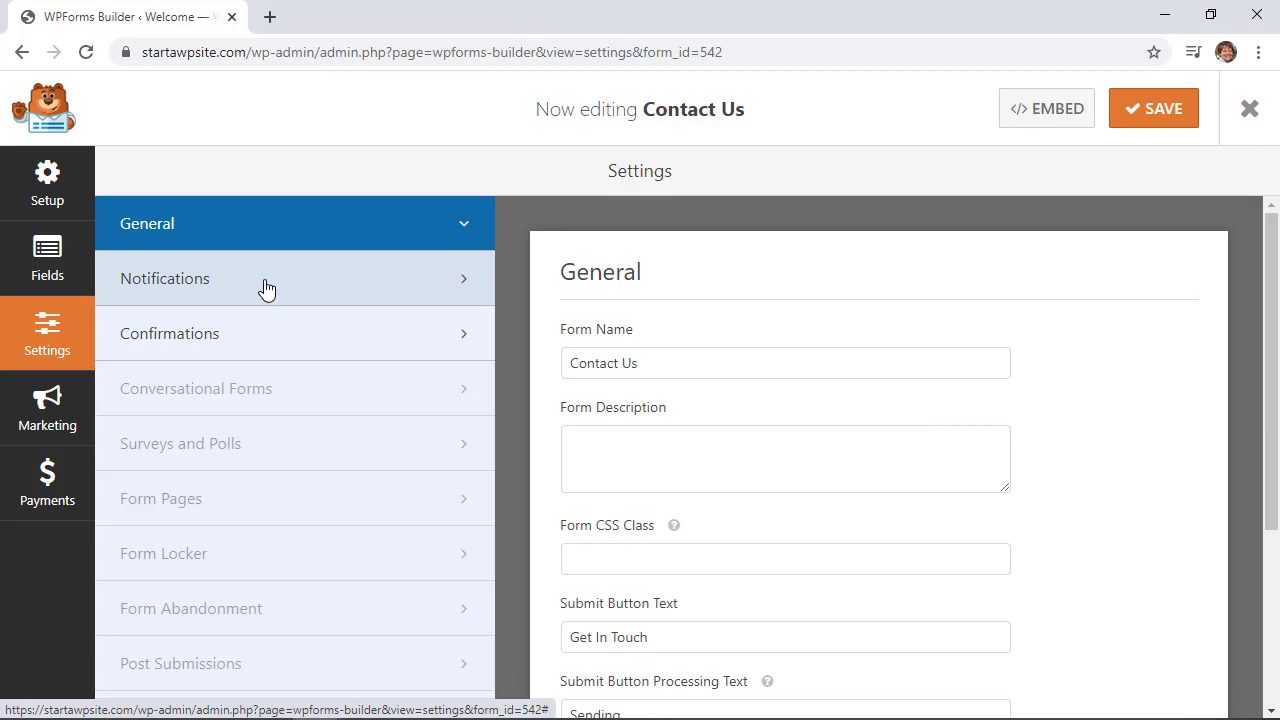
pyautogui.click(233, 290)
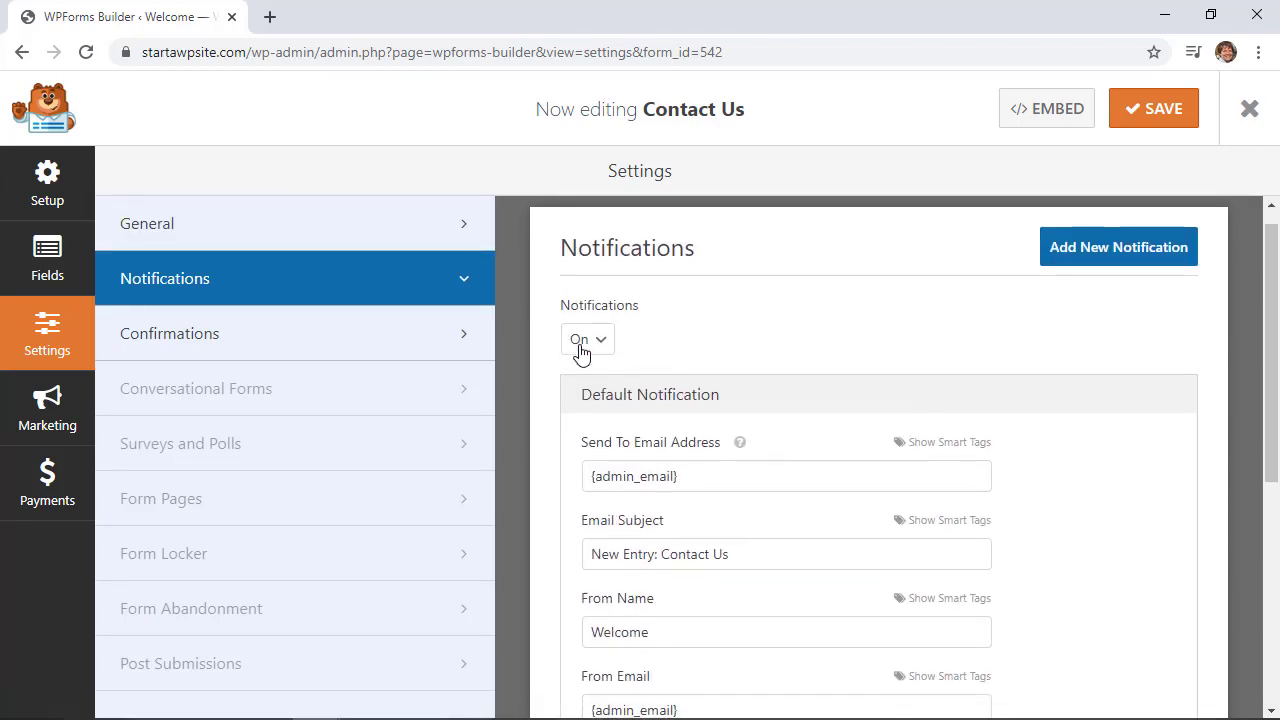
pyautogui.scroll(-2, 547, 388)
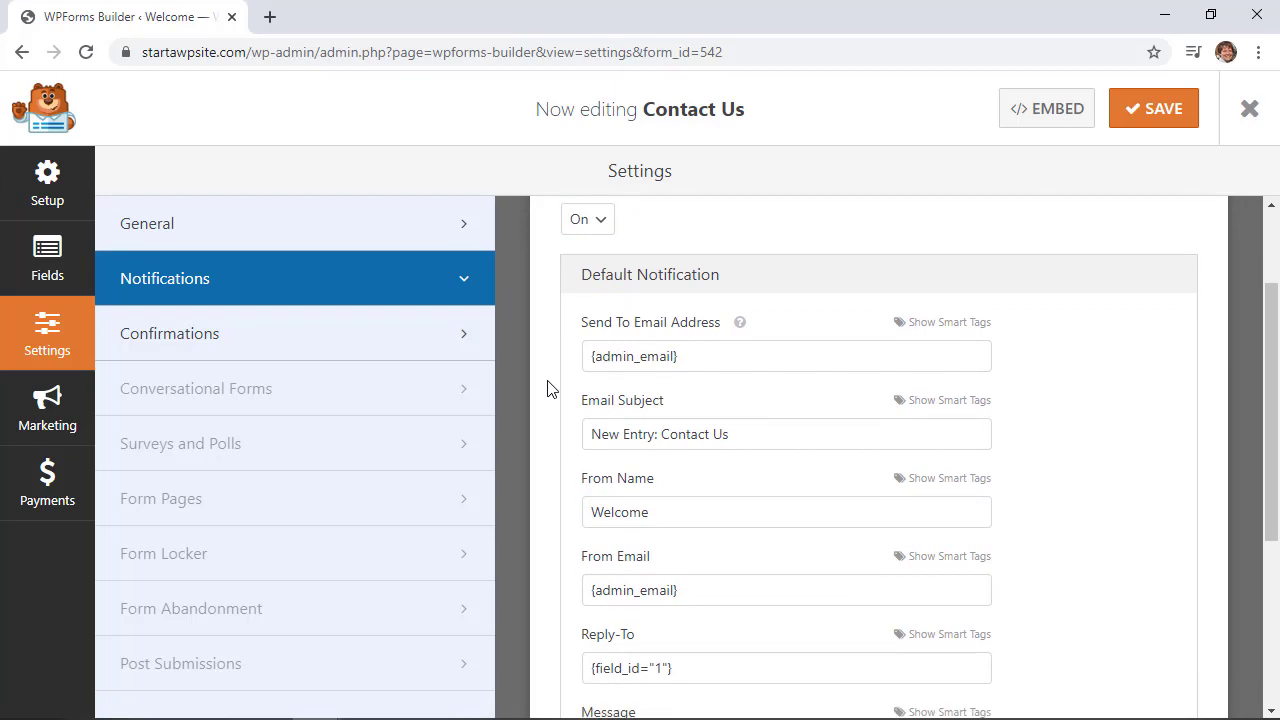
pyautogui.scroll(-1, 547, 388)
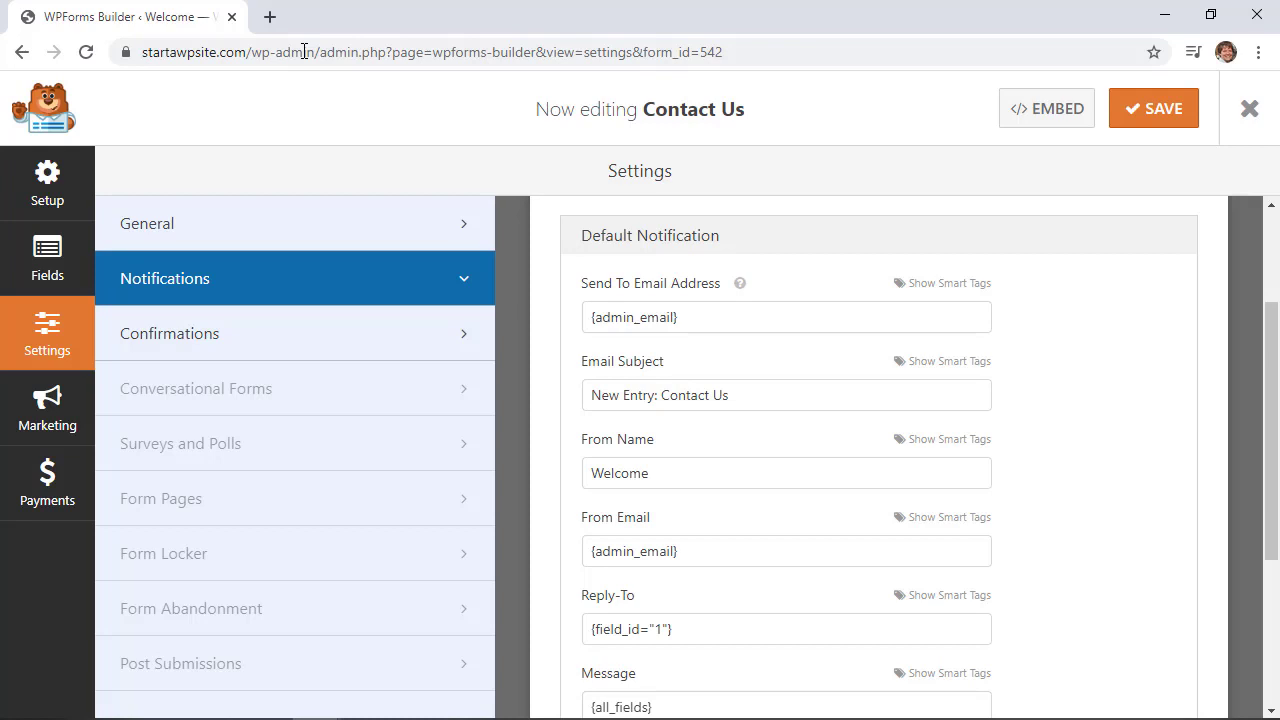
pyautogui.moveTo(690, 319); pyautogui.dragTo(576, 323)
pyautogui.press('BackSpace')
pyautogui.write('wpbeginner@example.com')
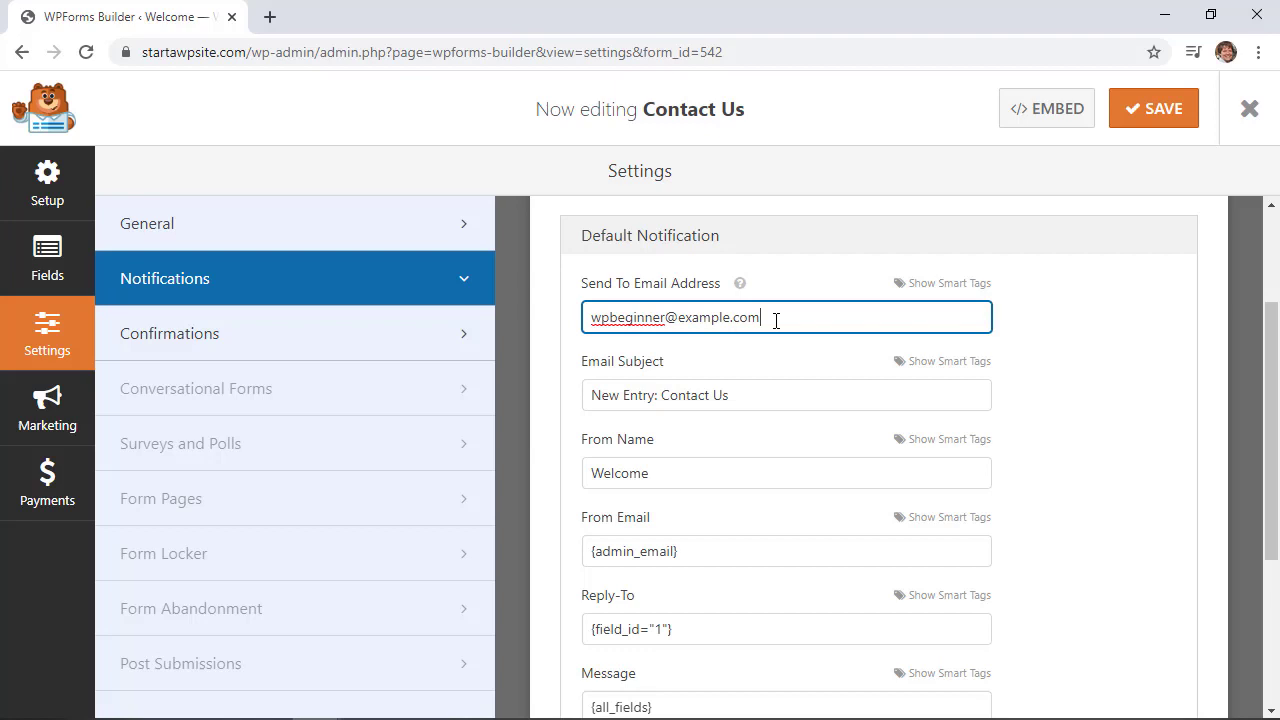
pyautogui.write('wpforms@example.com')
pyautogui.click(946, 290)
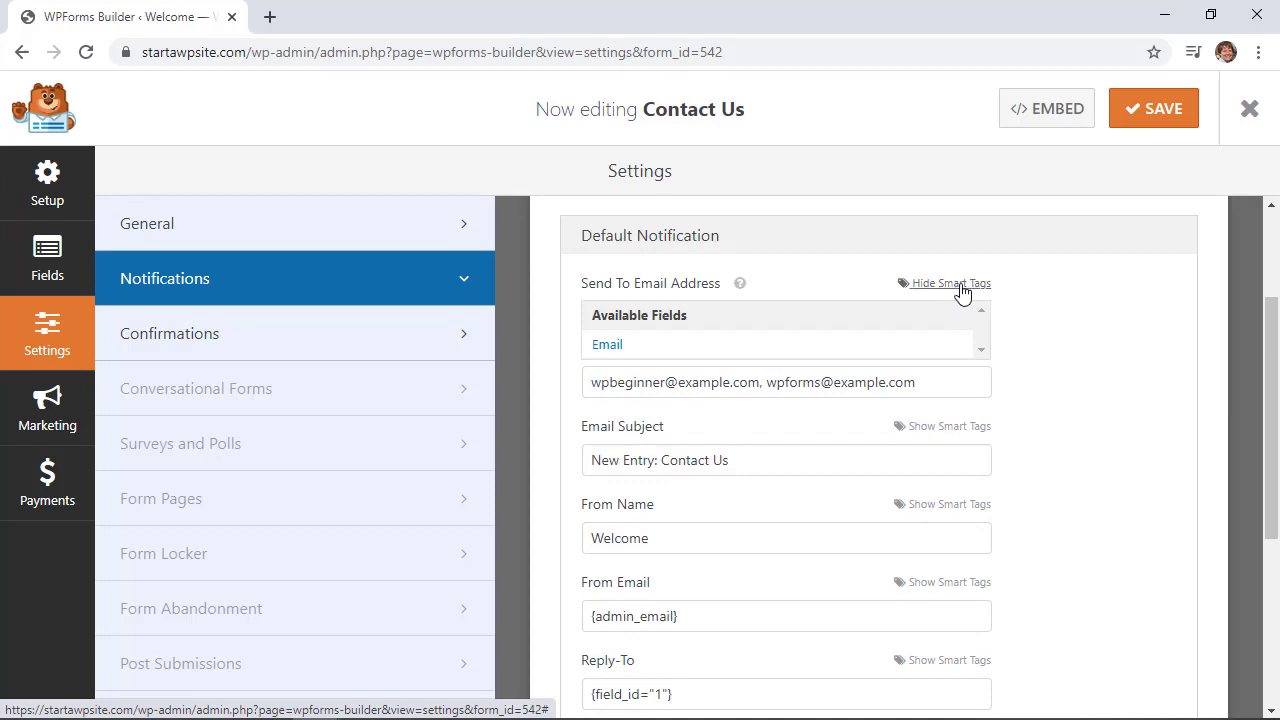
pyautogui.scroll(-2, 1048, 352)
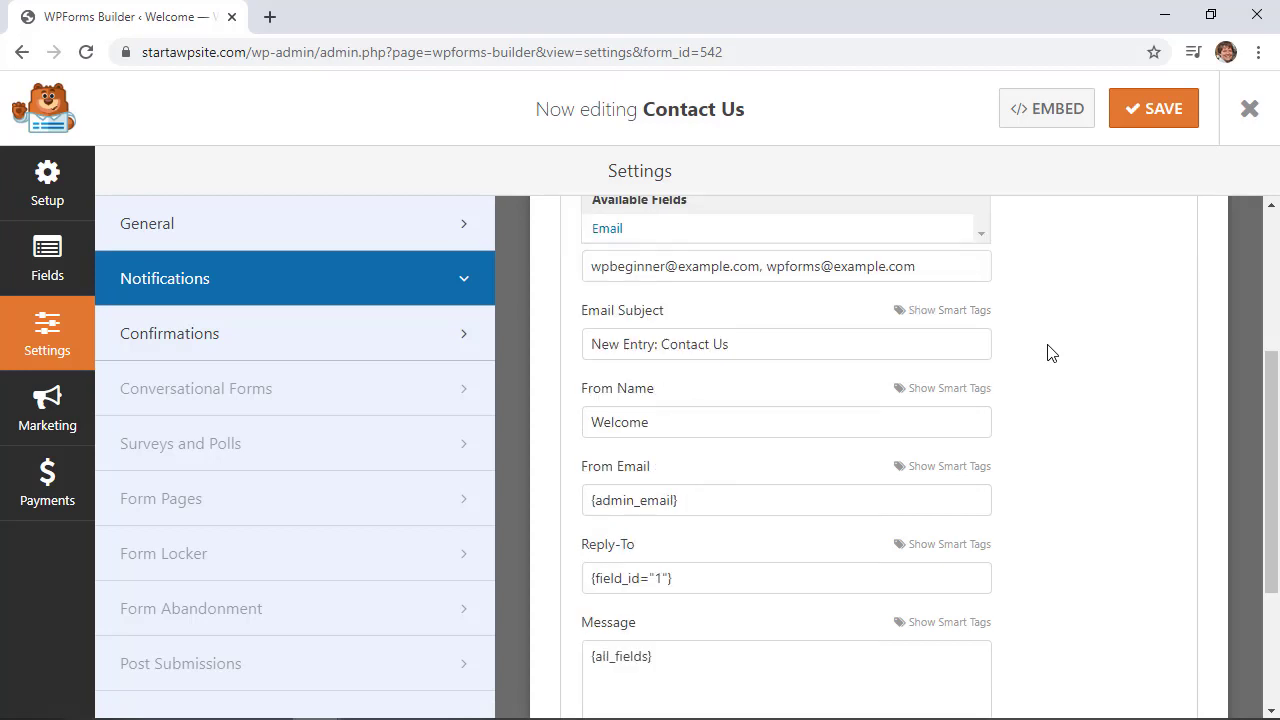
# - Change the email subject to 'Contact Us:' followed by the Name field smart tag
pyautogui.click(763, 304)
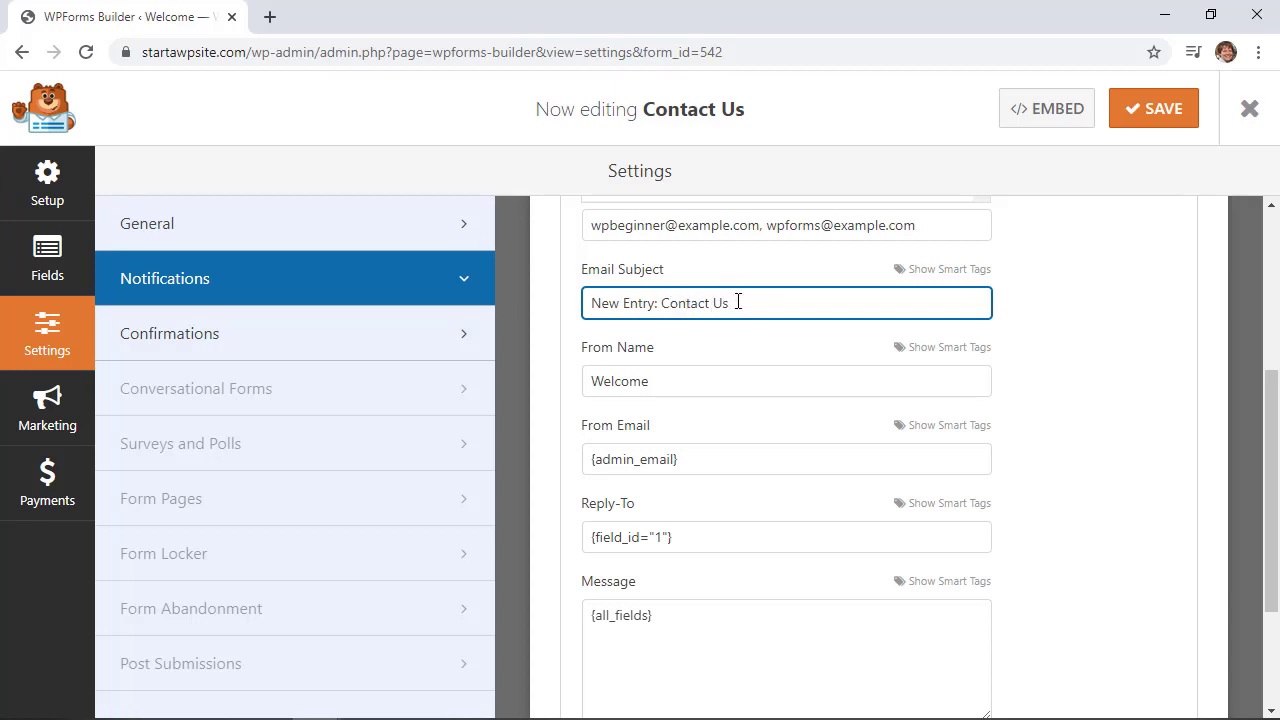
pyautogui.click(666, 304)
pyautogui.press('BackSpace')
pyautogui.press('BackSpace')
pyautogui.press('BackSpace')
pyautogui.press('BackSpace')
pyautogui.press('BackSpace')
pyautogui.press('BackSpace')
pyautogui.press('BackSpace')
pyautogui.press('BackSpace')
pyautogui.press('BackSpace')
pyautogui.press('BackSpace')
pyautogui.press('BackSpace')
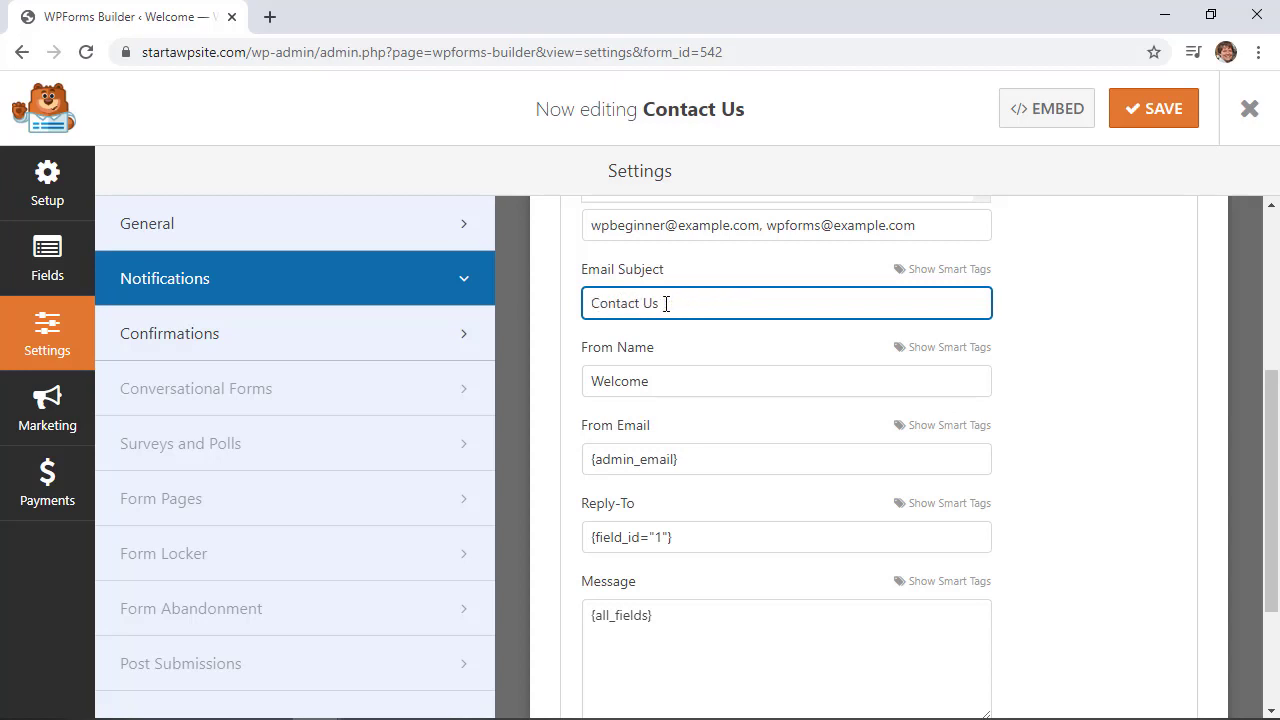
pyautogui.write(':')
pyautogui.click(926, 269)
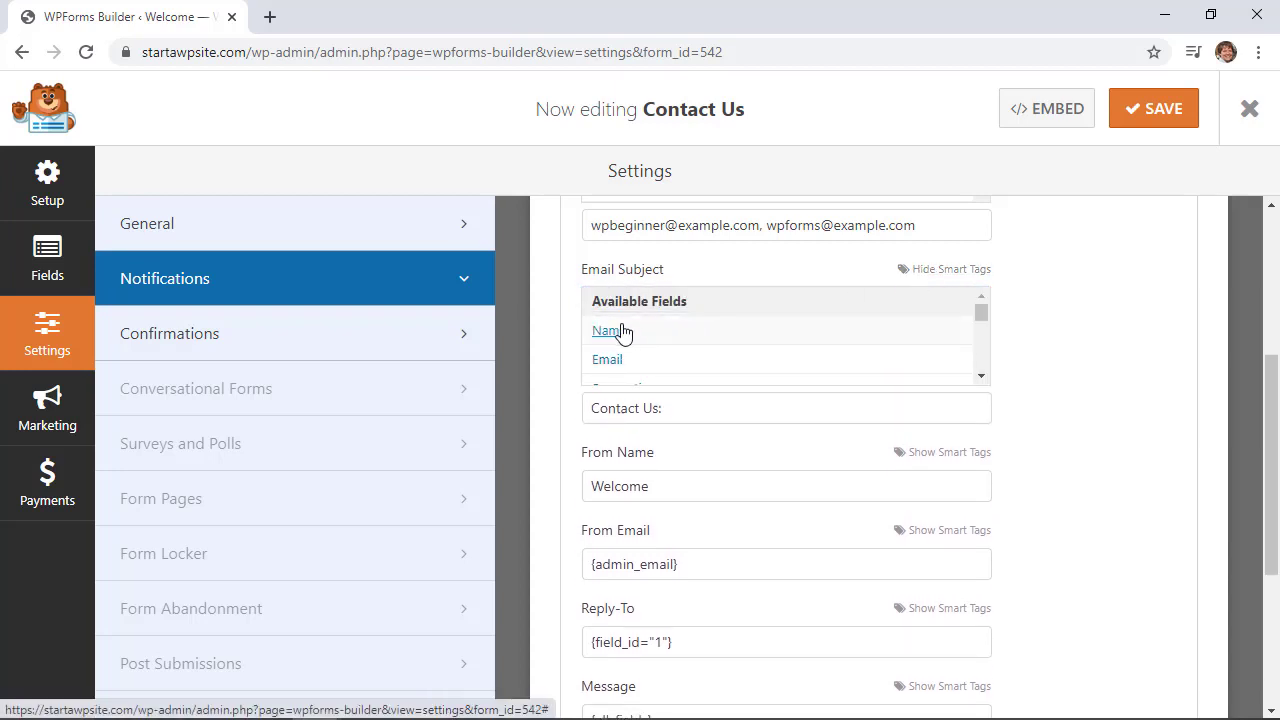
pyautogui.click(620, 333)
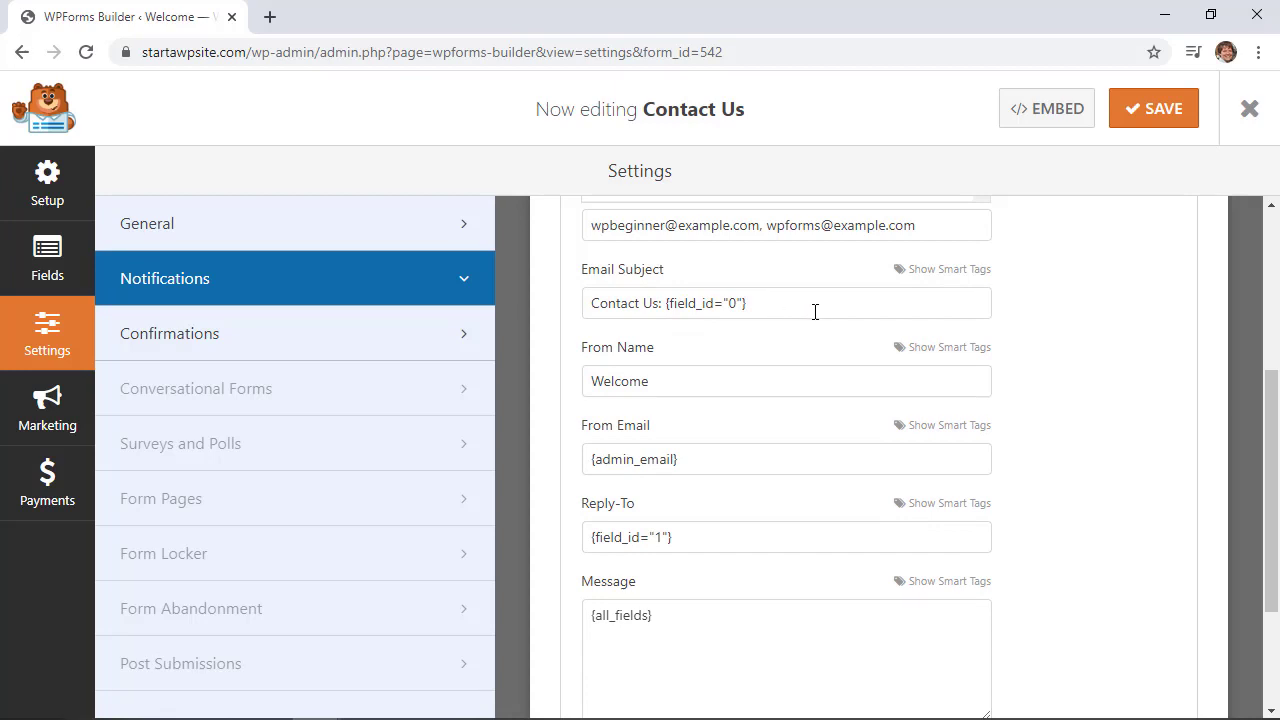
# - Set From Name to the Name field smart tag and save the notification settings
pyautogui.click(903, 347)
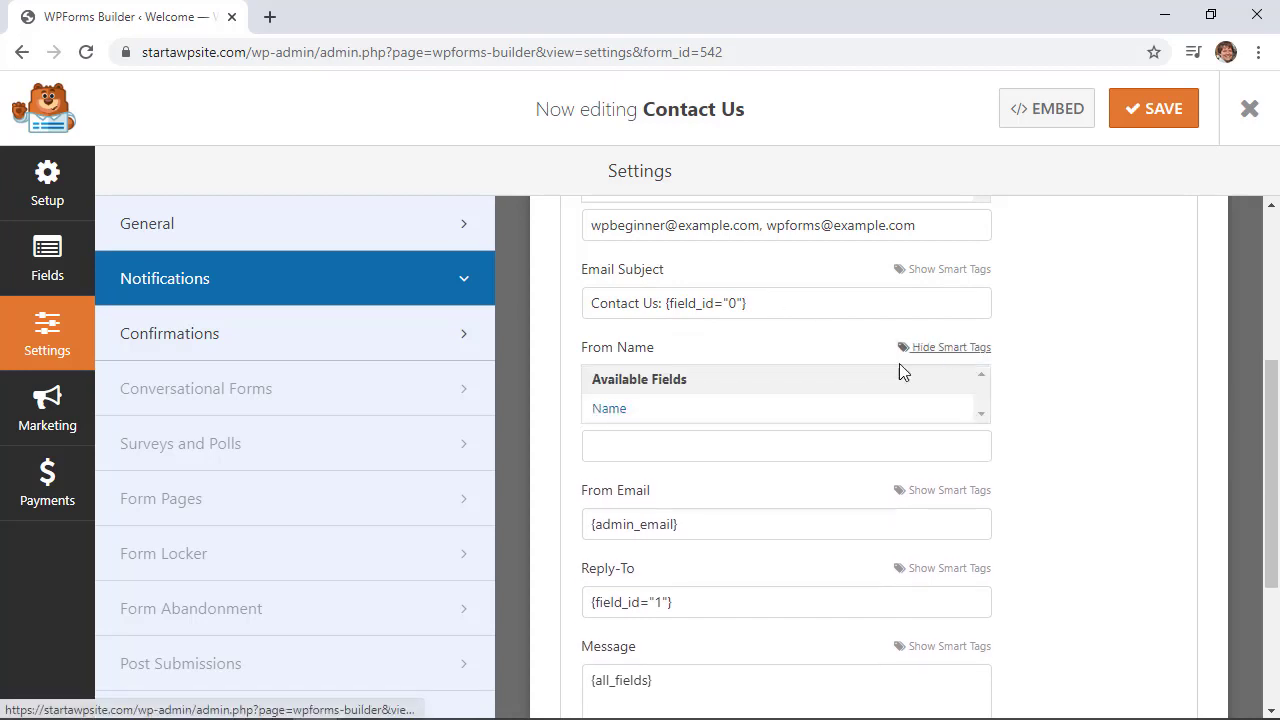
pyautogui.click(608, 409)
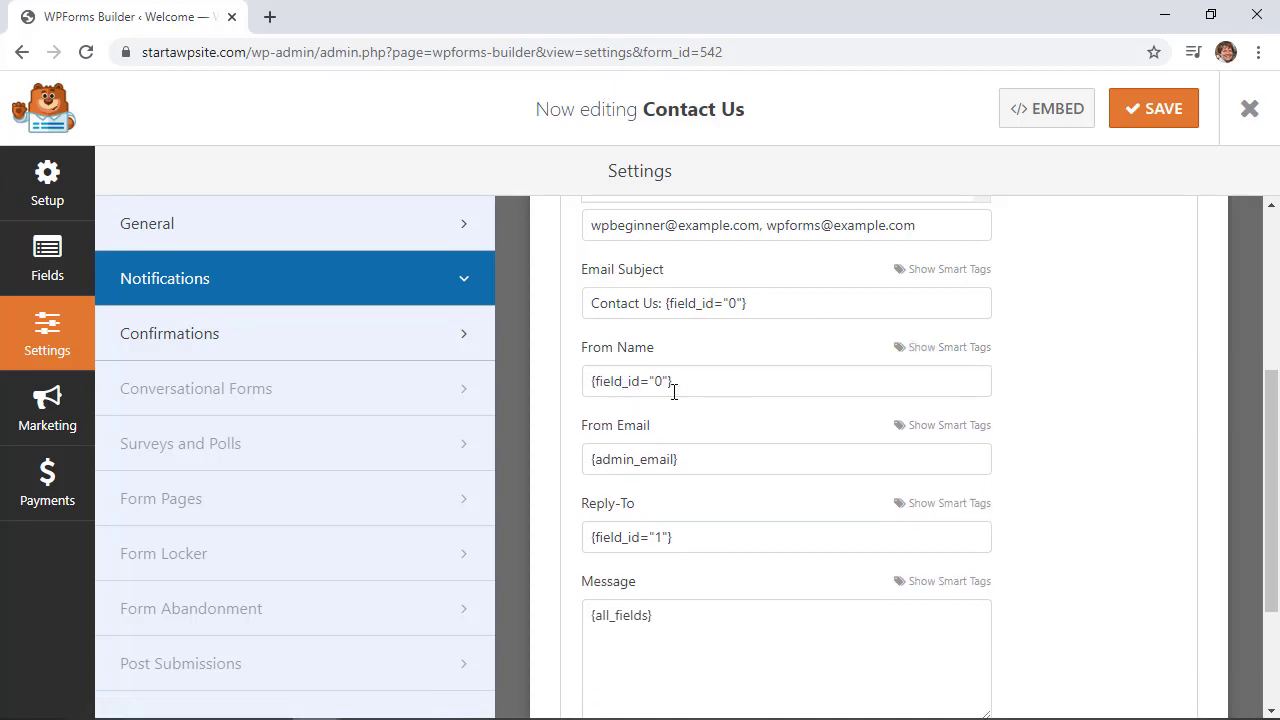
pyautogui.scroll(-1, 690, 400)
pyautogui.click(705, 417)
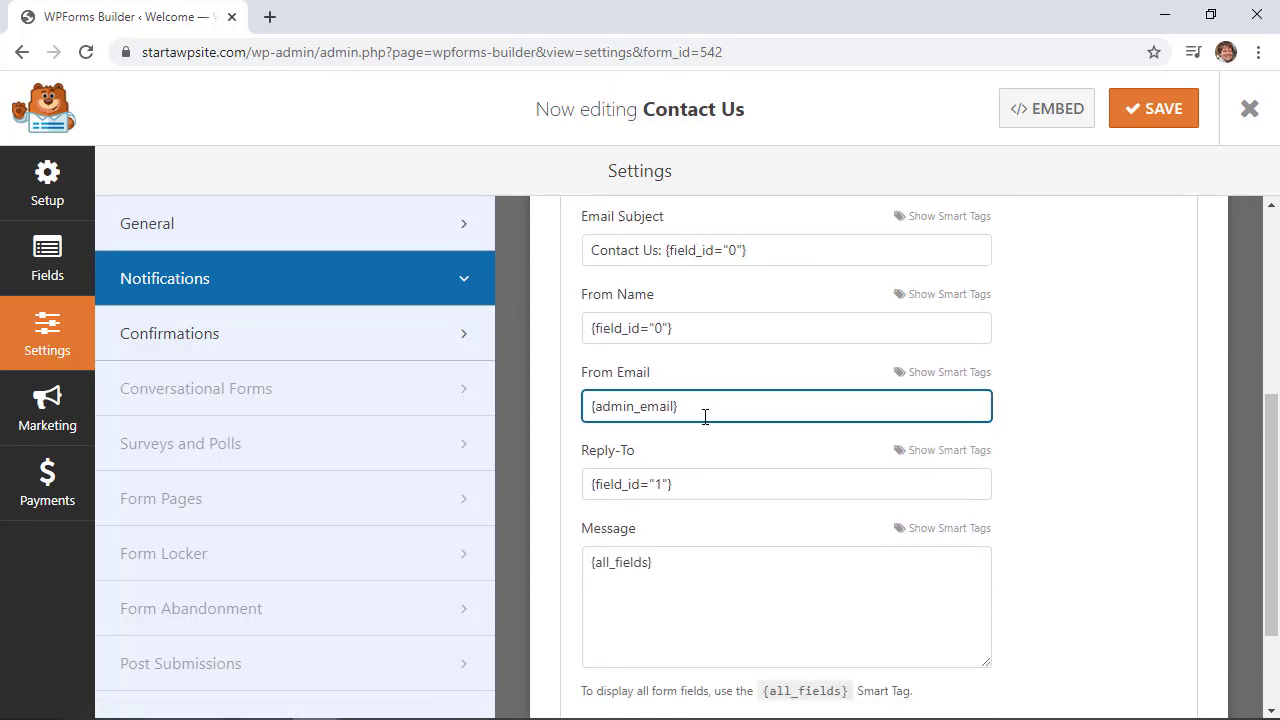
pyautogui.scroll(-3, 712, 390)
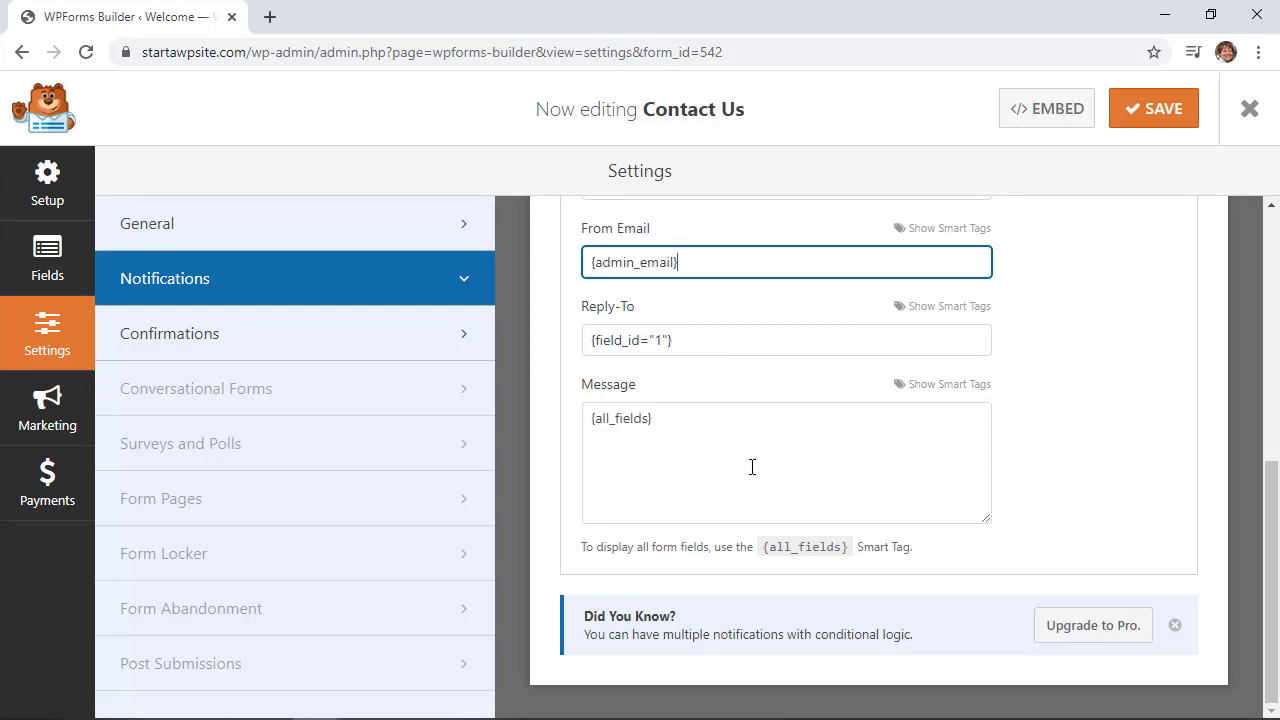
pyautogui.scroll(10, 752, 467)
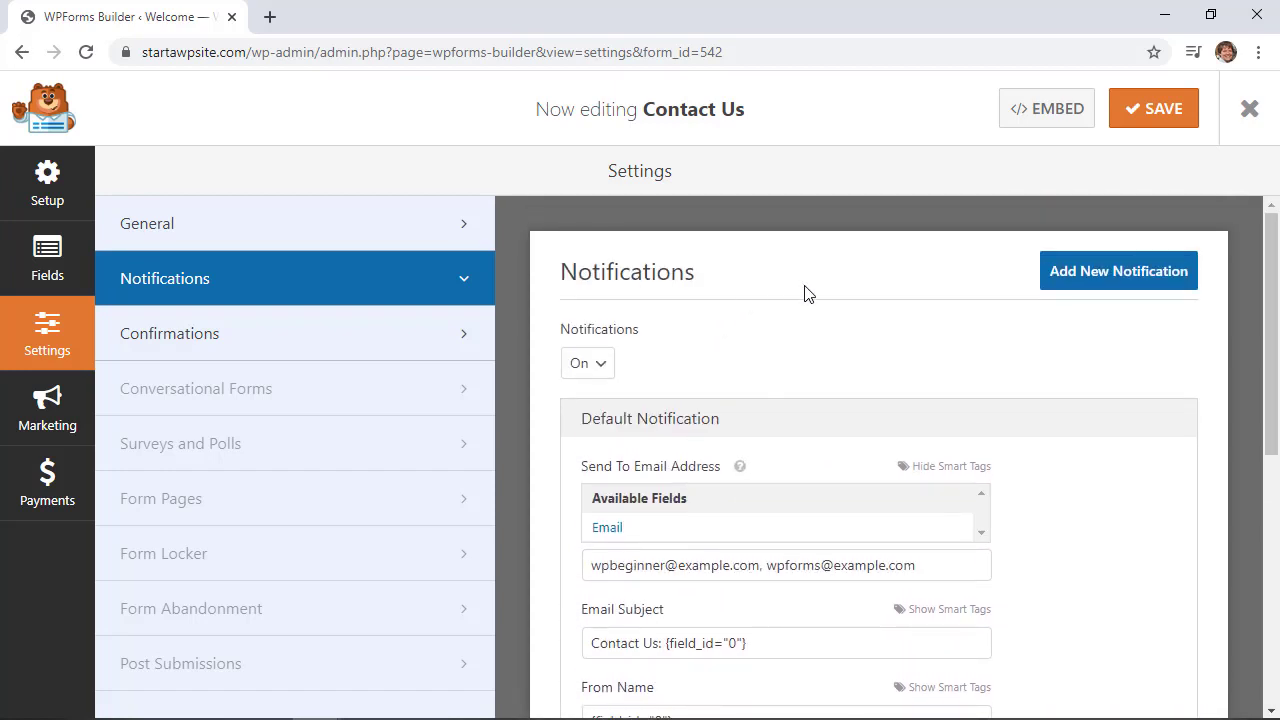
pyautogui.click(1150, 114)
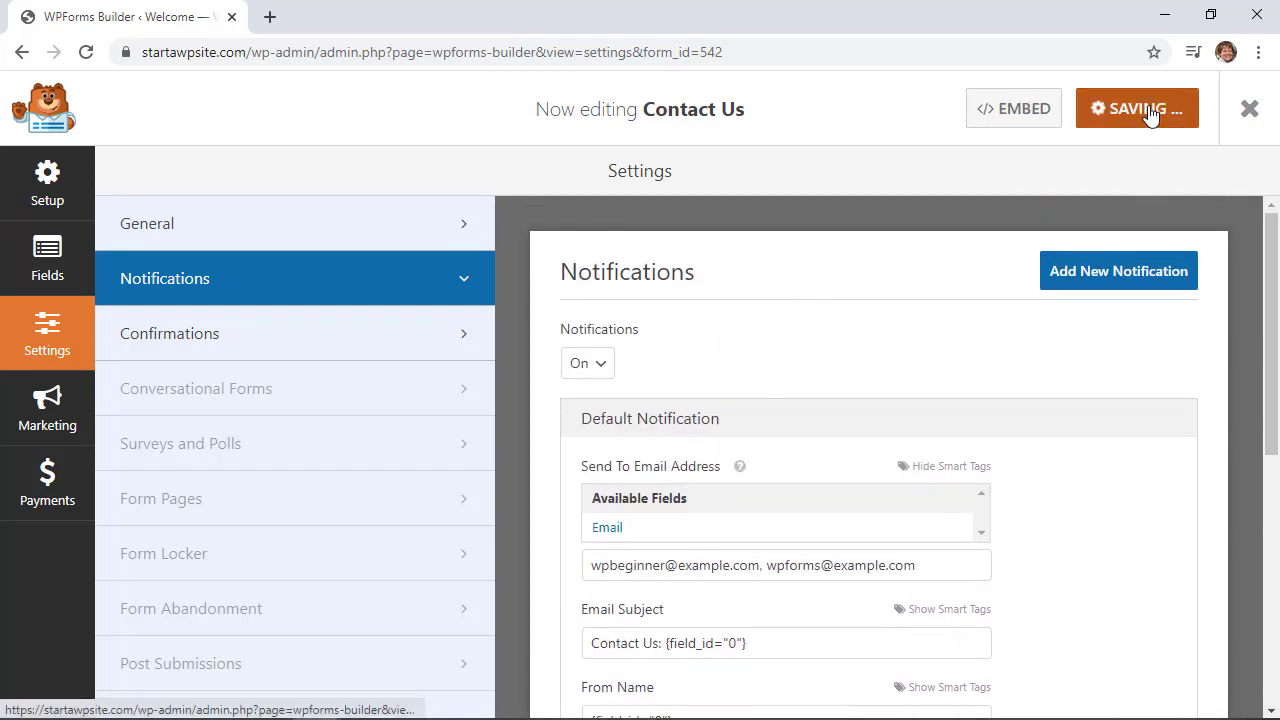
# - Open the form's Confirmations settings and review the thank-you message
pyautogui.click(260, 349)
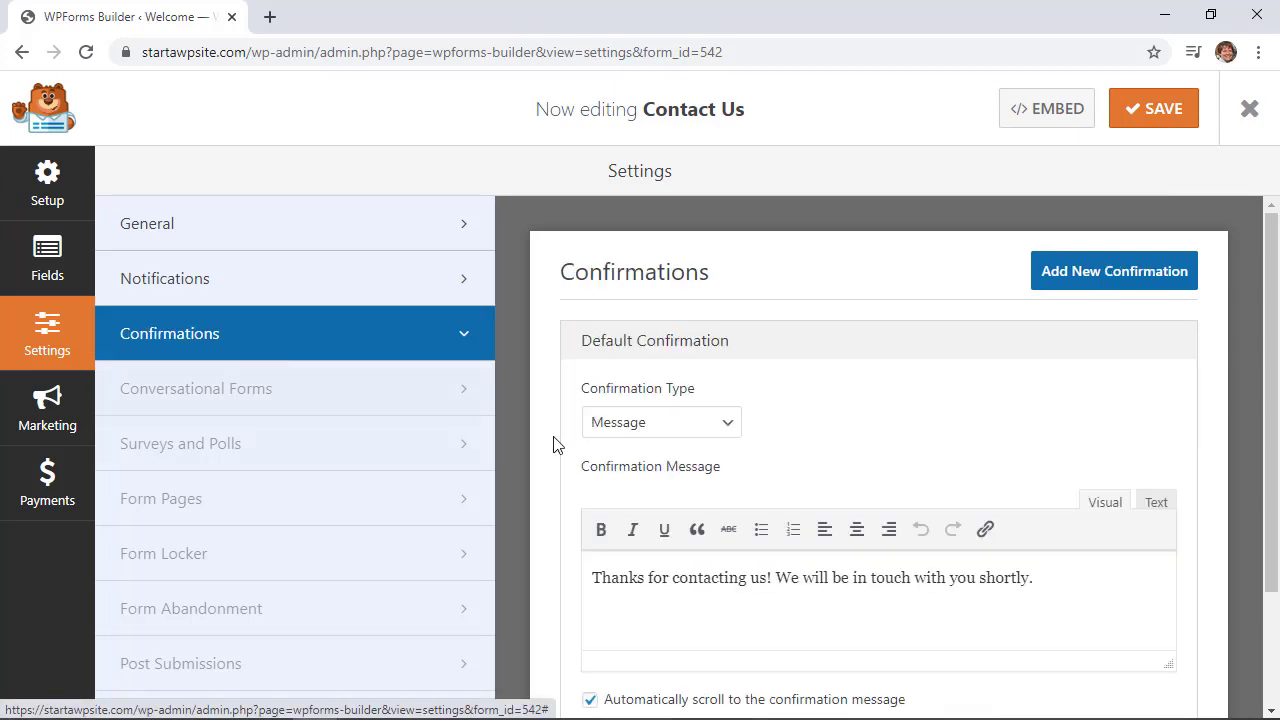
pyautogui.scroll(-1, 554, 486)
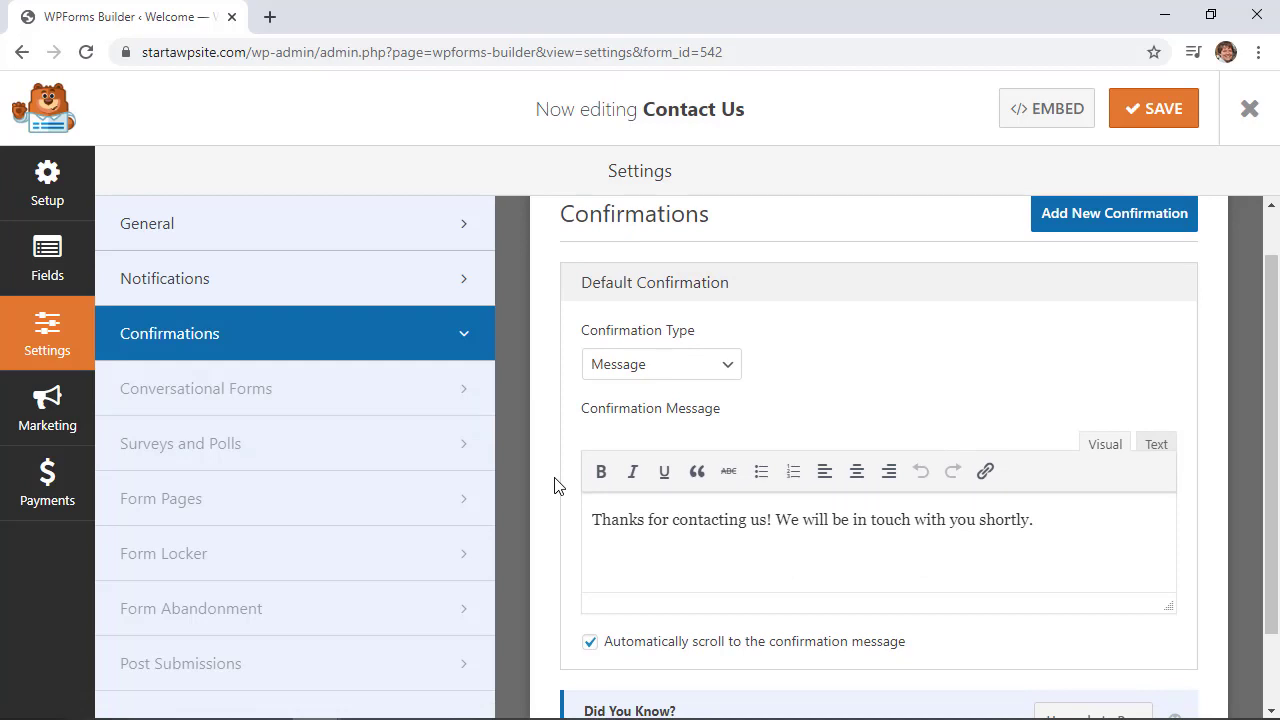
pyautogui.scroll(-1, 557, 486)
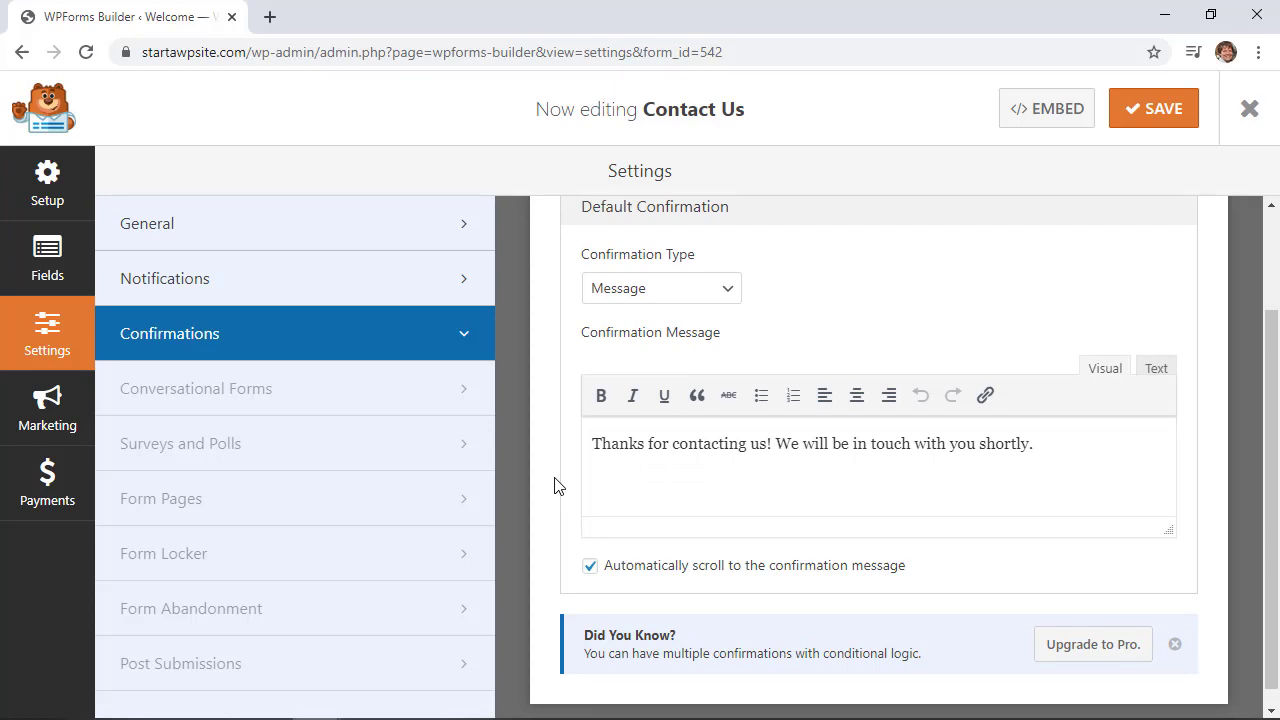
pyautogui.scroll(-1, 558, 486)
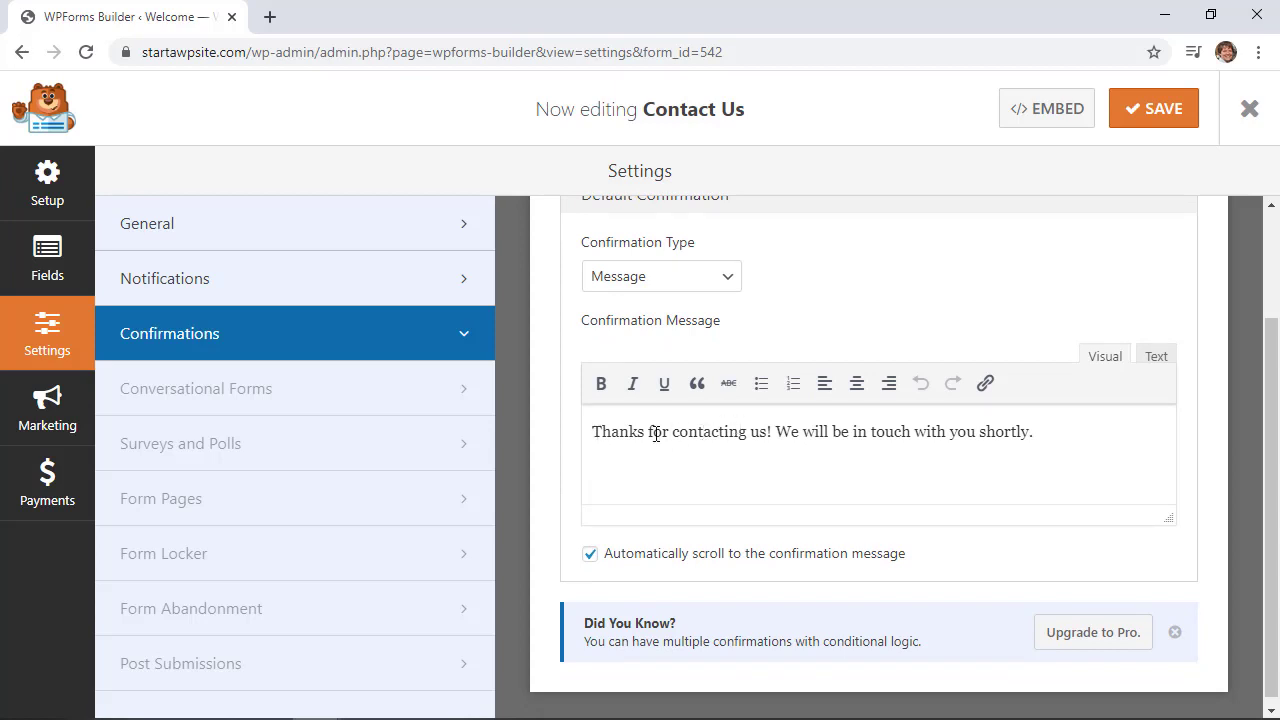
pyautogui.click(1041, 433)
# - Switch the confirmation type to Show Page with the About page selected
pyautogui.scroll(1, 1040, 433)
pyautogui.click(637, 290)
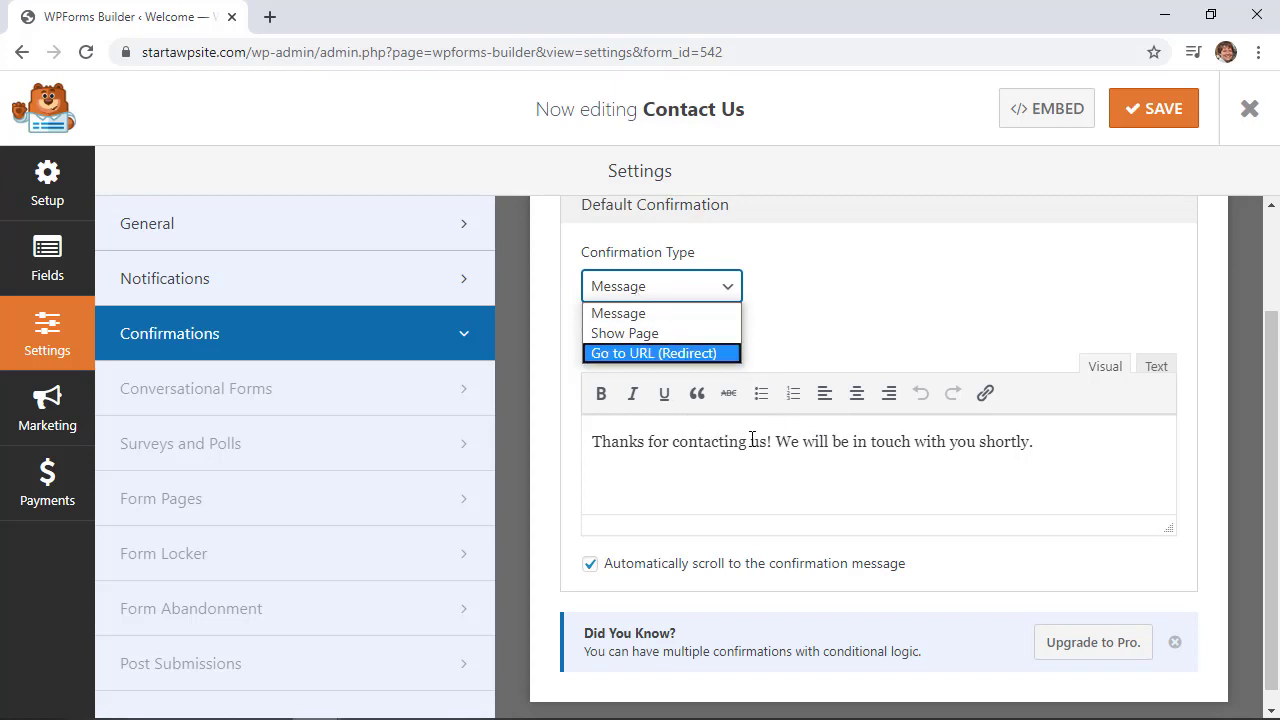
pyautogui.click(640, 333)
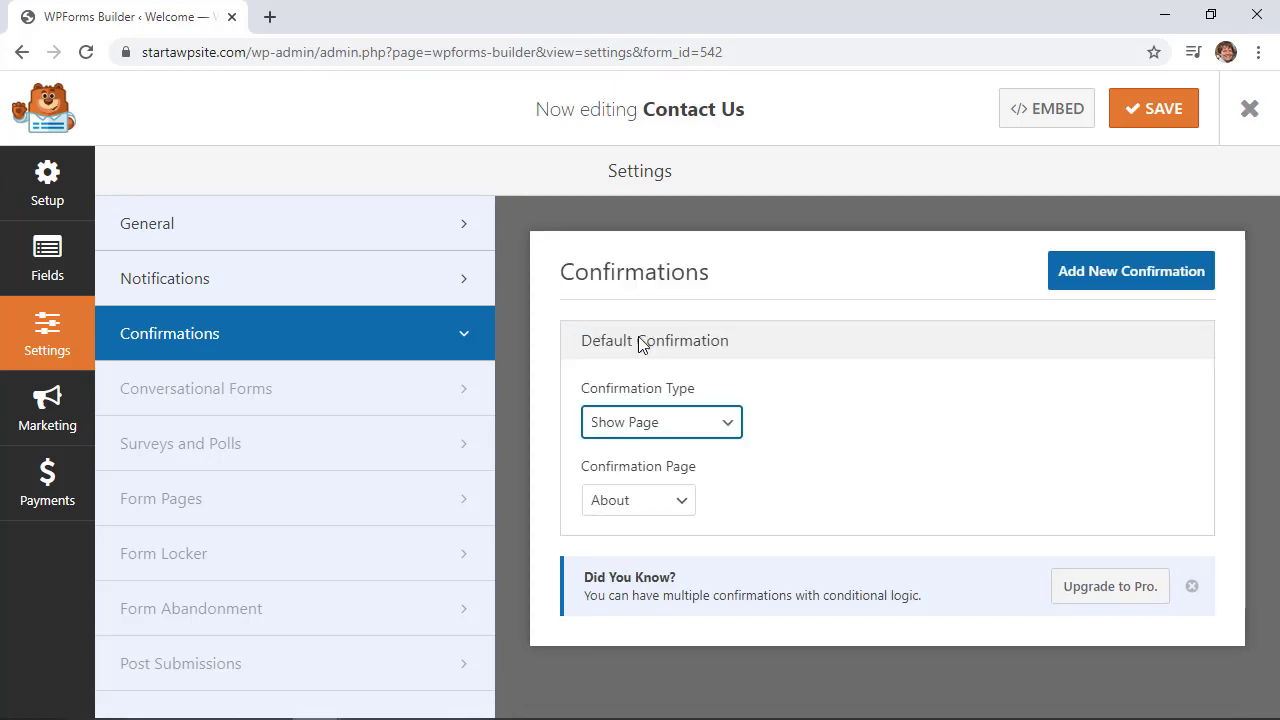
pyautogui.click(629, 505)
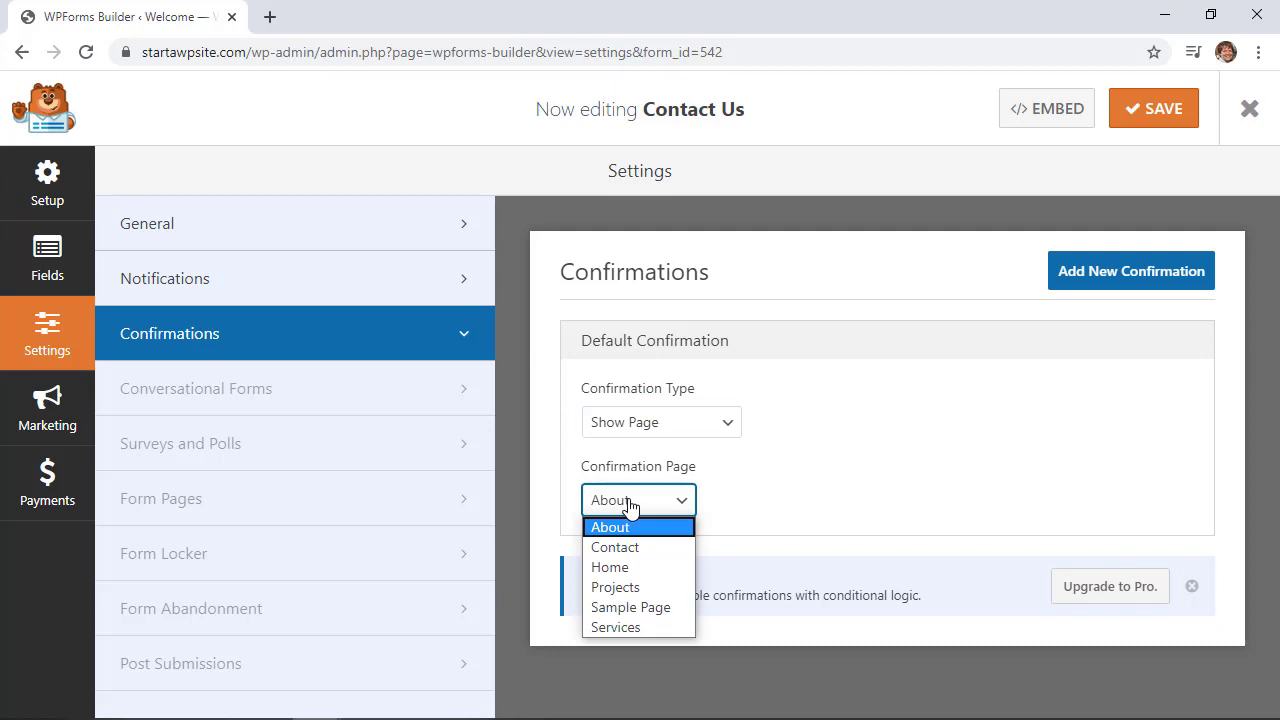
pyautogui.click(652, 503)
# - Try Go to URL, then set the confirmation type back to Message
pyautogui.click(650, 427)
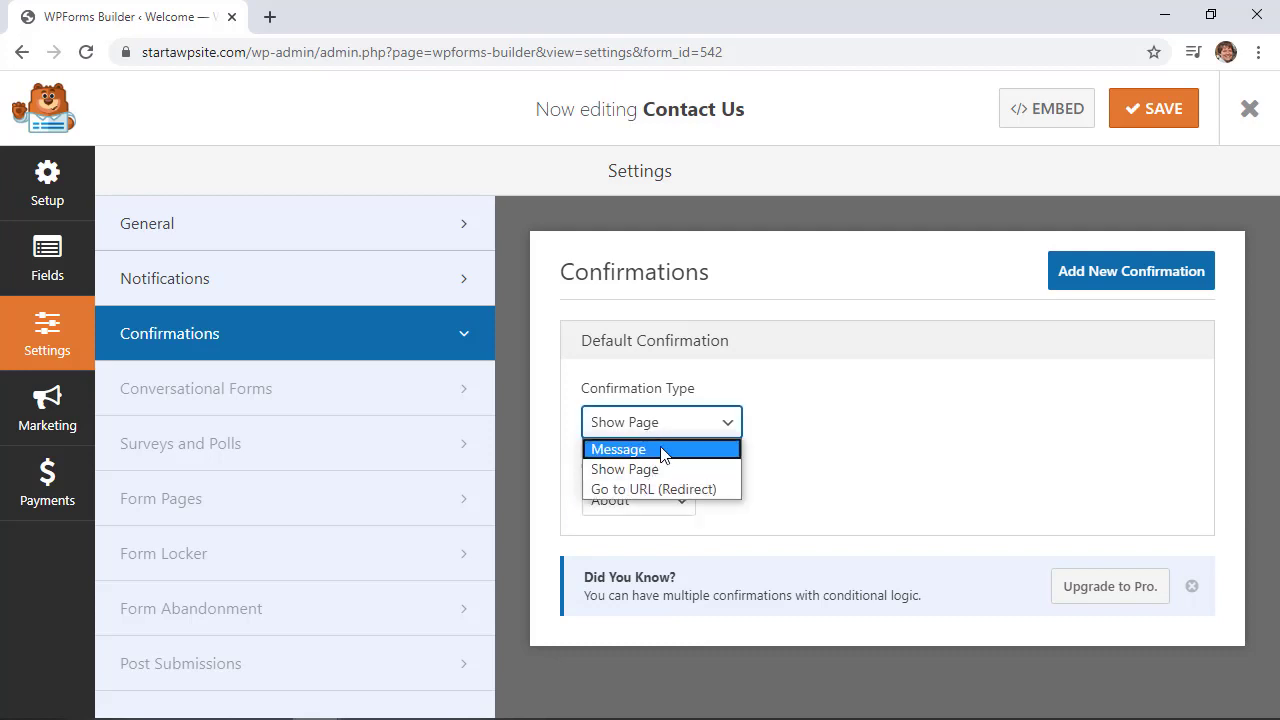
pyautogui.click(662, 489)
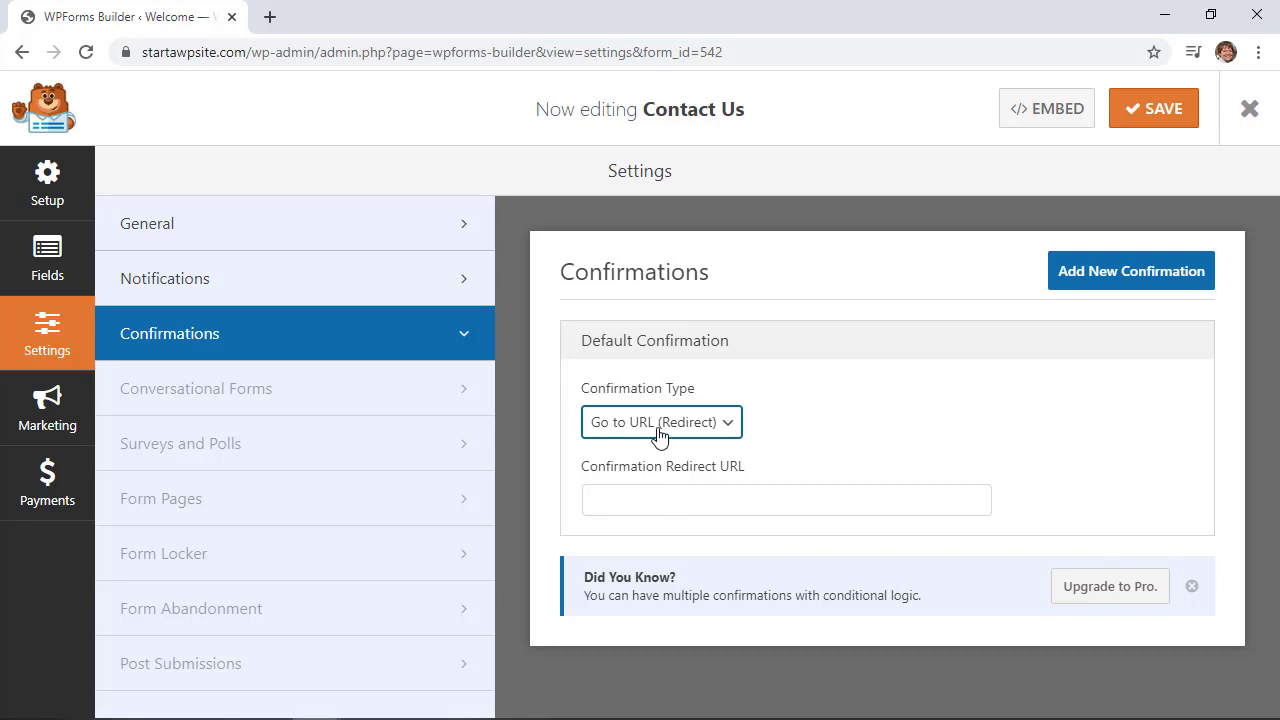
pyautogui.click(659, 432)
pyautogui.click(649, 449)
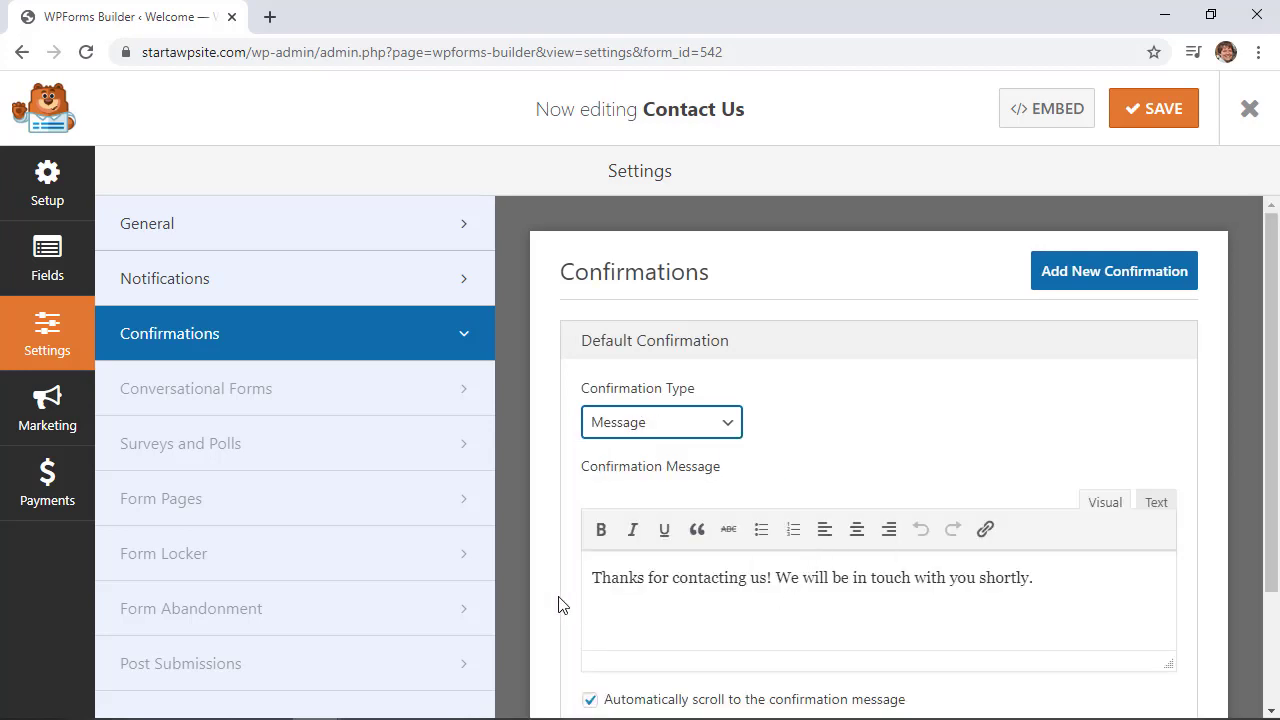
pyautogui.scroll(-1, 699, 582)
pyautogui.scroll(-1, 846, 531)
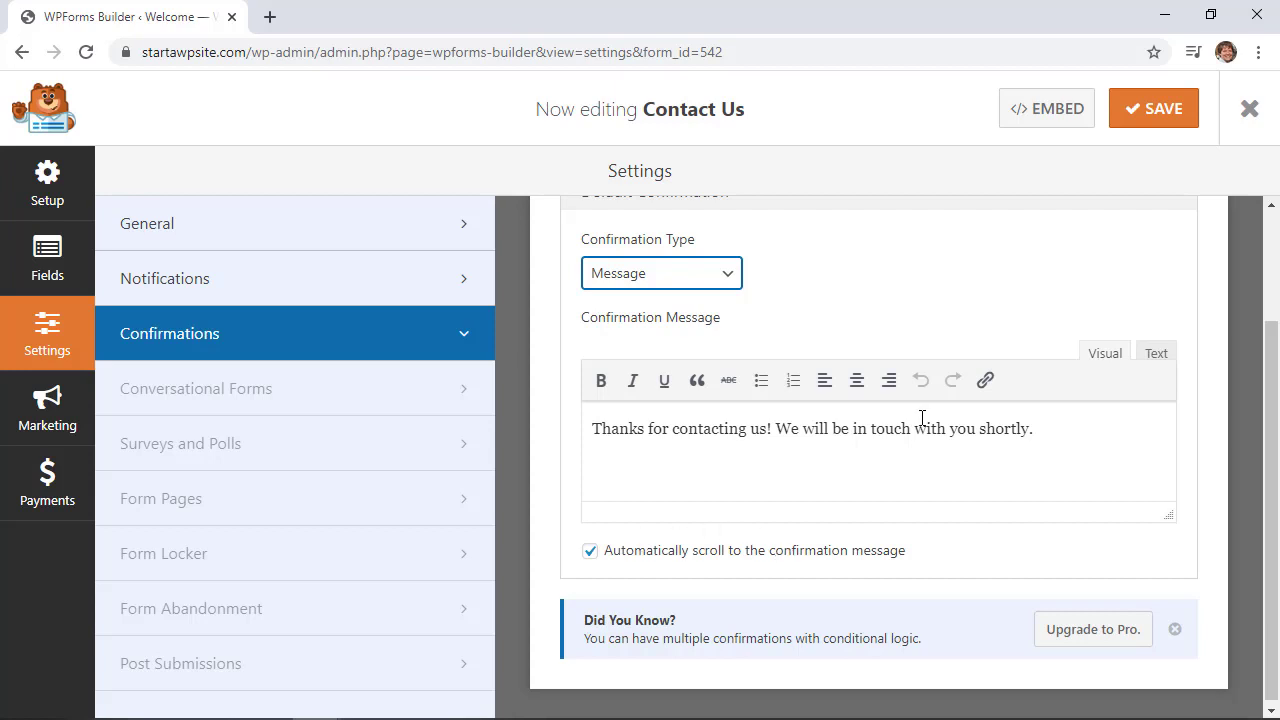
pyautogui.scroll(1, 885, 449)
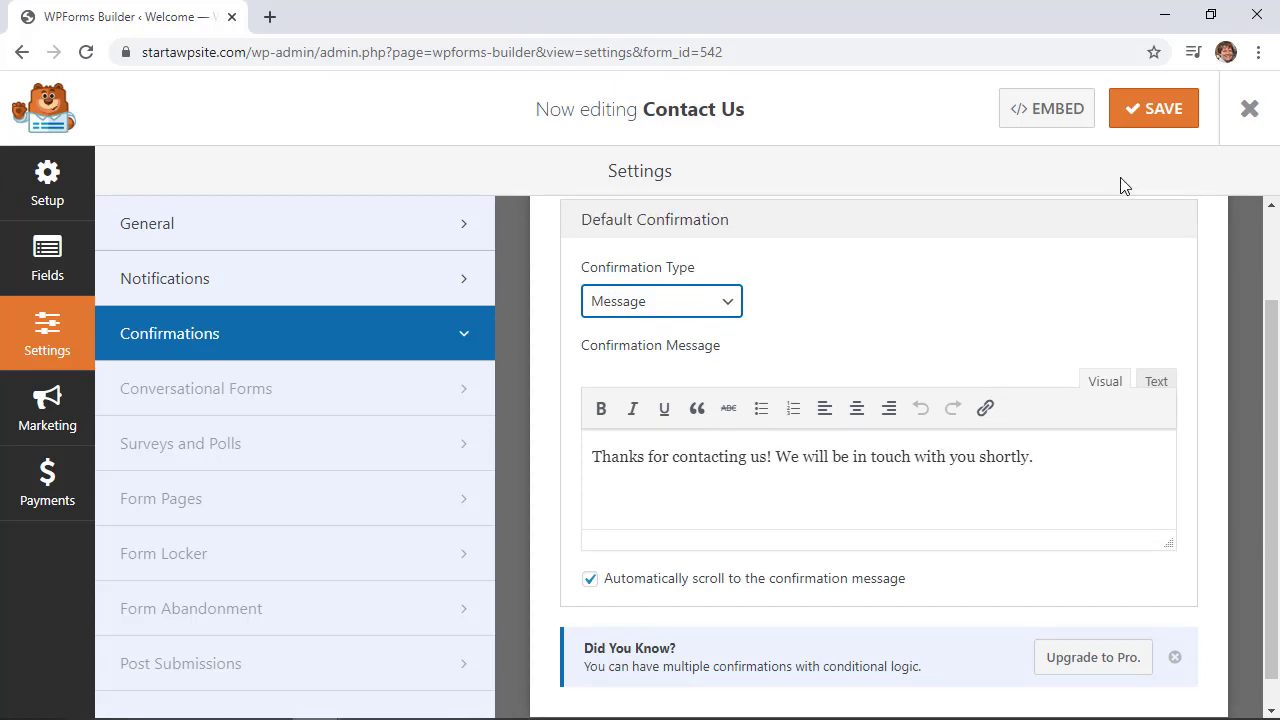
# - Save the Contact Us form, then view its Marketing and Payments sections
pyautogui.click(1158, 118)
pyautogui.click(50, 425)
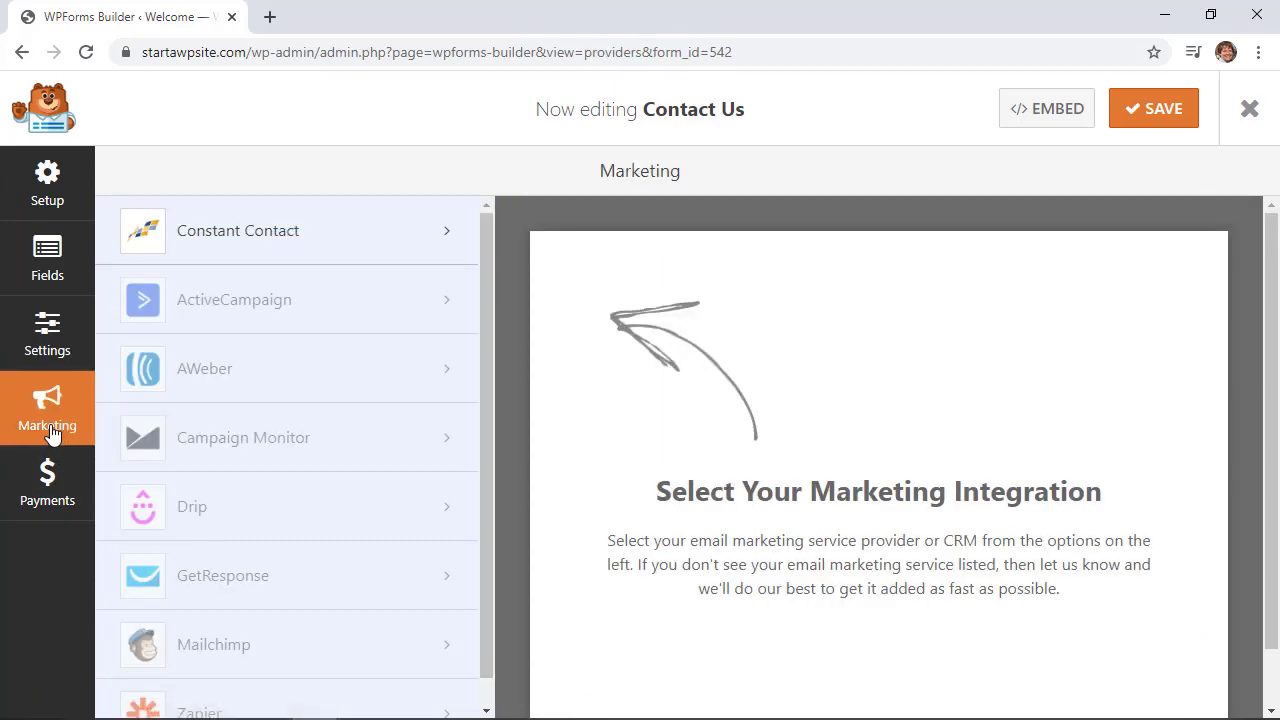
pyautogui.click(52, 498)
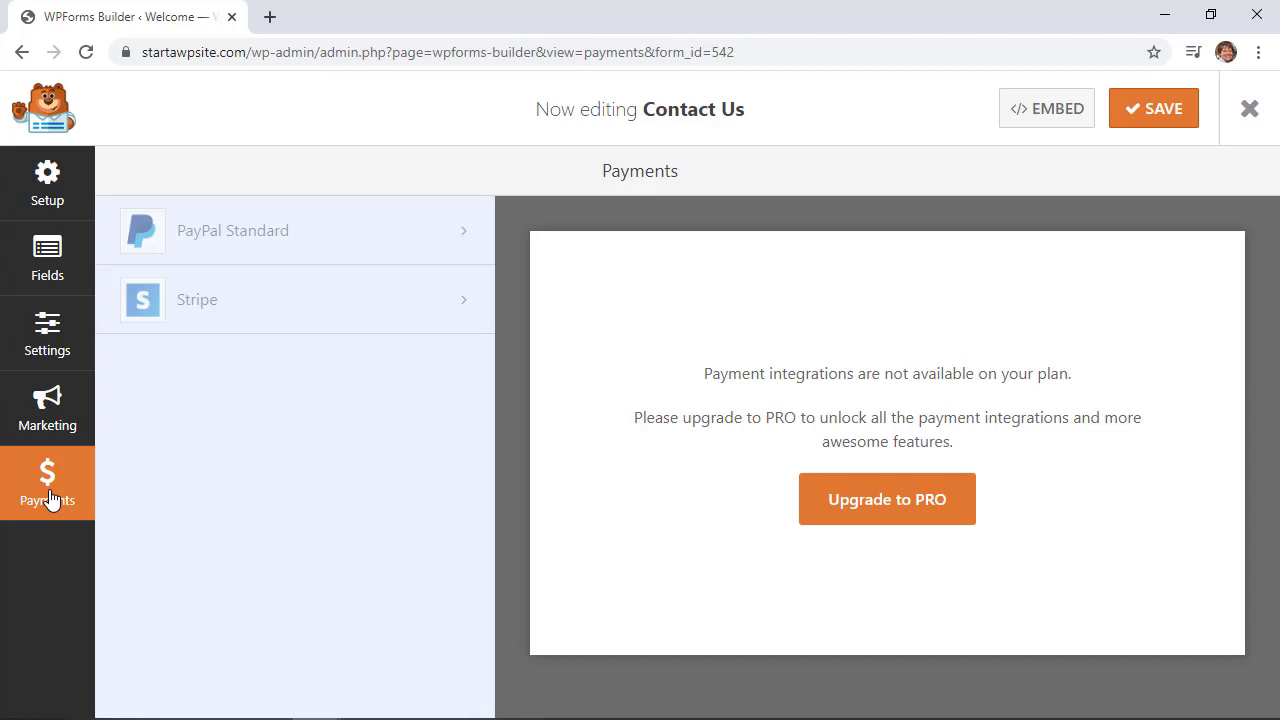
pyautogui.click(269, 17)
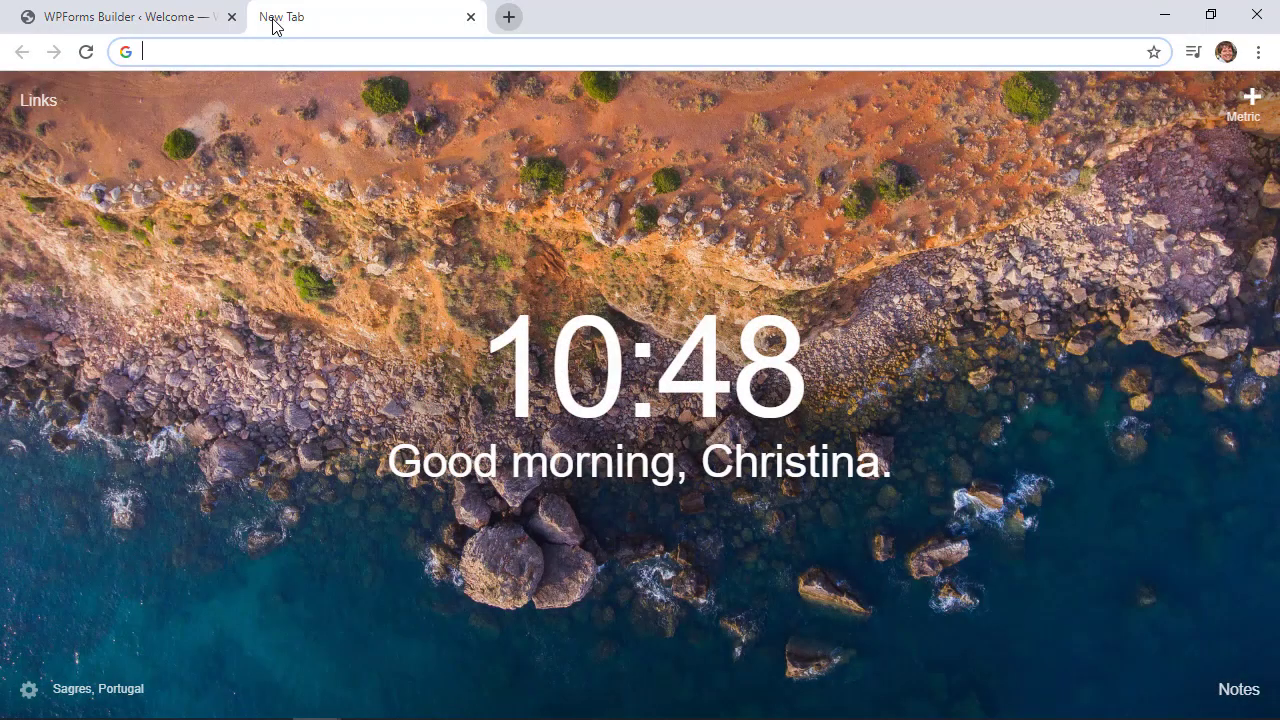
pyautogui.write('wpforms.com')
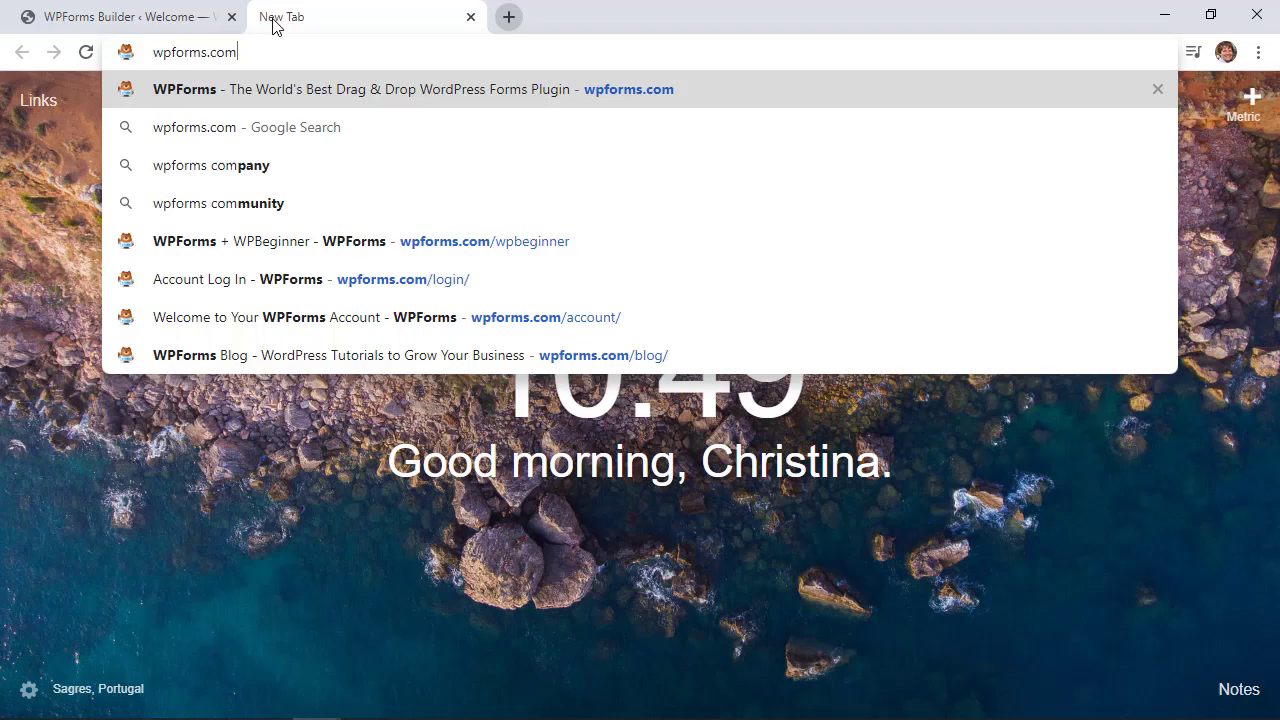
pyautogui.write('/w')
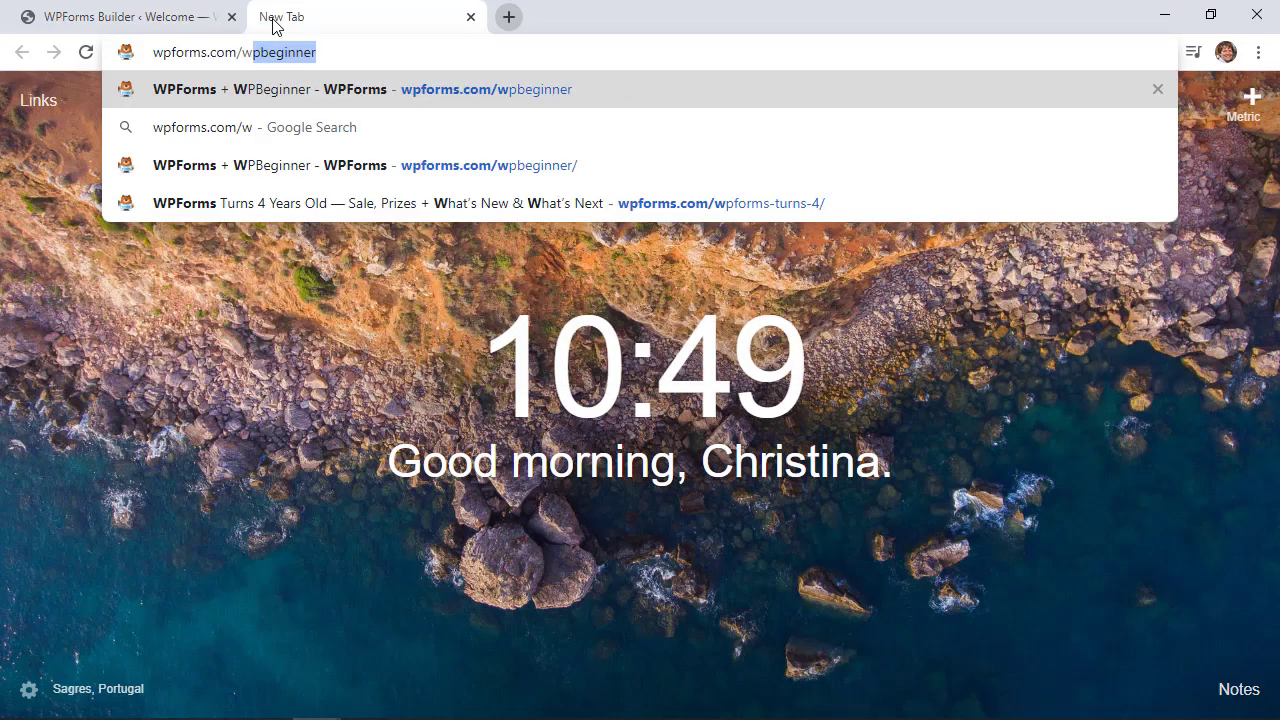
pyautogui.press('Return')
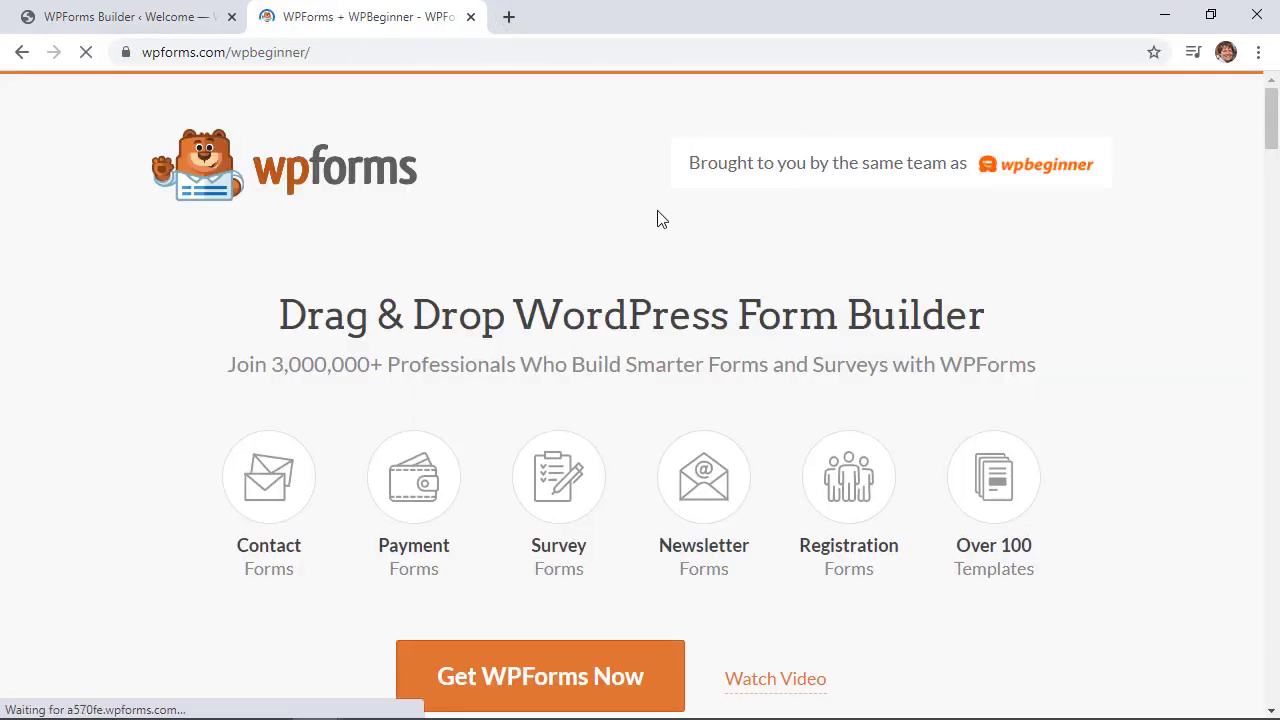
pyautogui.hotkey('ctrl', 'w')
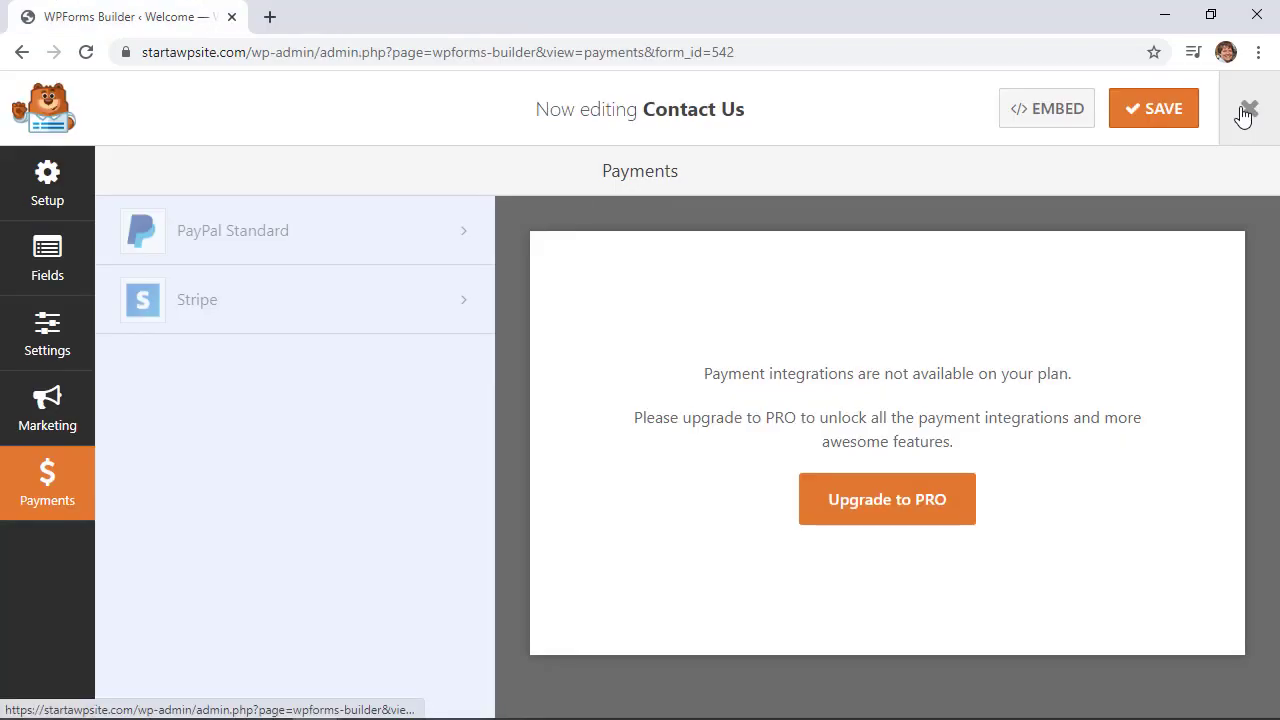
# - Exit the form builder and open the Contact page from All Pages for editing
pyautogui.click(1245, 112)
pyautogui.moveTo(345, 437)
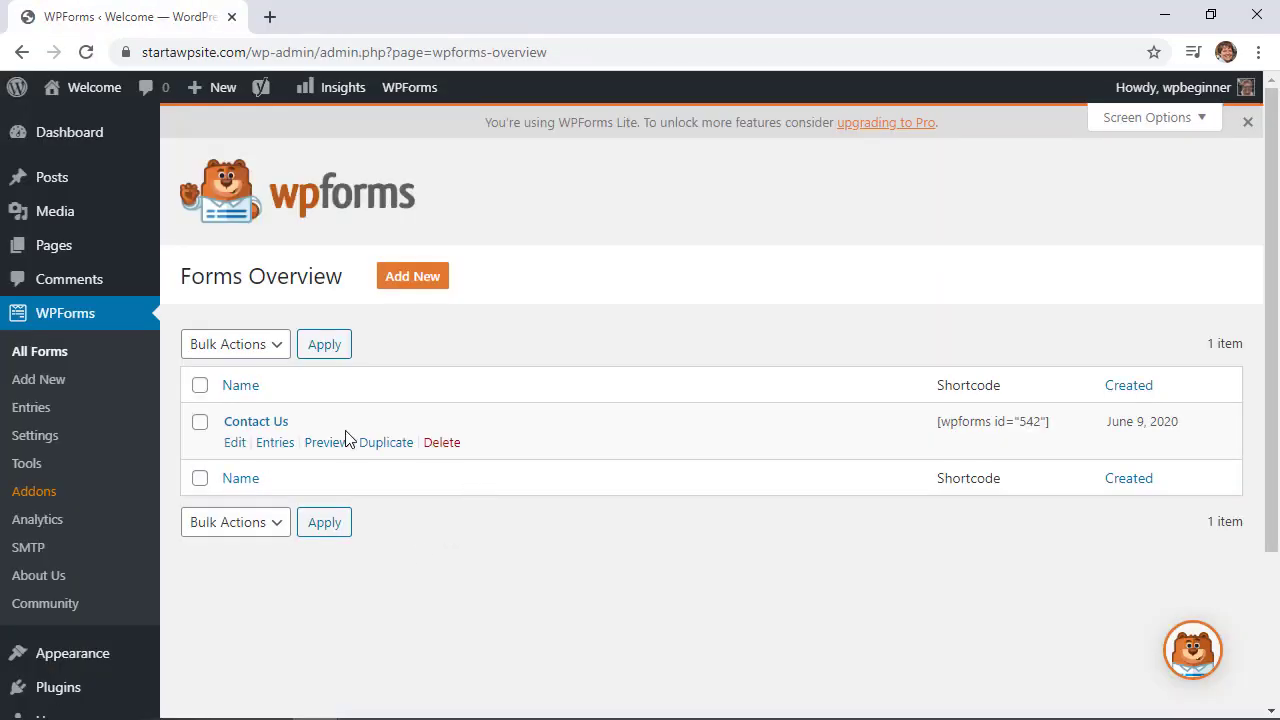
pyautogui.moveTo(60, 253)
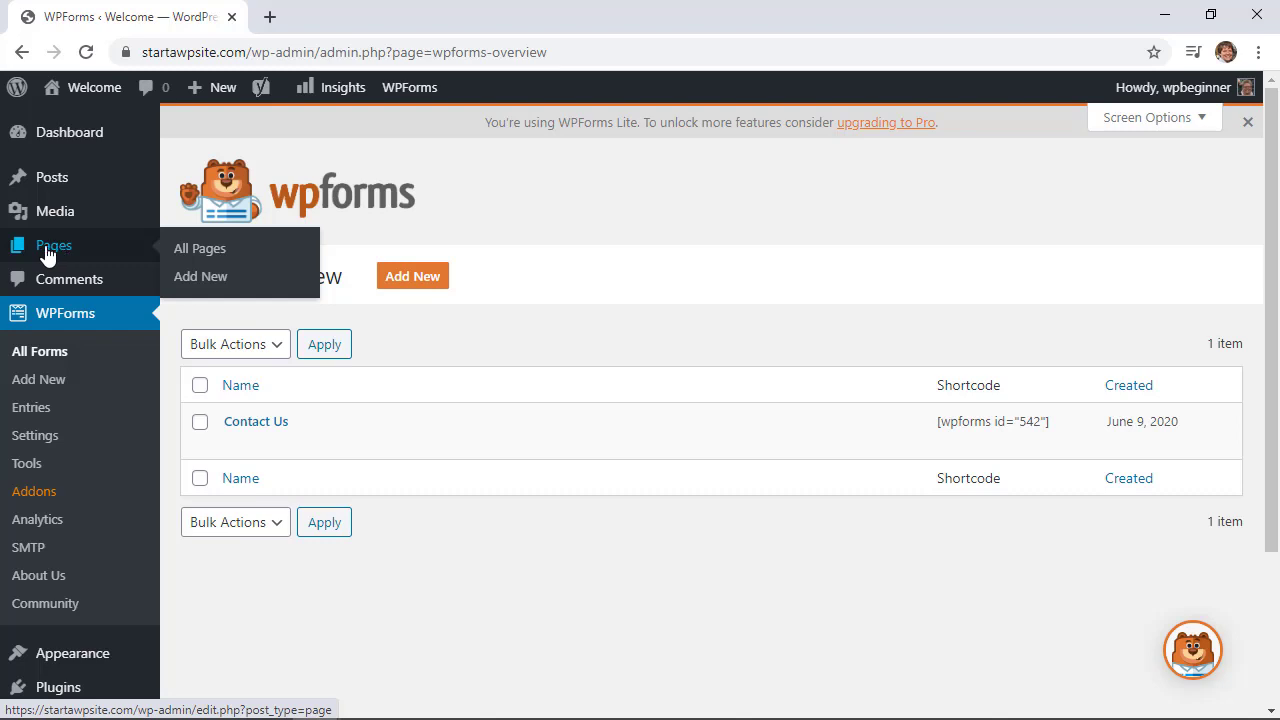
pyautogui.click(183, 248)
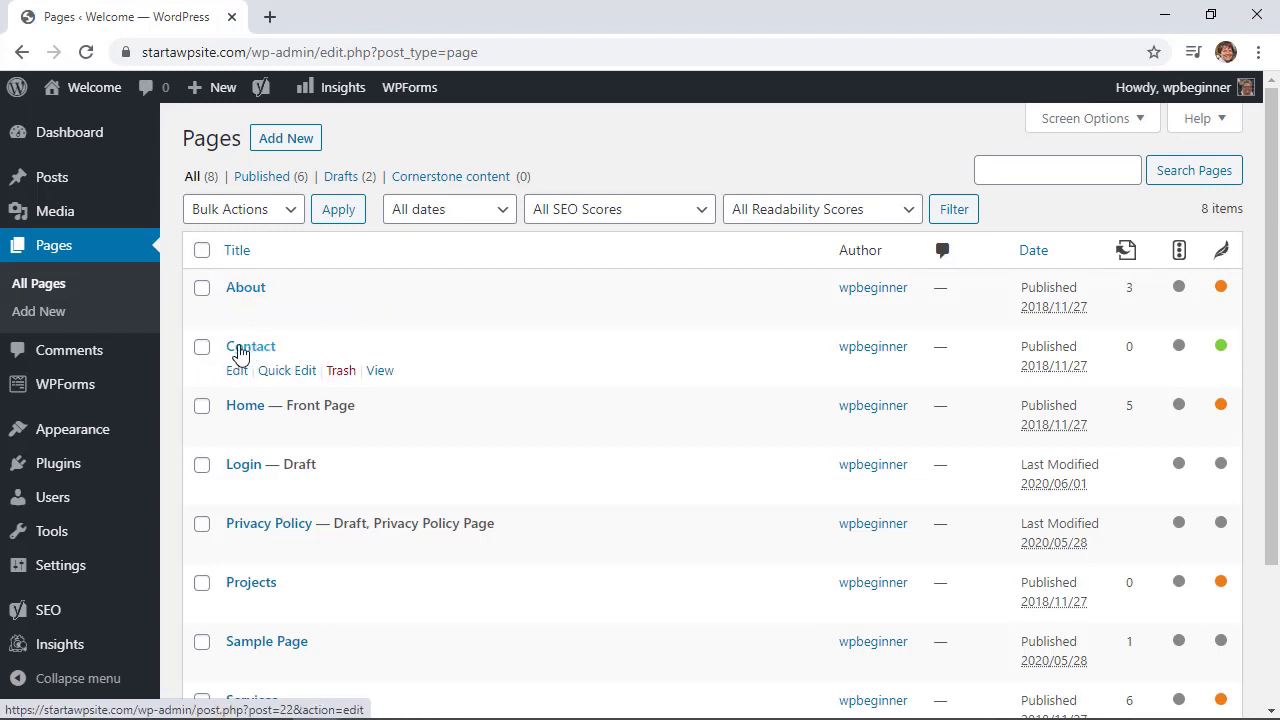
pyautogui.click(237, 371)
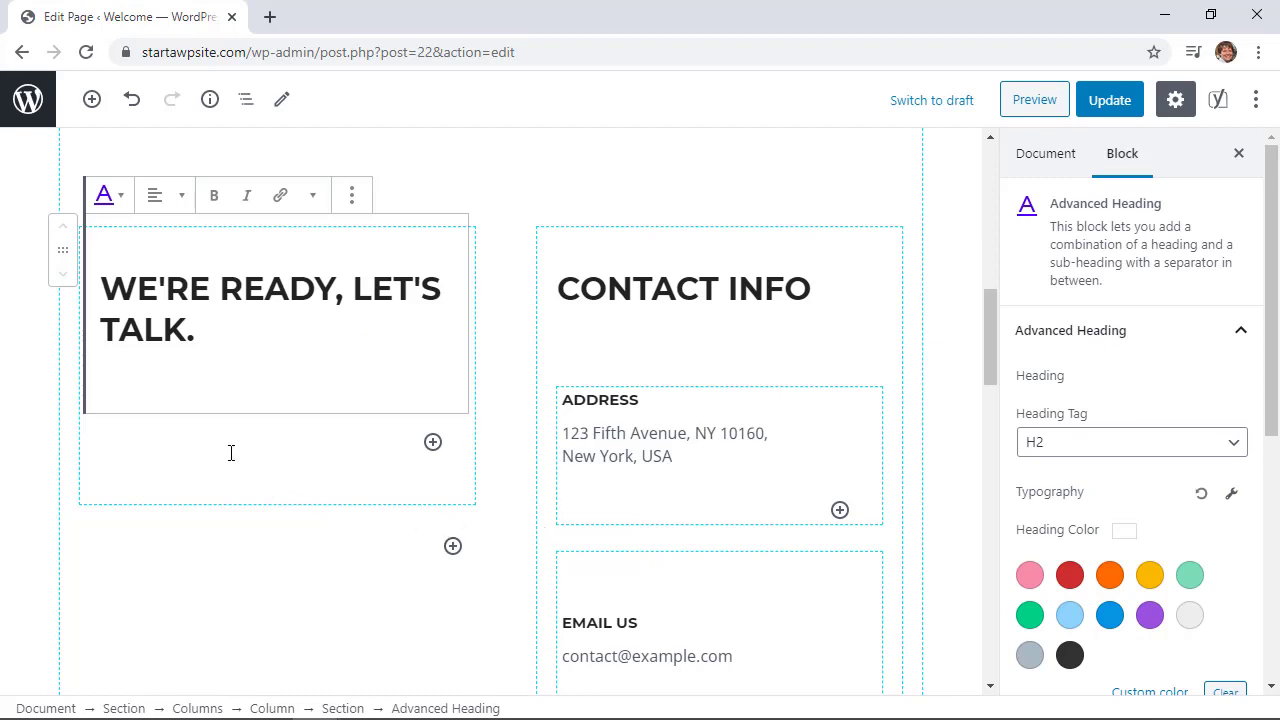
# - Insert a WPForms block below the heading and select the Contact Us form in it
pyautogui.click(433, 443)
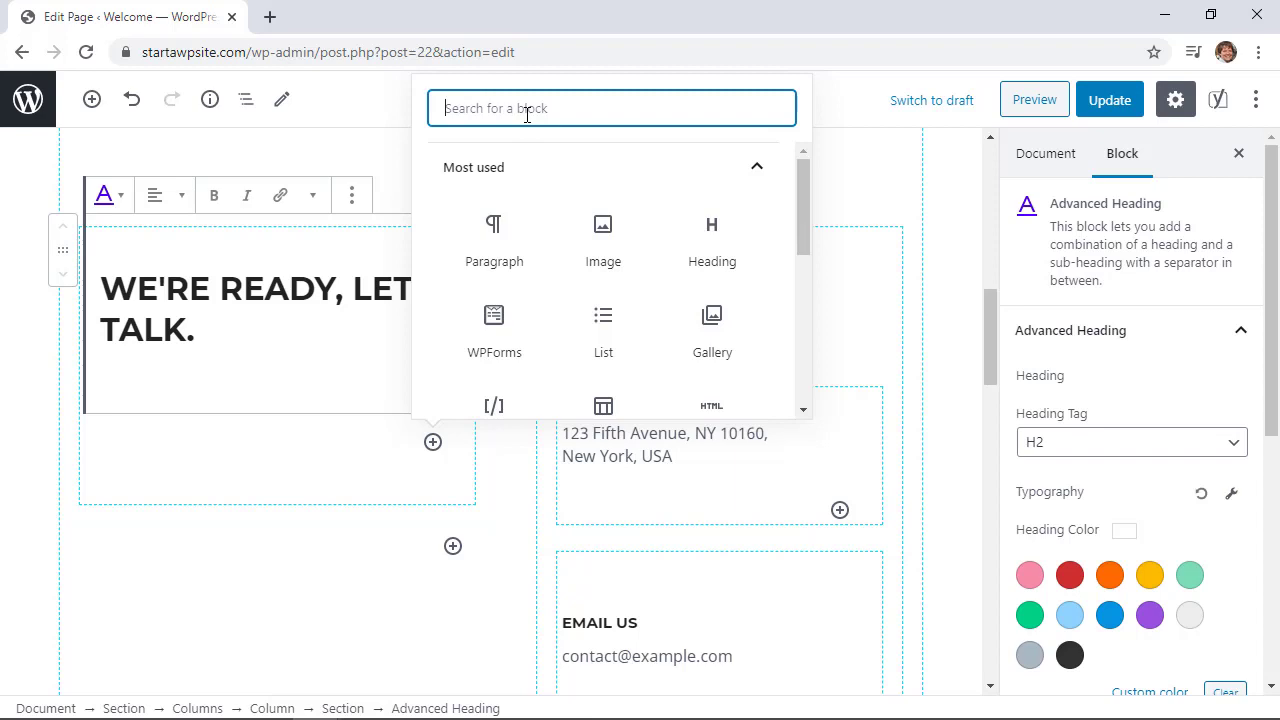
pyautogui.write('wp')
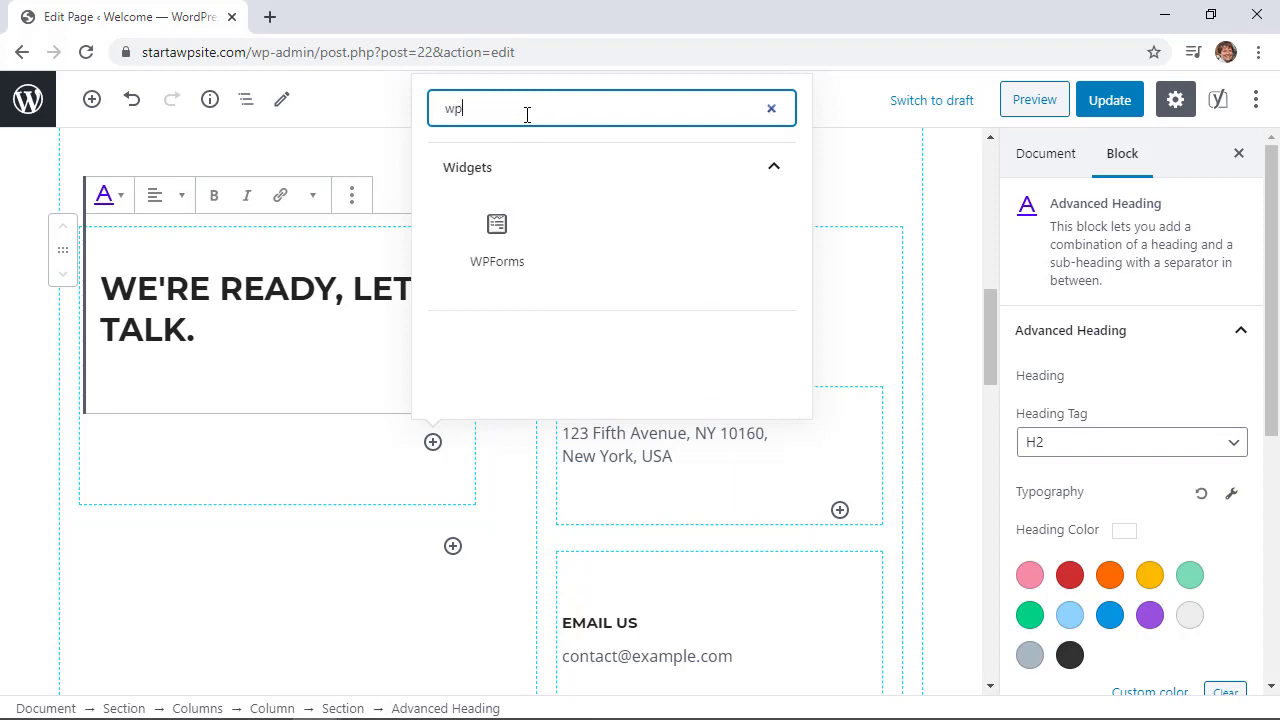
pyautogui.write('forms')
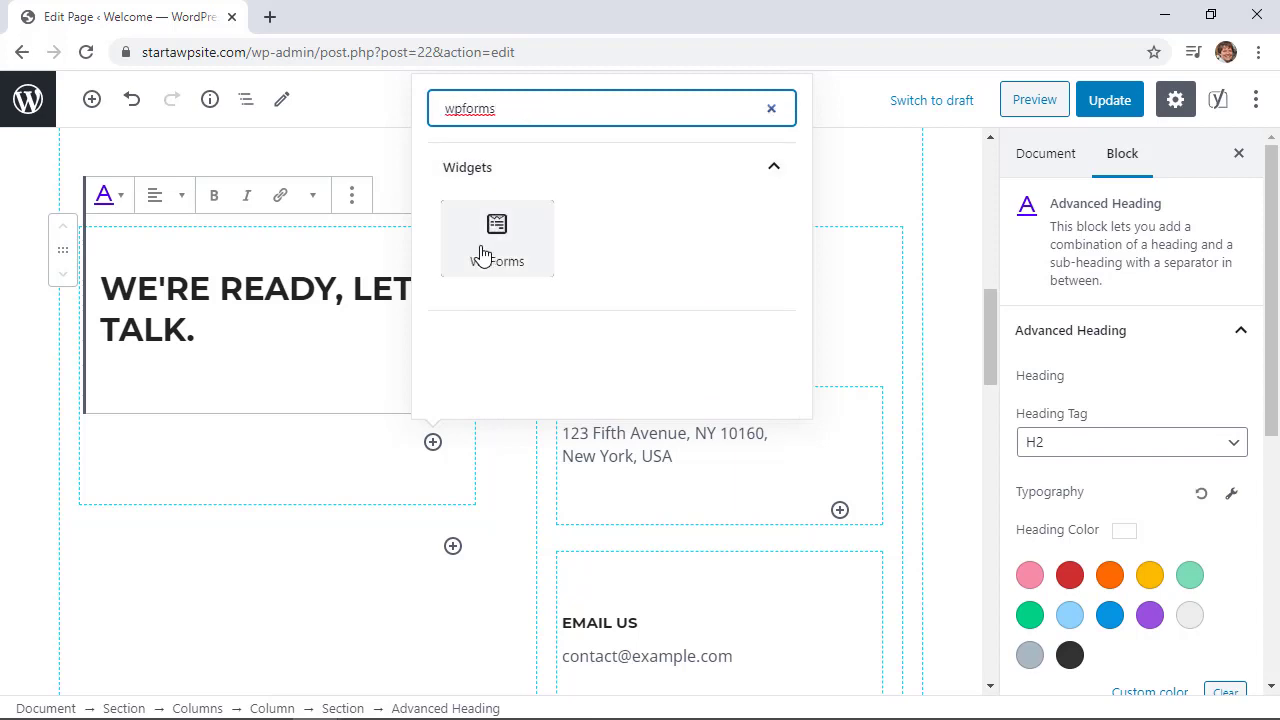
pyautogui.click(483, 254)
pyautogui.scroll(-2, 357, 506)
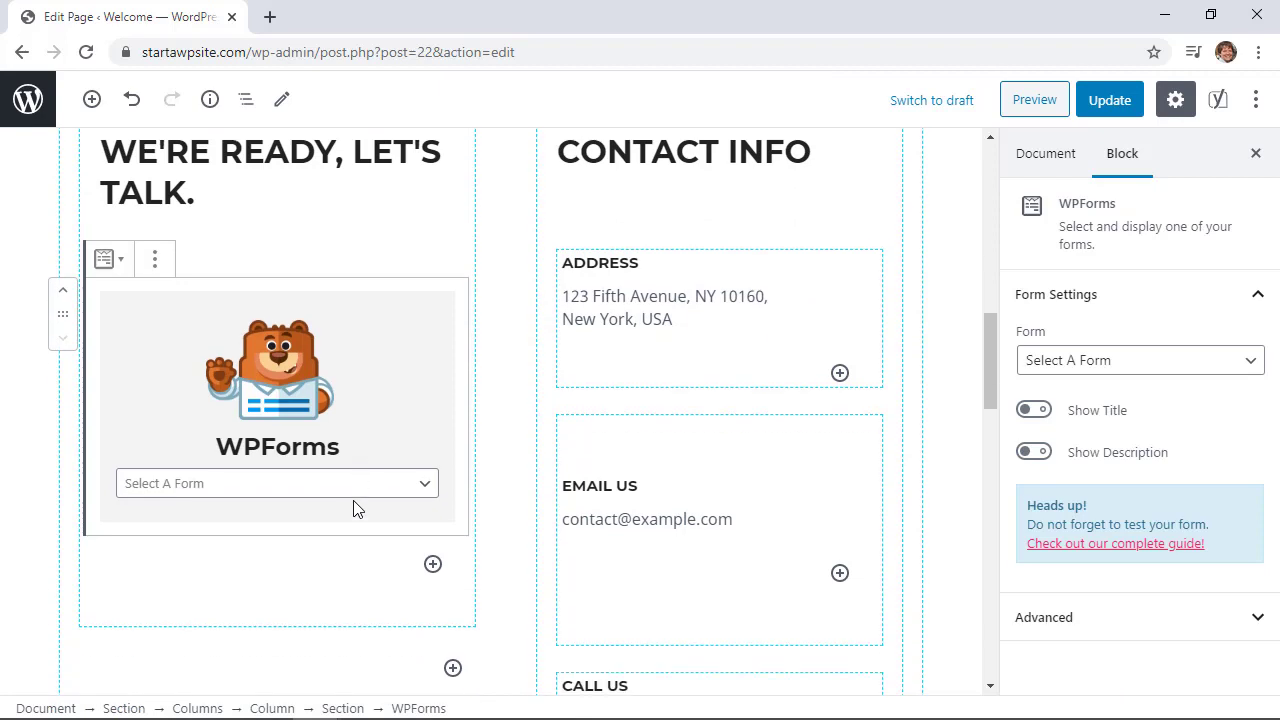
pyautogui.click(270, 480)
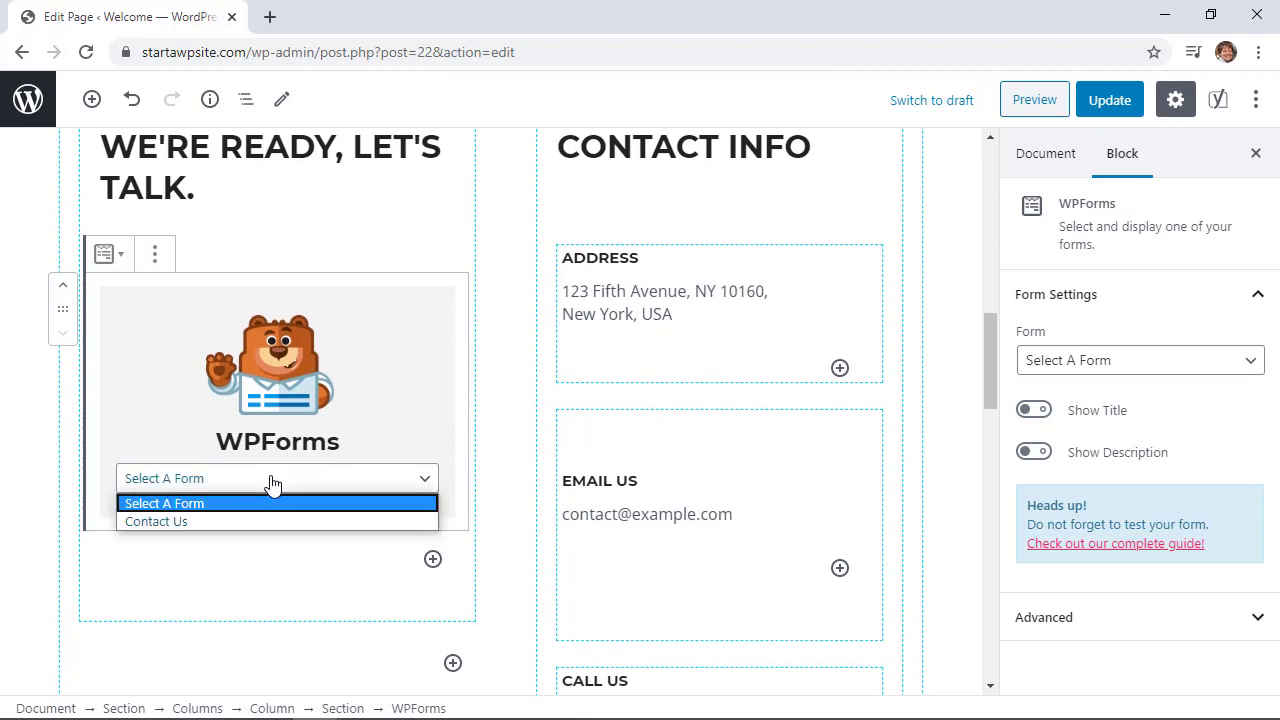
pyautogui.click(162, 522)
pyautogui.scroll(1, 263, 486)
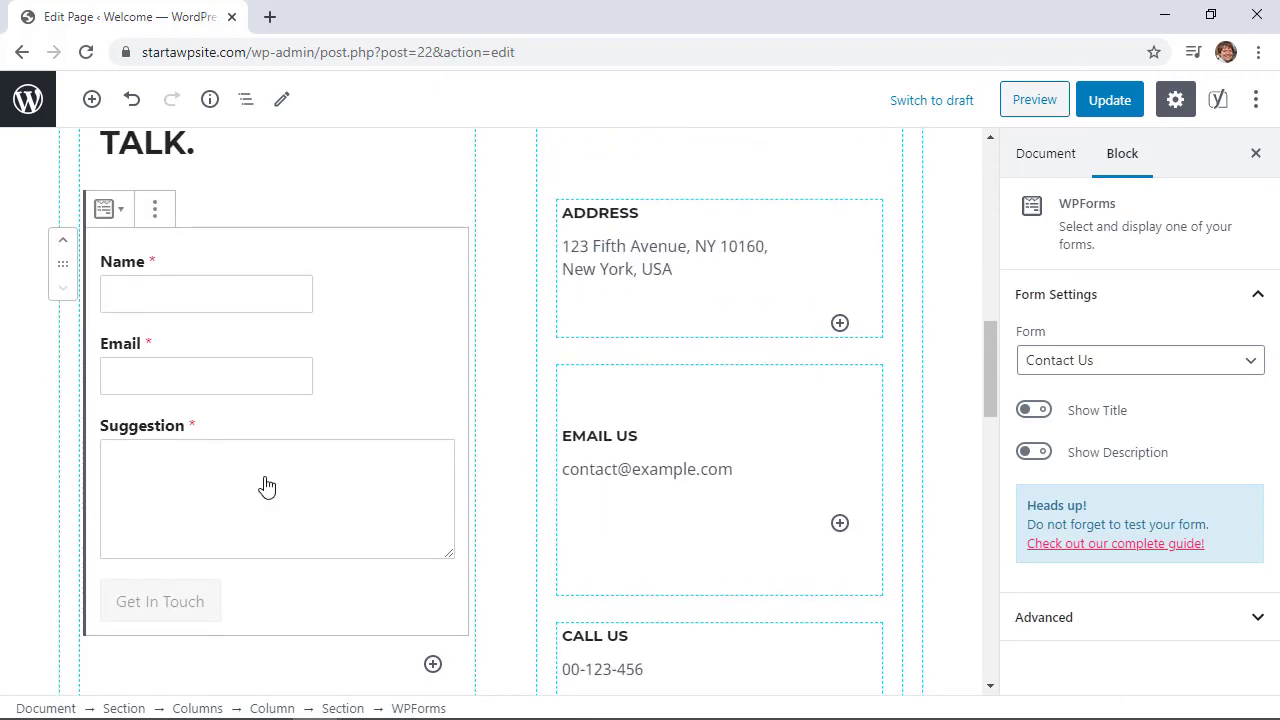
pyautogui.scroll(-2, 266, 486)
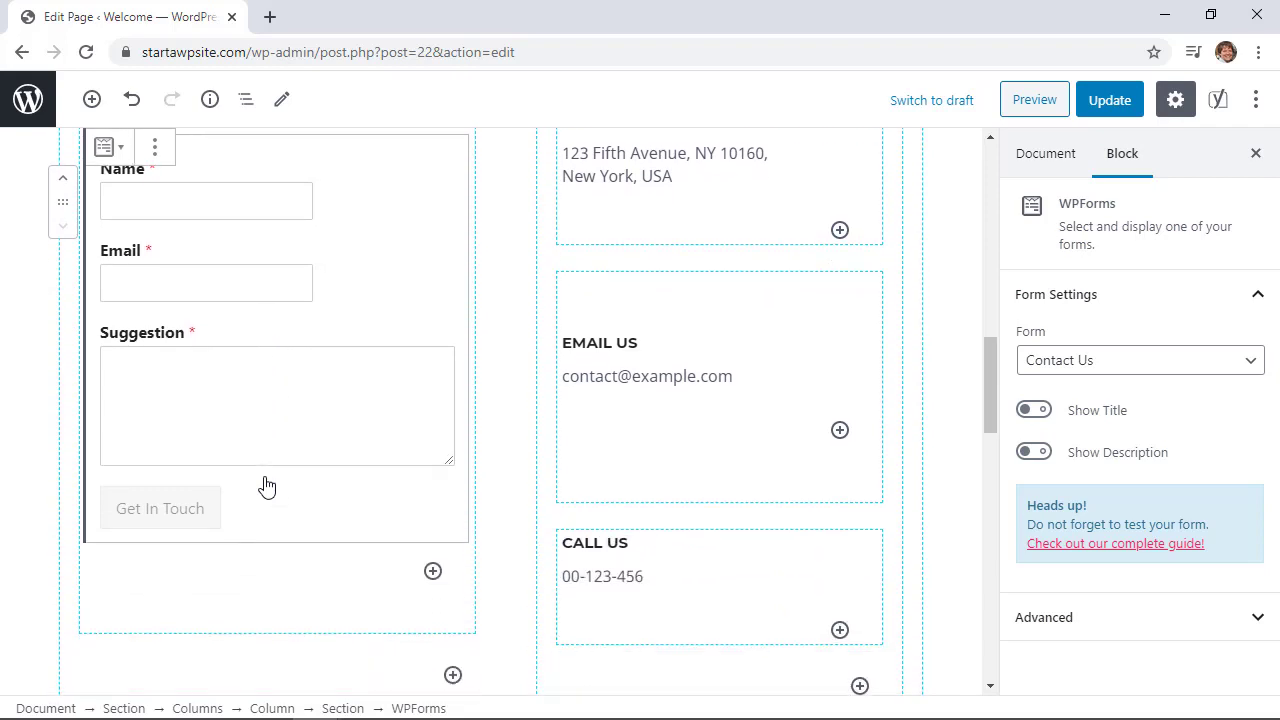
# - Update the Contact page and scroll the live page to check the embedded form
pyautogui.click(1105, 100)
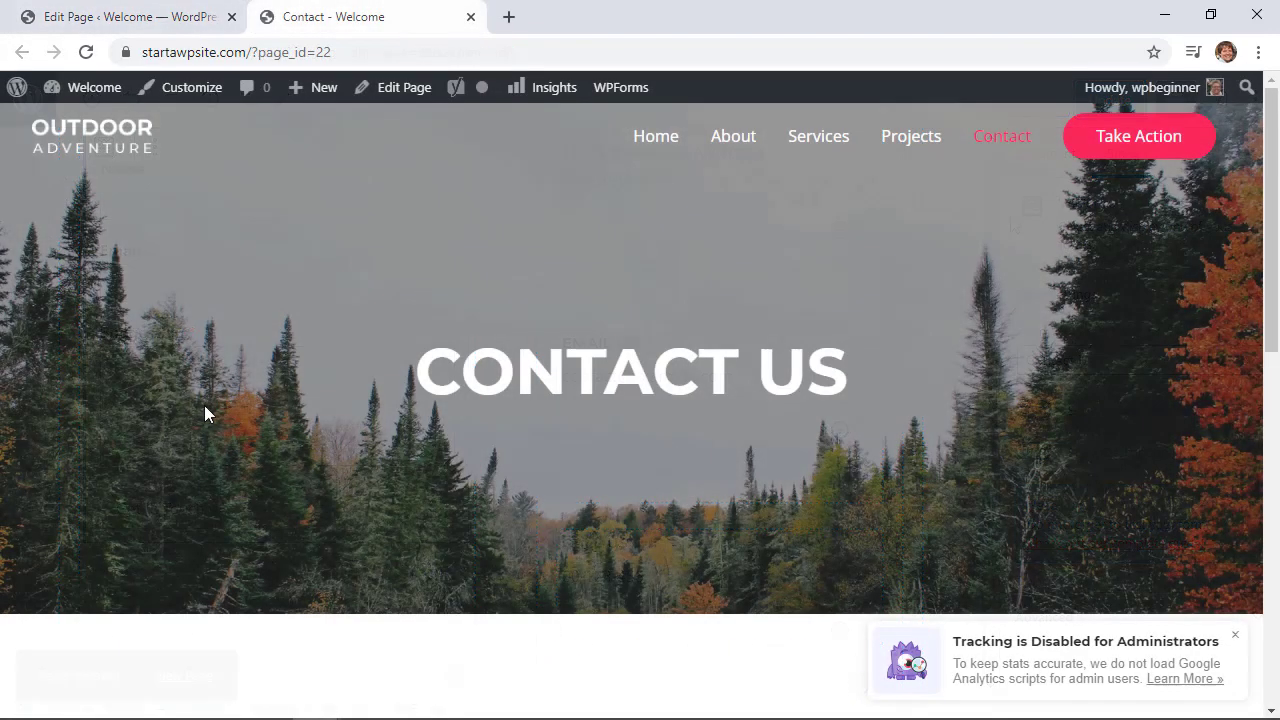
pyautogui.scroll(-5, 204, 405)
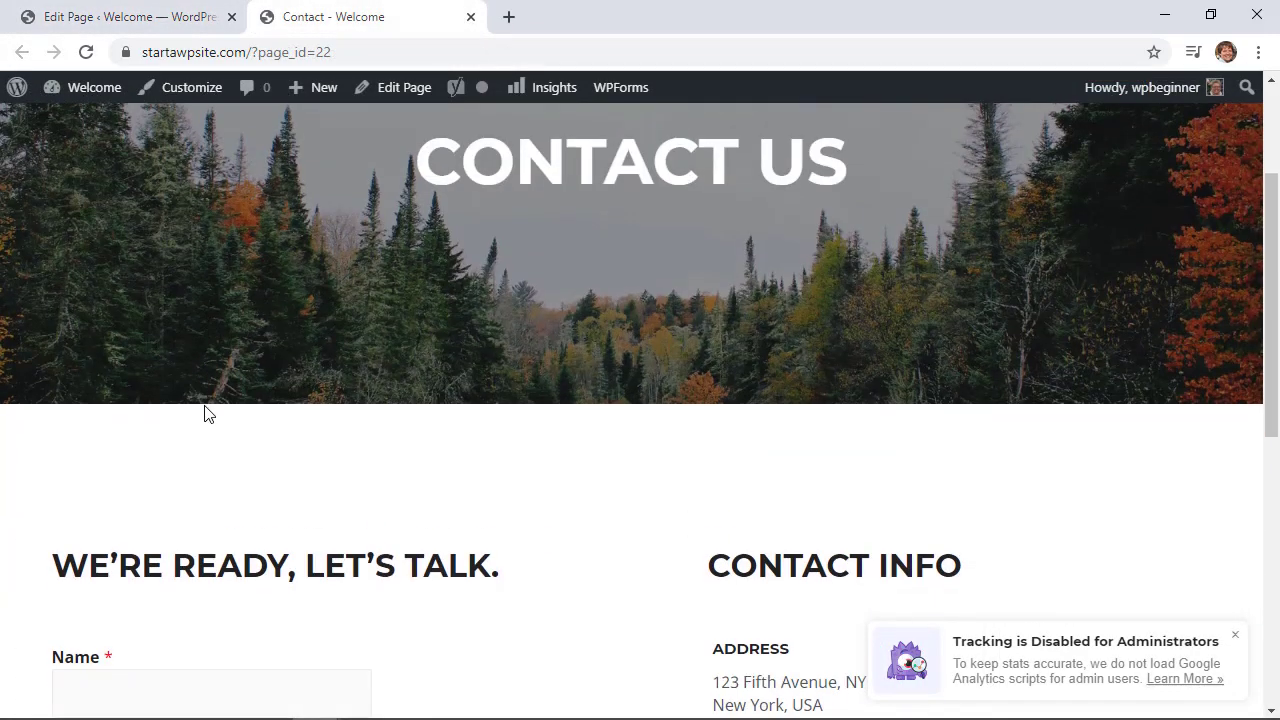
pyautogui.scroll(-2, 204, 414)
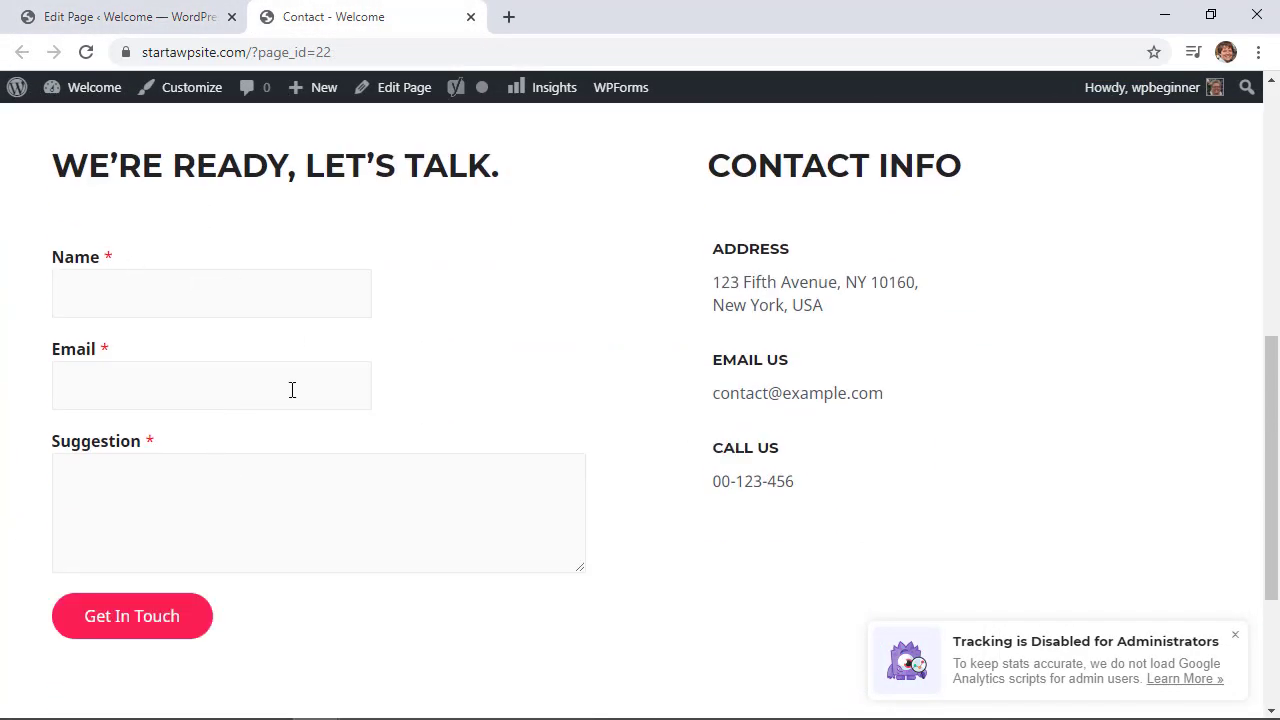
pyautogui.scroll(-1, 331, 469)
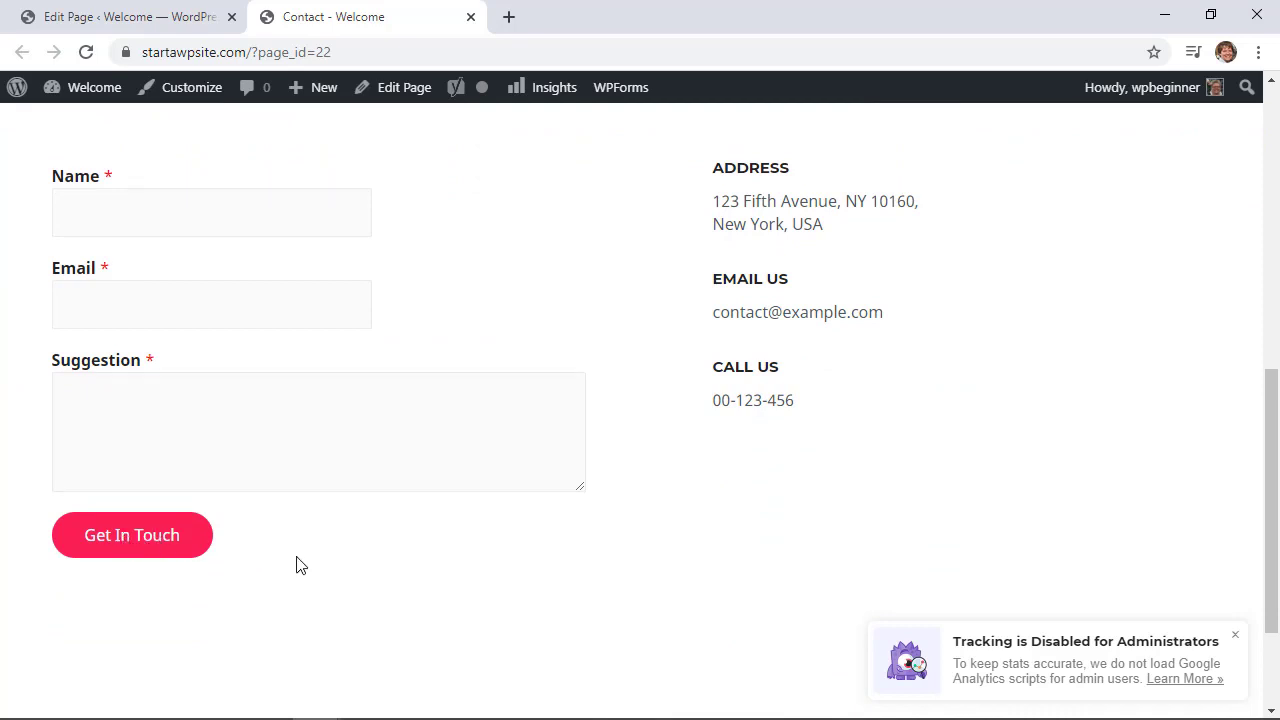
pyautogui.scroll(1, 120, 563)
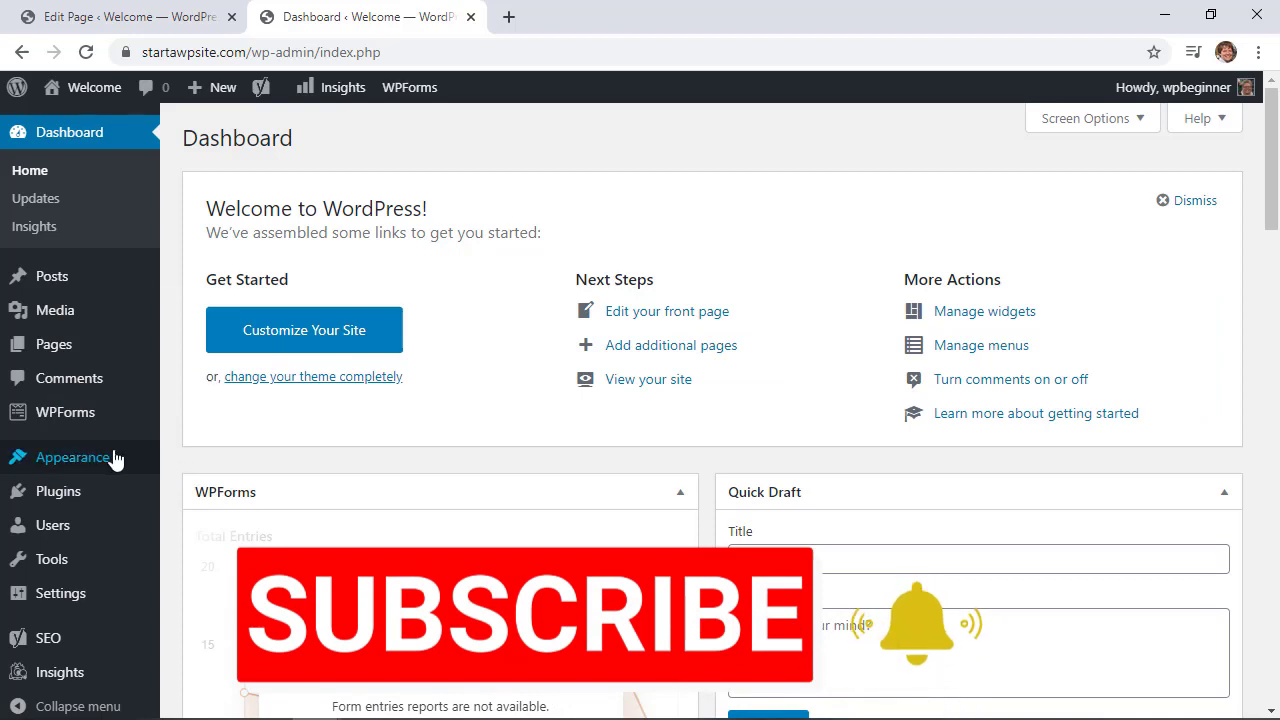
# - Drag a WPForms widget into the Main Sidebar on the Widgets page
pyautogui.moveTo(60, 465)
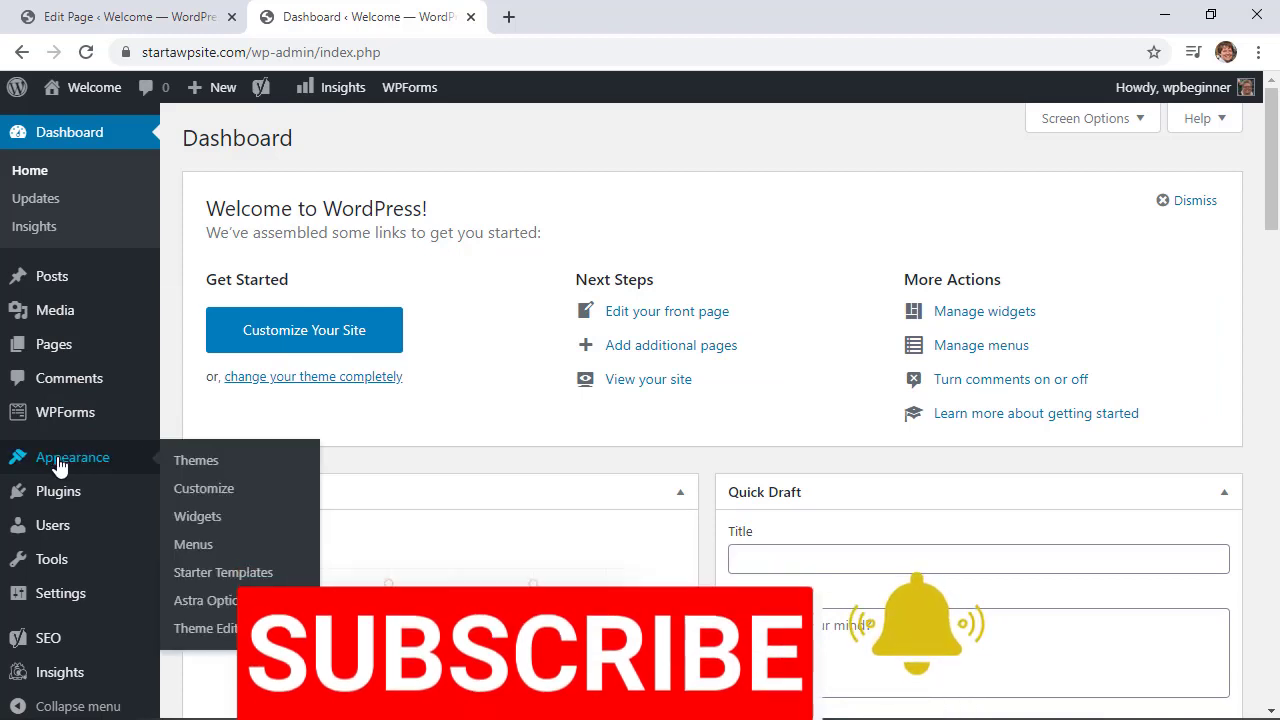
pyautogui.click(195, 518)
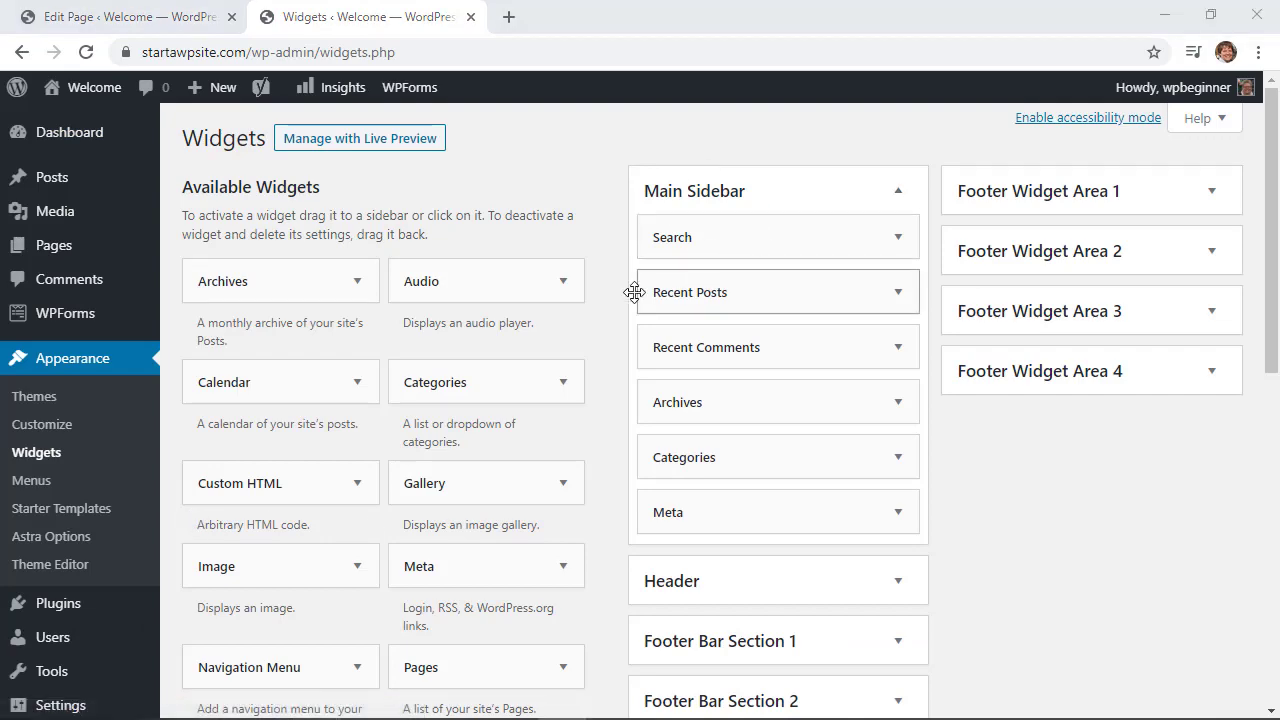
pyautogui.scroll(-4, 600, 357)
pyautogui.scroll(-1, 600, 357)
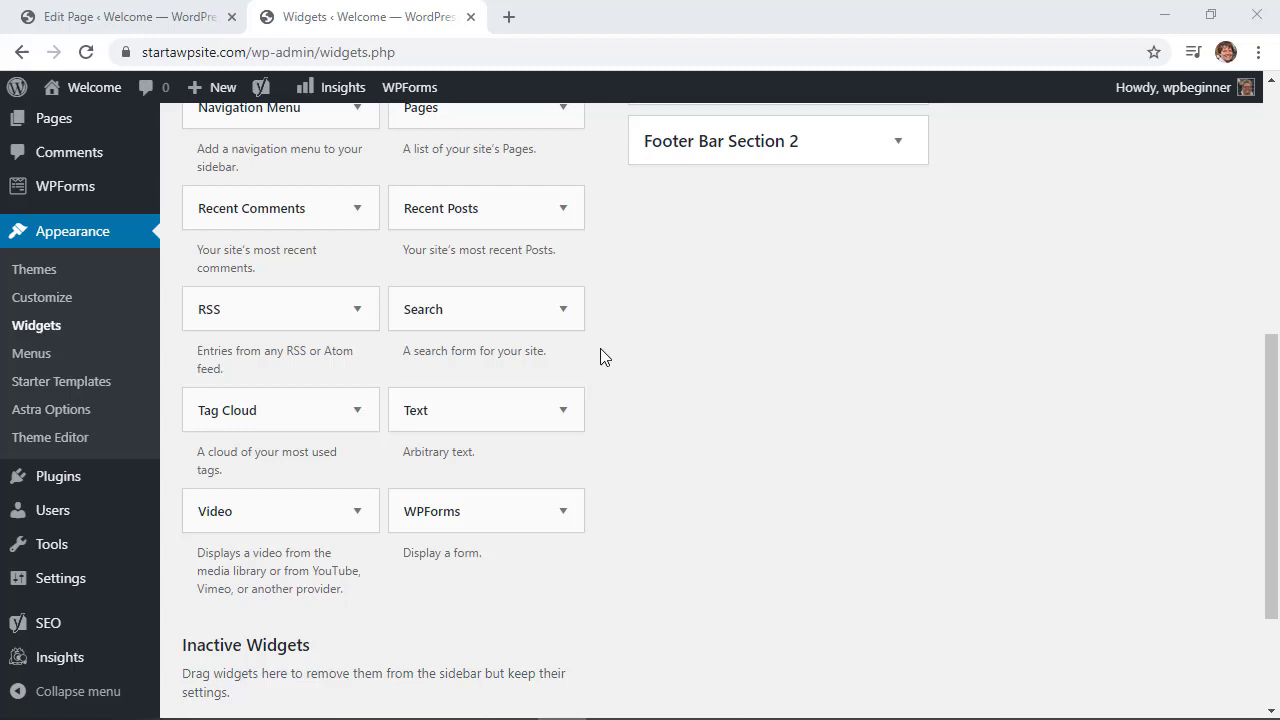
pyautogui.moveTo(424, 514); pyautogui.dragTo(681, 229)
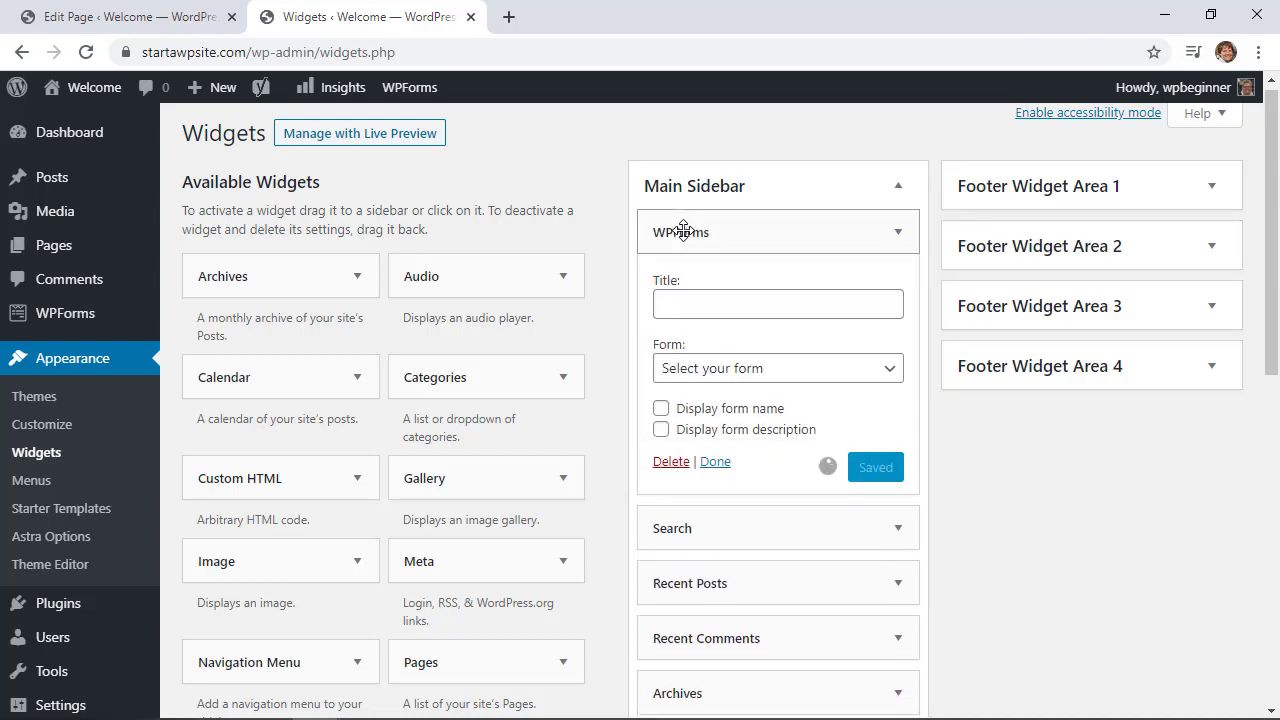
# - Tick Display form name, choose the Contact Us form, and save the widget
pyautogui.click(709, 300)
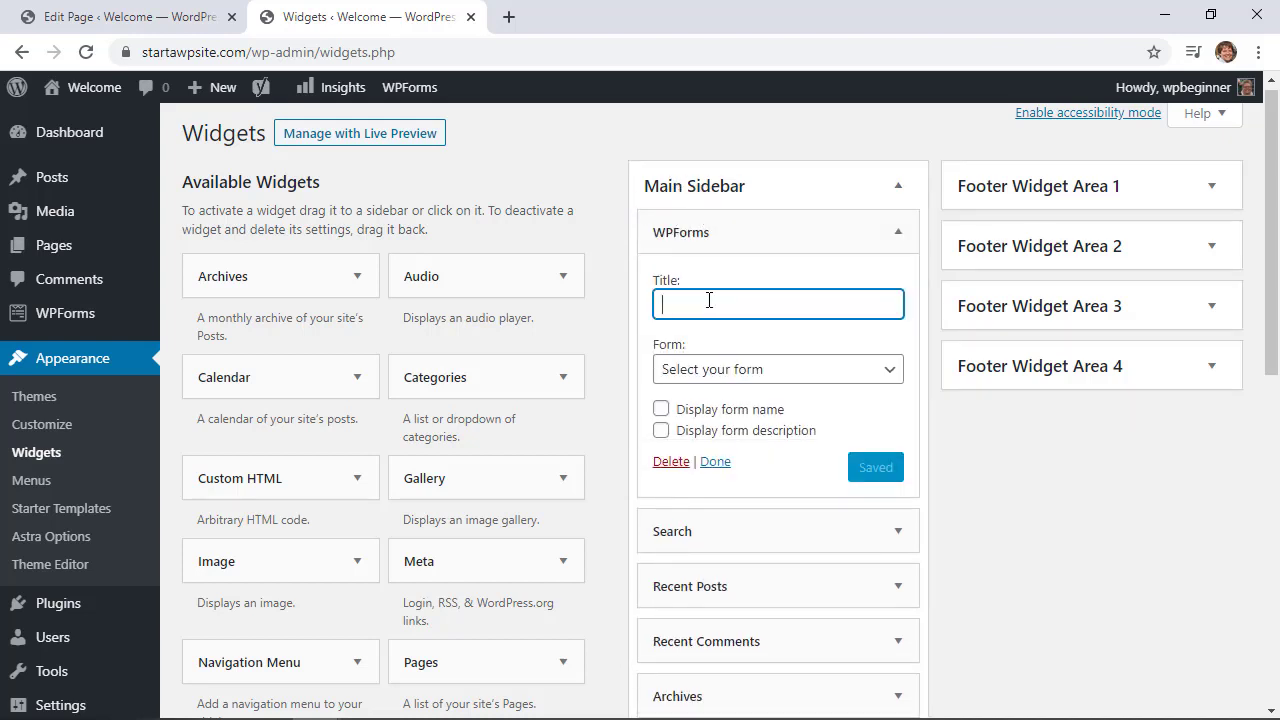
pyautogui.click(661, 409)
pyautogui.click(705, 372)
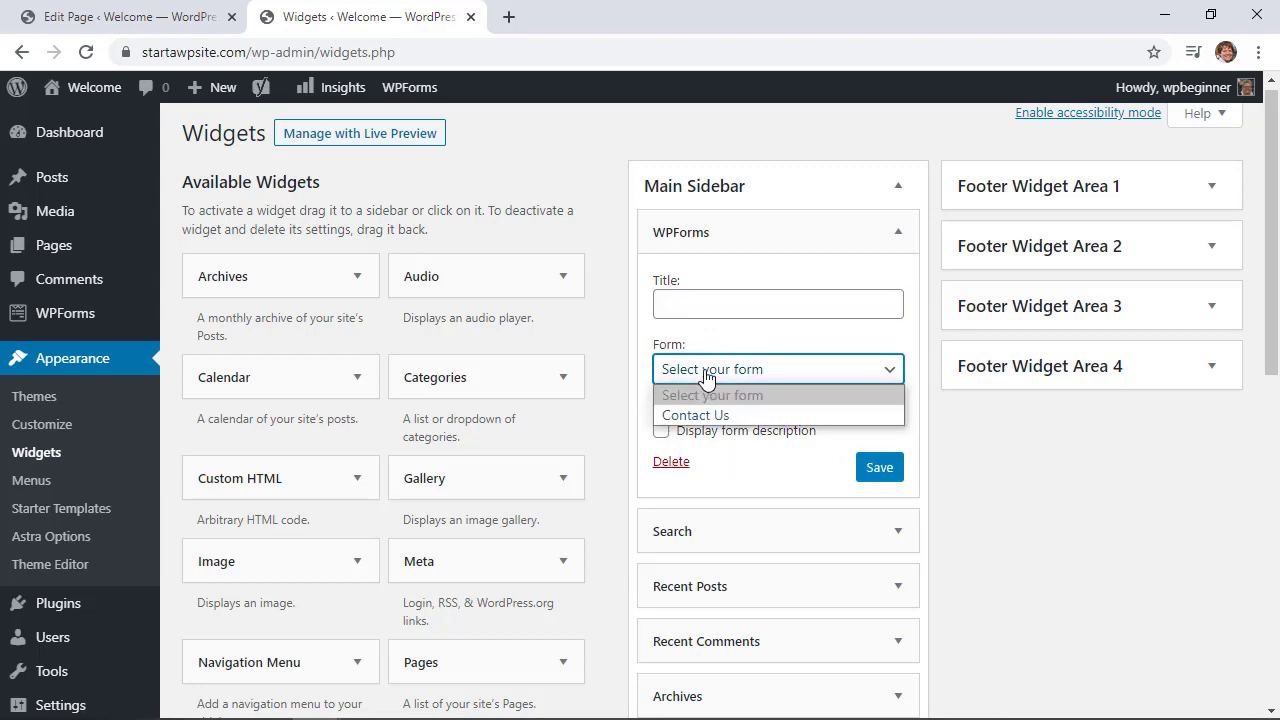
pyautogui.click(695, 415)
pyautogui.click(877, 467)
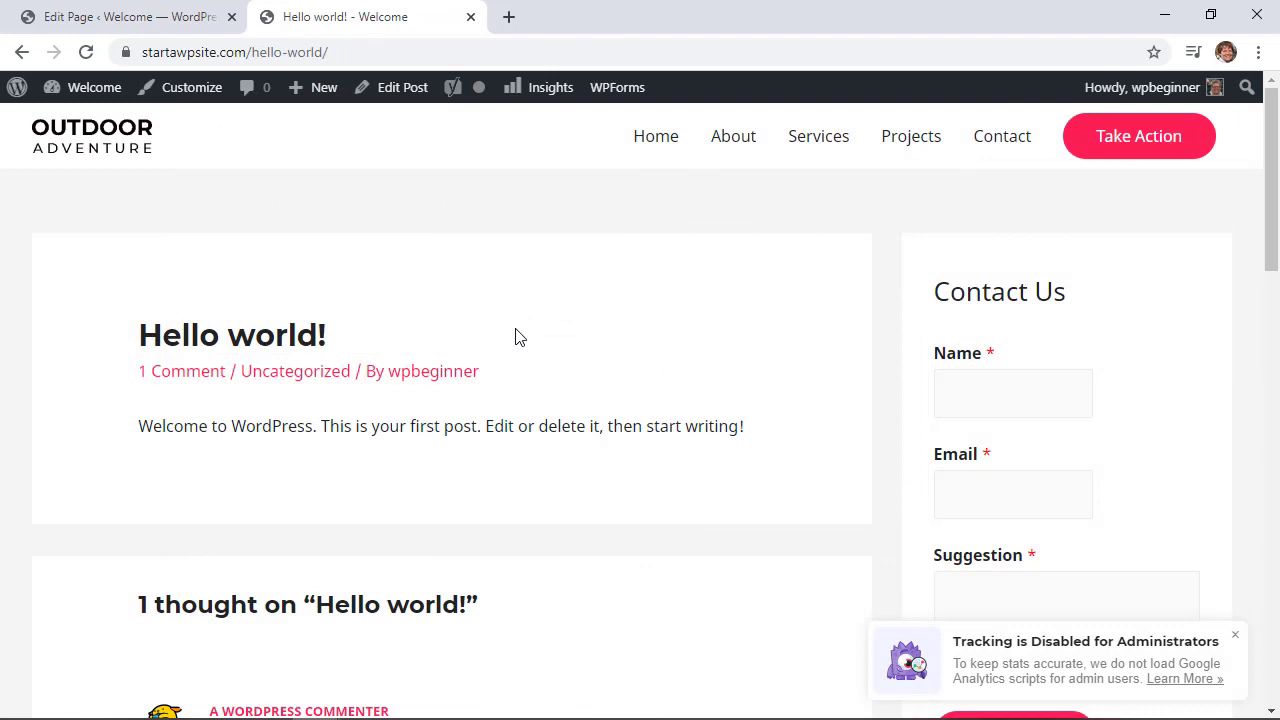
pyautogui.scroll(-1, 516, 337)
pyautogui.scroll(-2, 706, 314)
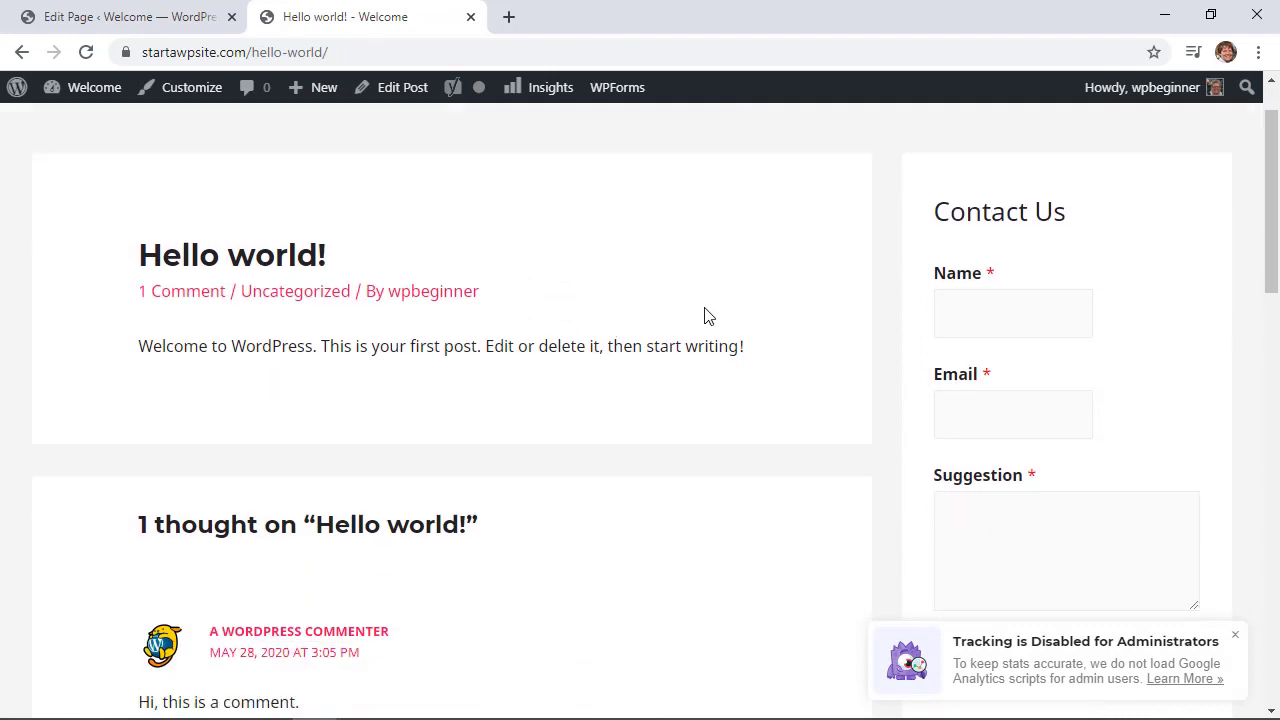
pyautogui.scroll(-3, 883, 343)
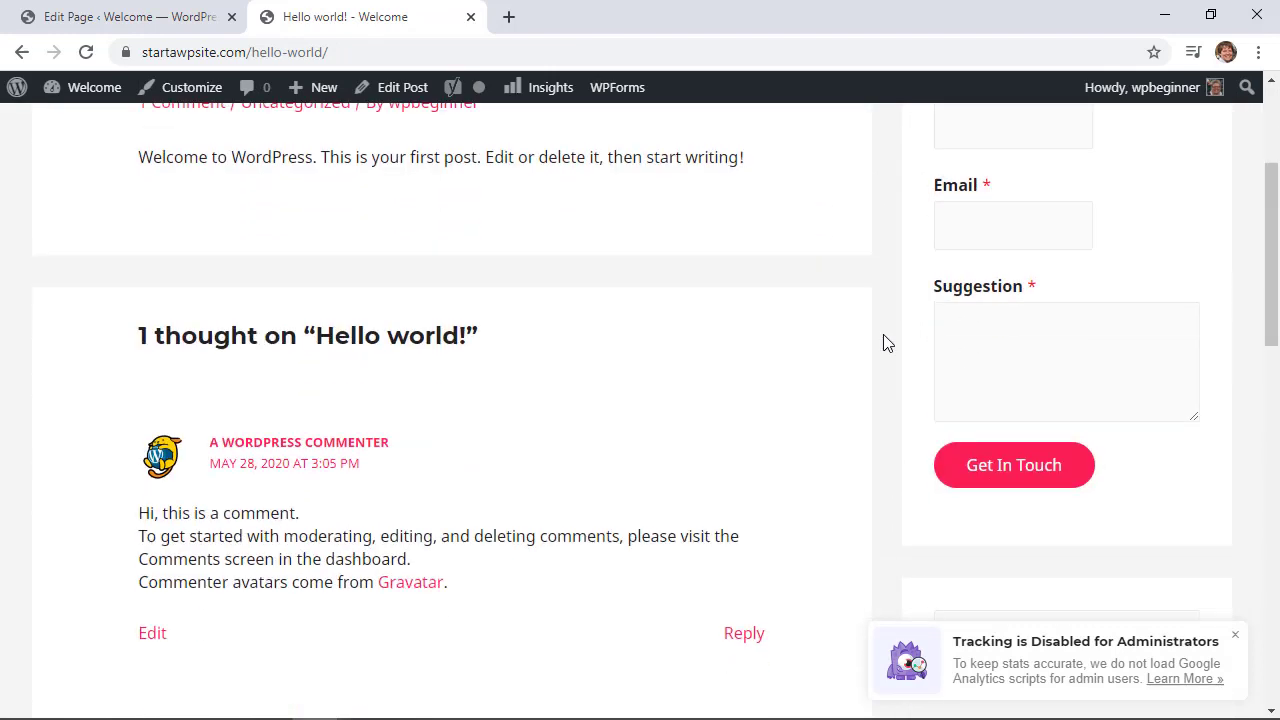
pyautogui.scroll(6, 883, 343)
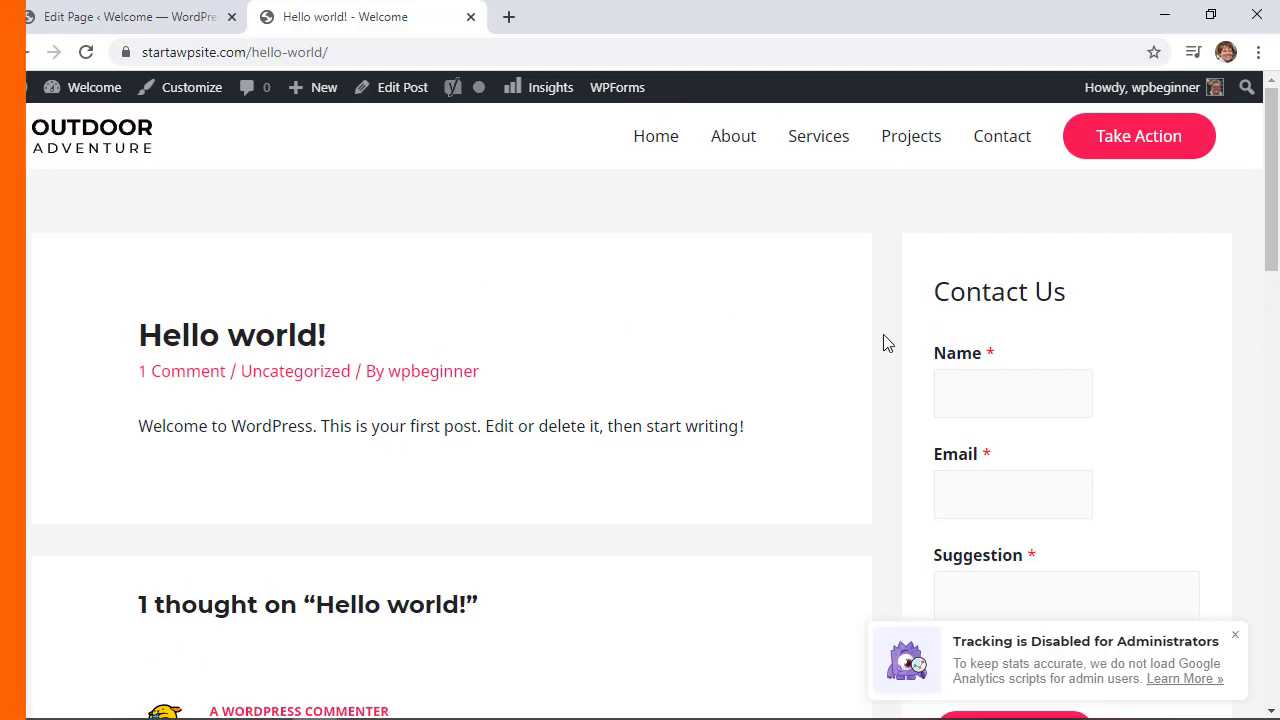